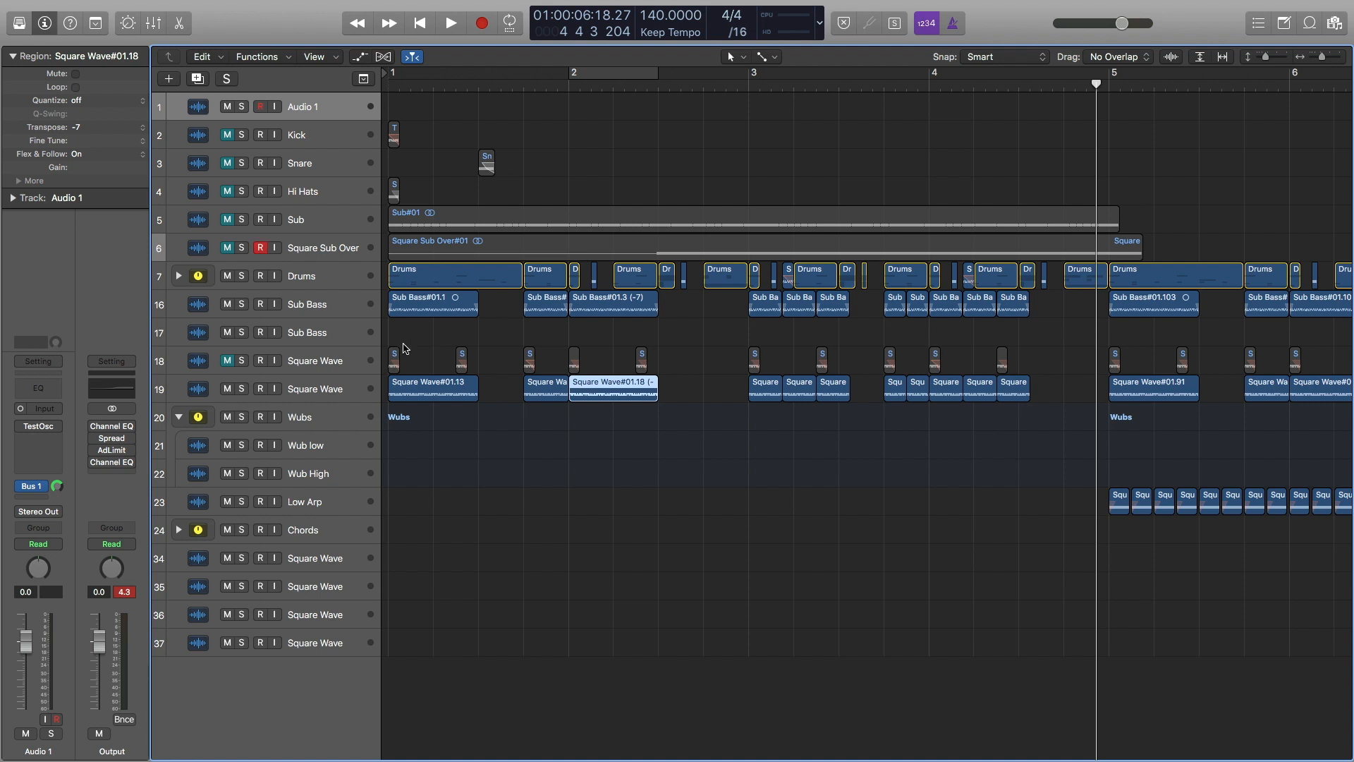
Solo the Low Arp track and play back its arpeggio regions
{"action": "left_click", "coordinate": [321, 419]}
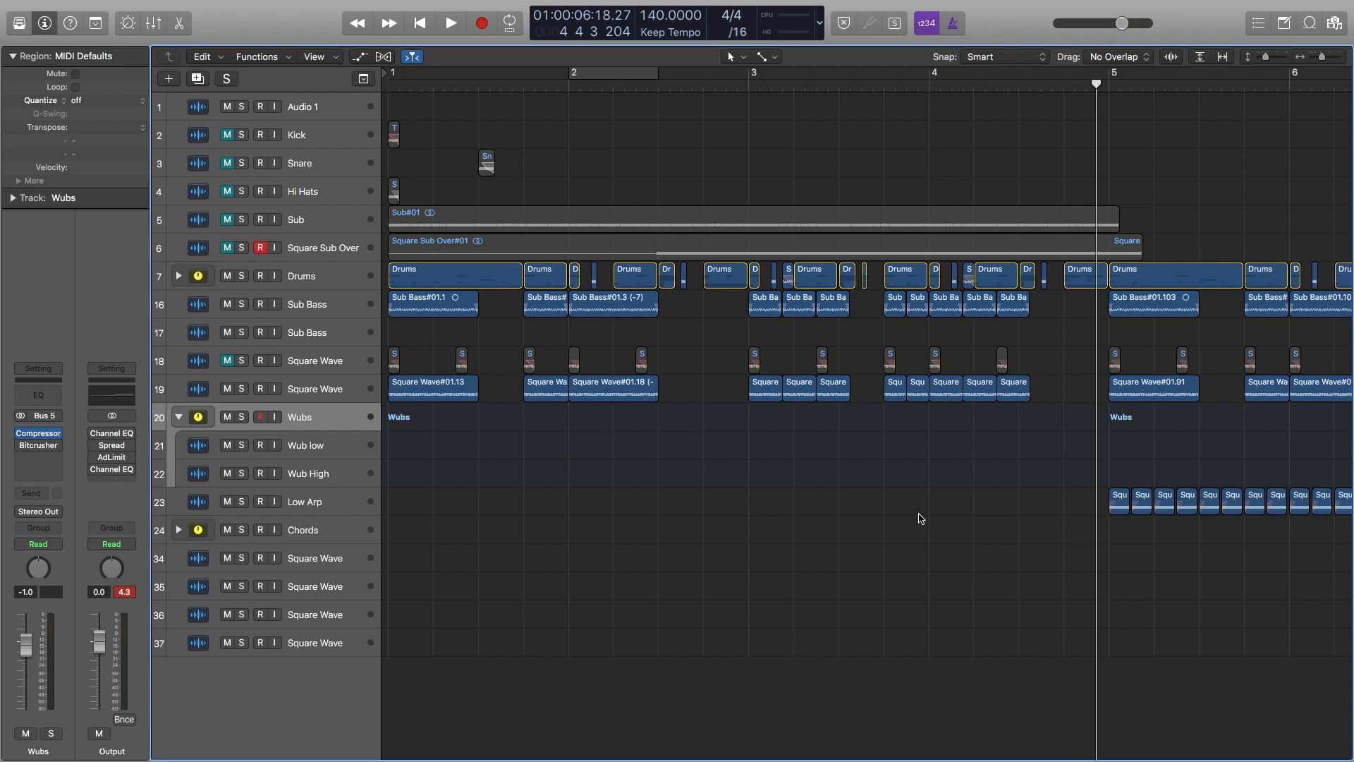
{"action": "scroll", "coordinate": [910, 517], "scroll_direction": "right", "scroll_amount": 2}
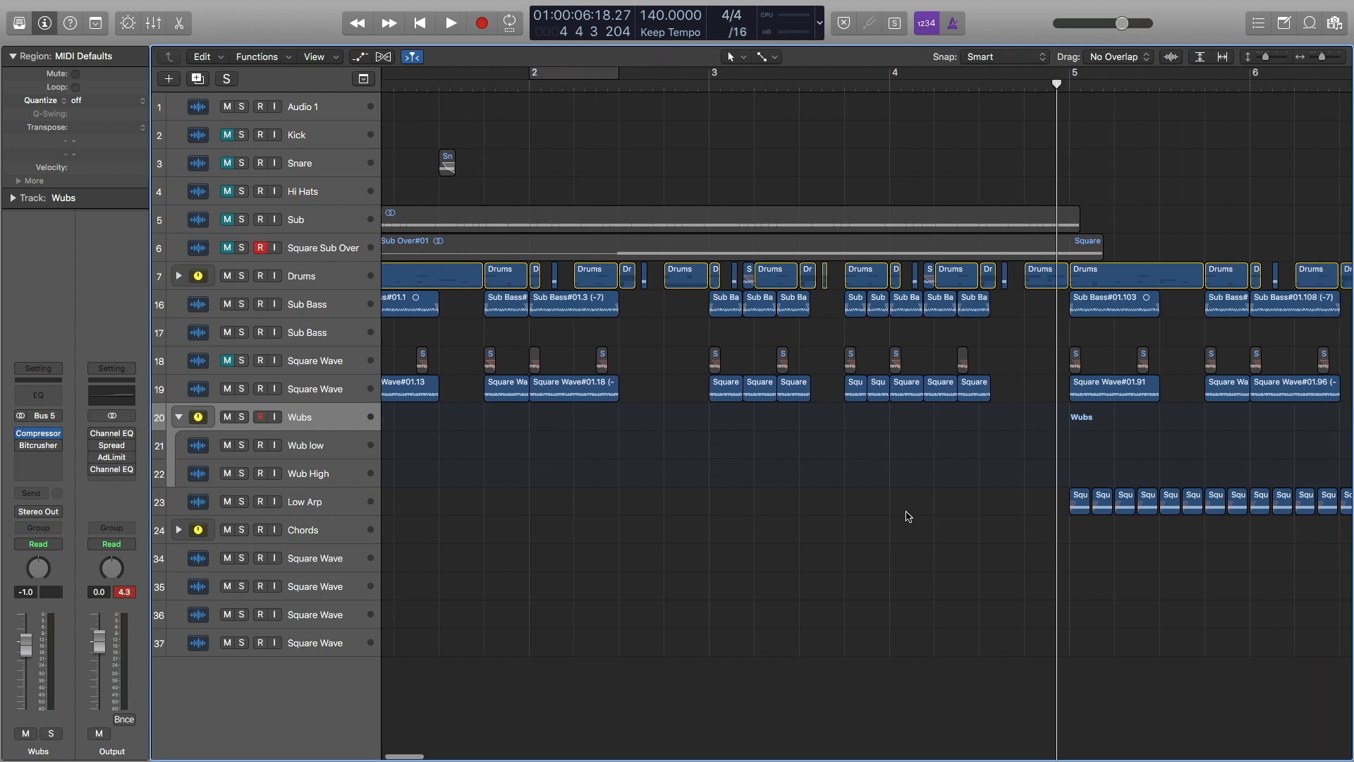
{"action": "left_click", "coordinate": [241, 502]}
{"action": "scroll", "coordinate": [603, 502], "scroll_direction": "down", "scroll_amount": 5}
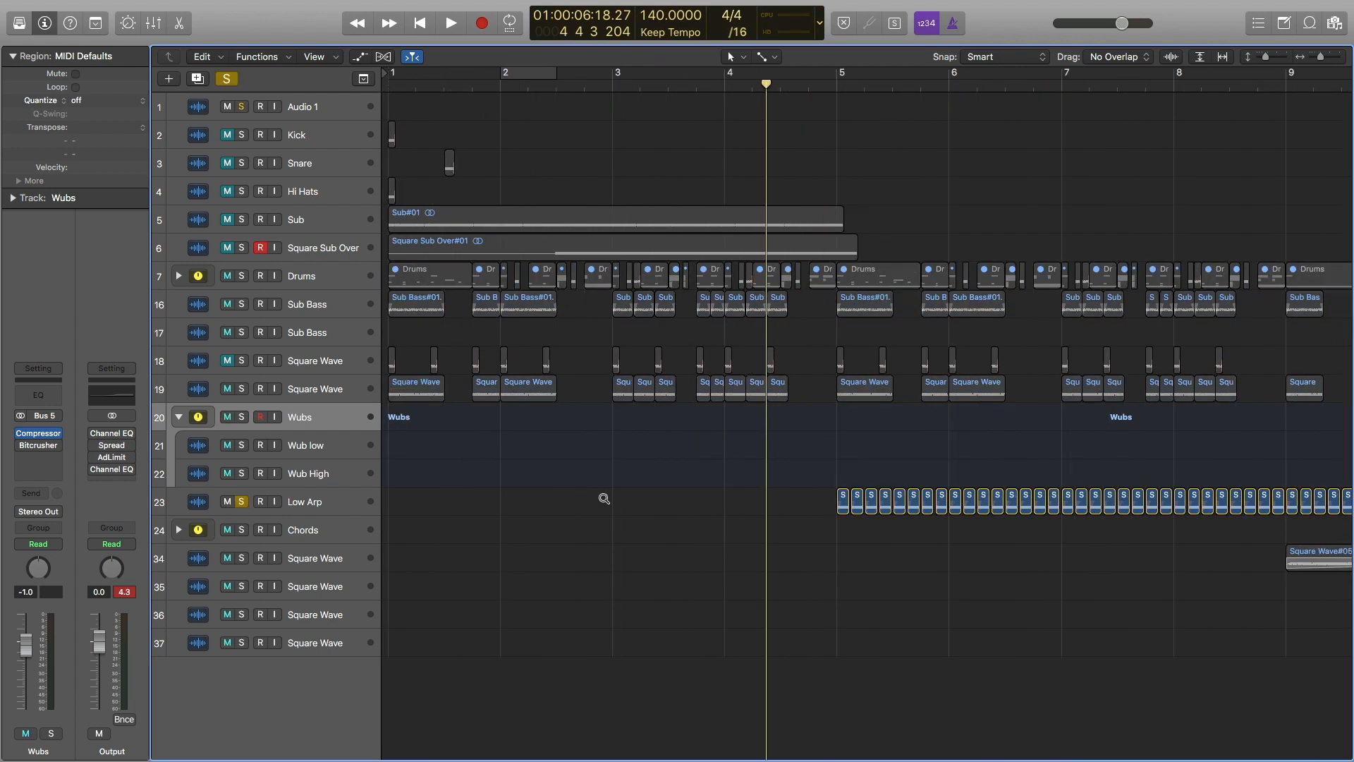
{"action": "left_click", "coordinate": [321, 506]}
{"action": "key", "text": "space"}
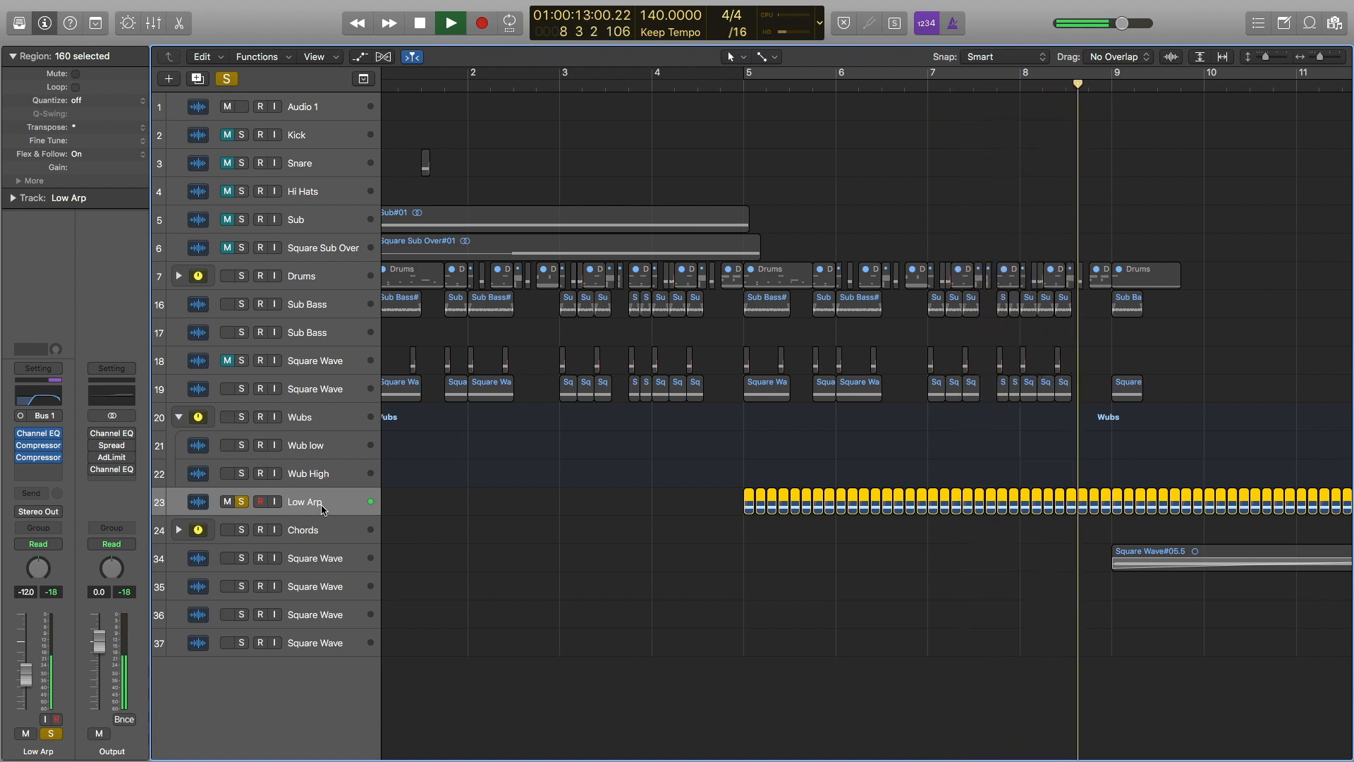
{"action": "key", "text": "space"}
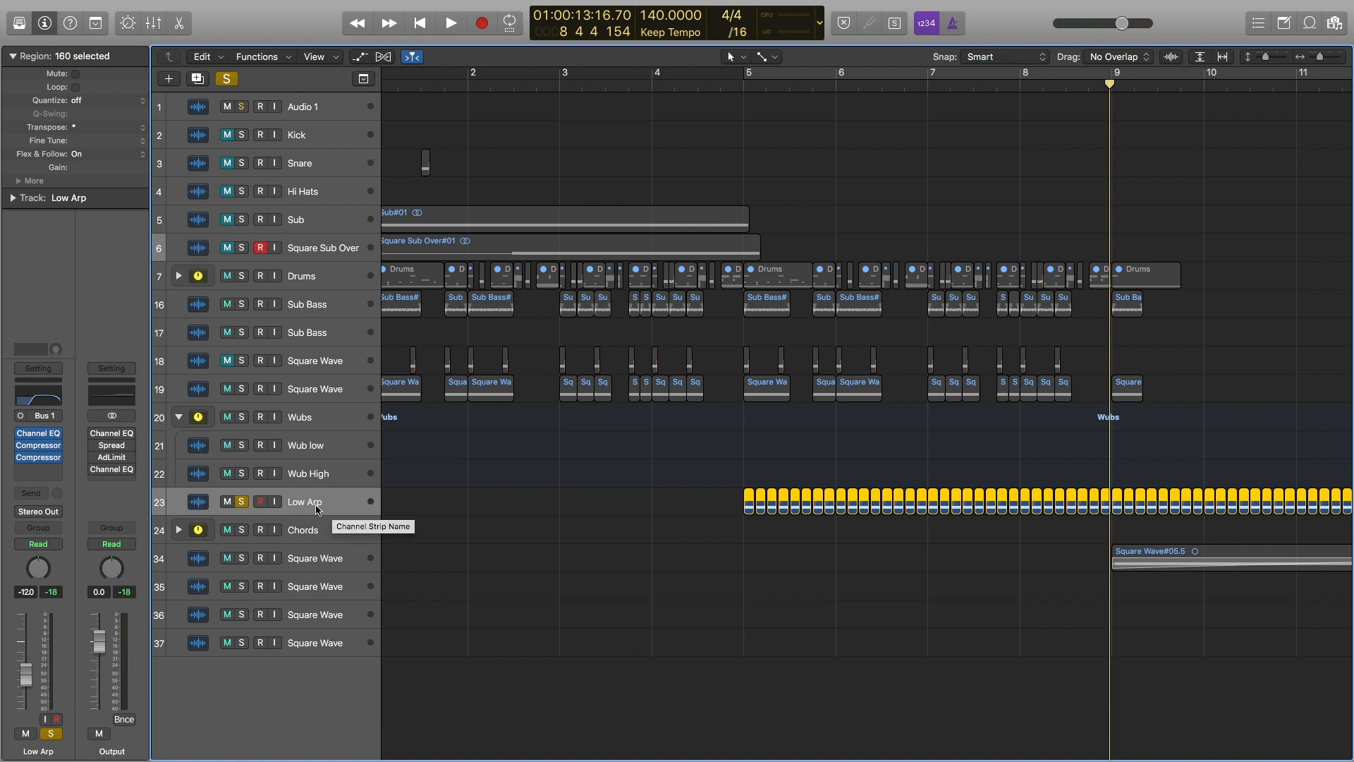
Solo Audio 1, open its Test Oscillator and set the square wave frequency to 220 Hz
{"action": "left_click", "coordinate": [315, 114]}
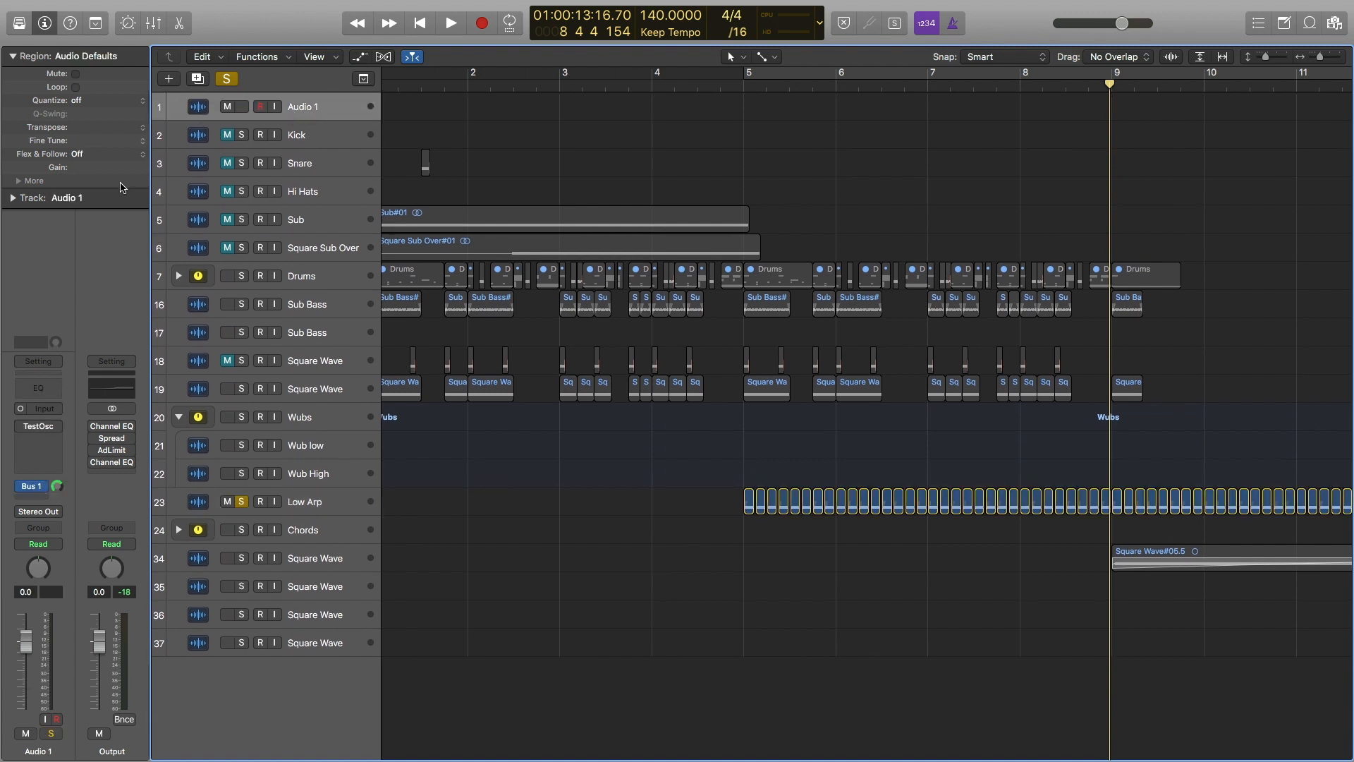
{"action": "left_click", "coordinate": [38, 426]}
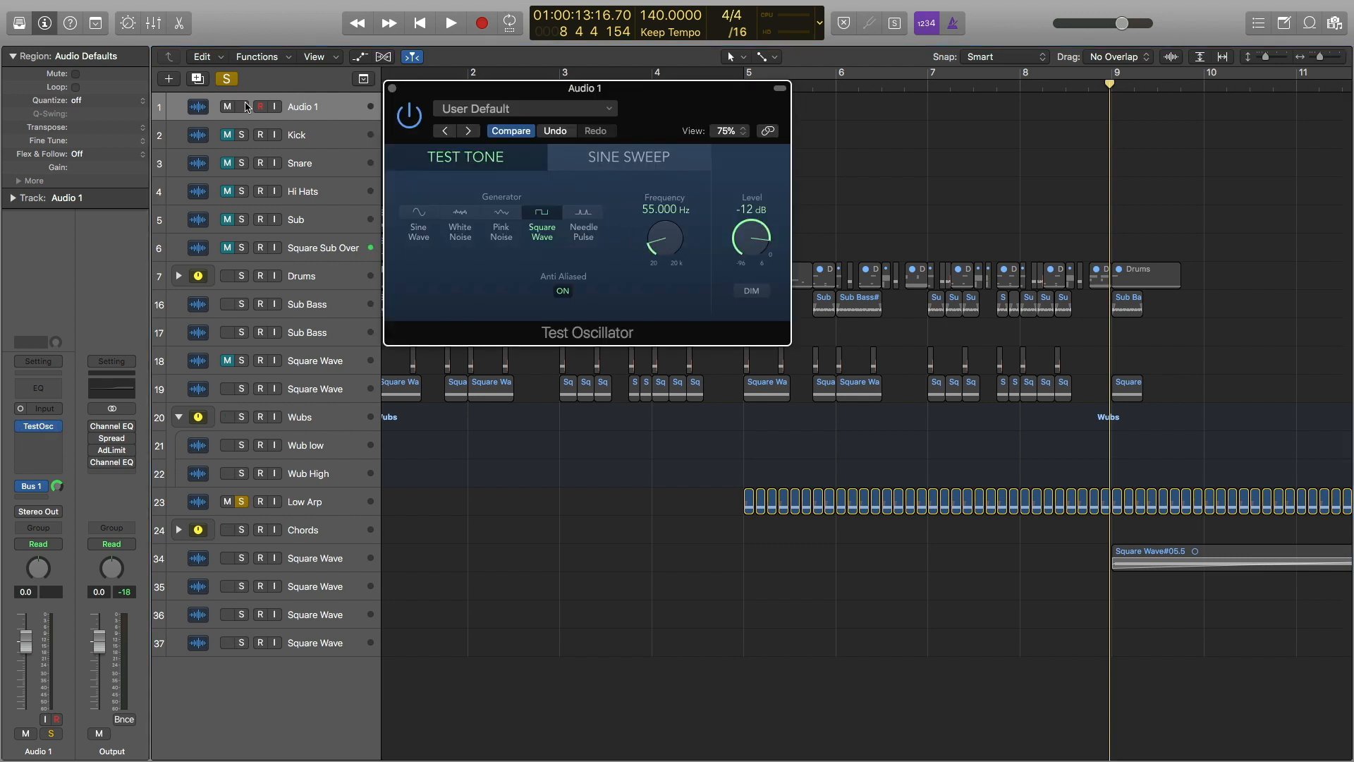
{"action": "left_click", "coordinate": [656, 209]}
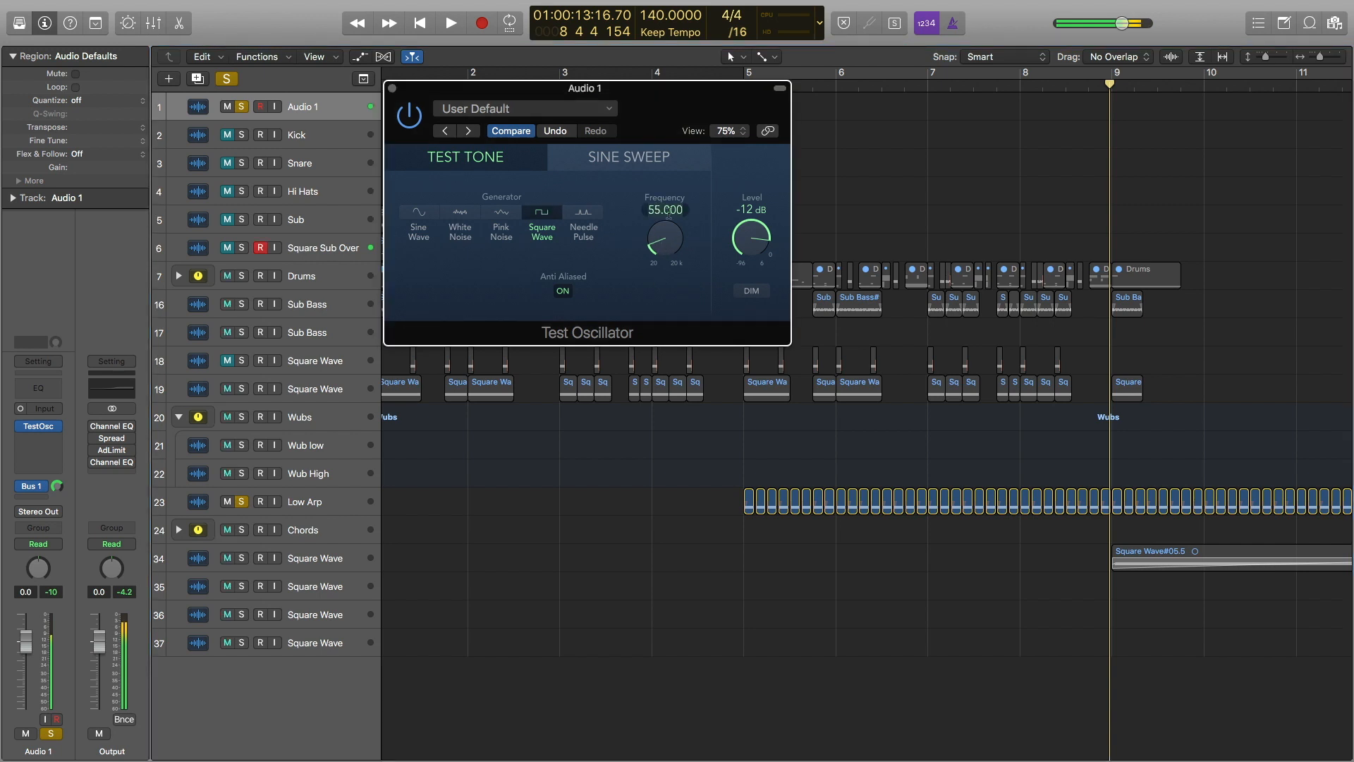
{"action": "type", "text": "220"}
{"action": "key", "text": "Return"}
Set the Test Oscillator's frequency to 440 Hz and close the plug-in window
{"action": "double_click", "coordinate": [656, 209]}
{"action": "type", "text": "40"}
{"action": "key", "text": "Return"}
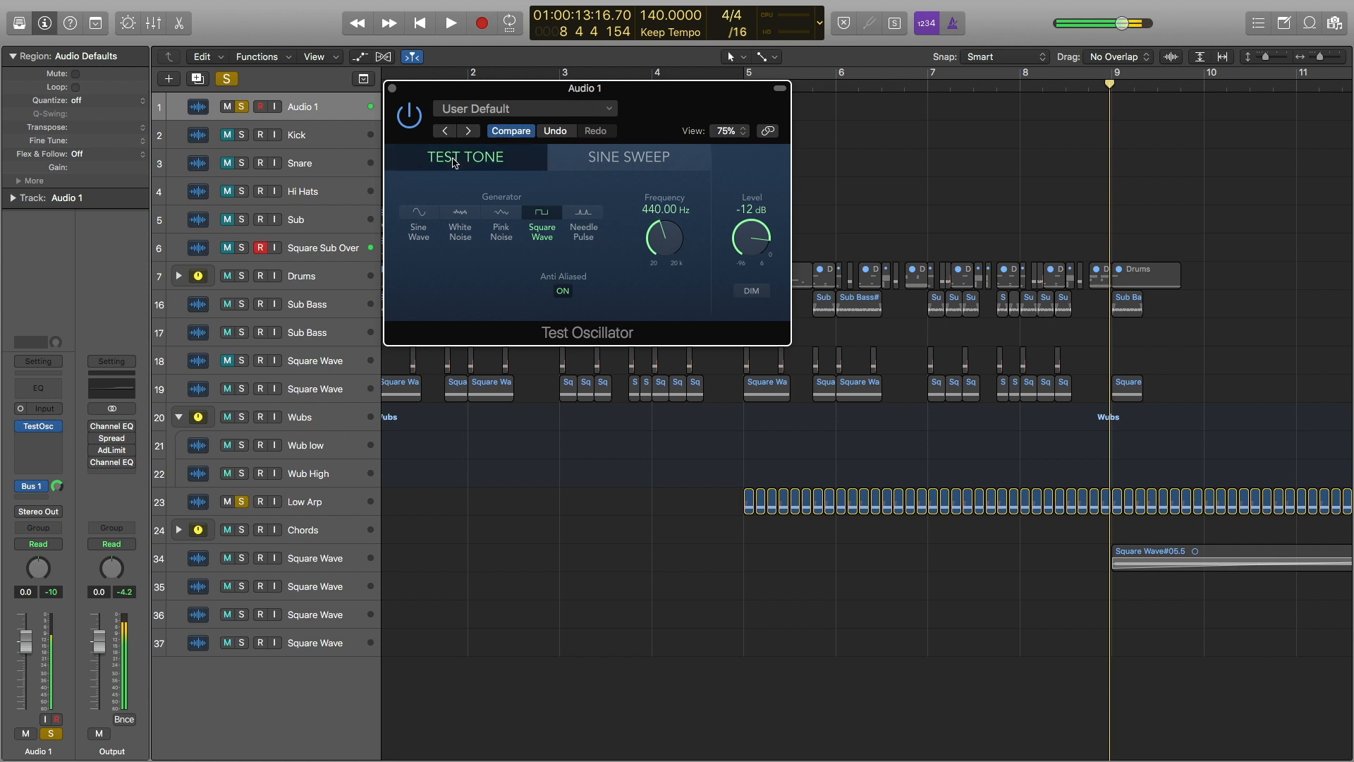
{"action": "left_click", "coordinate": [392, 89]}
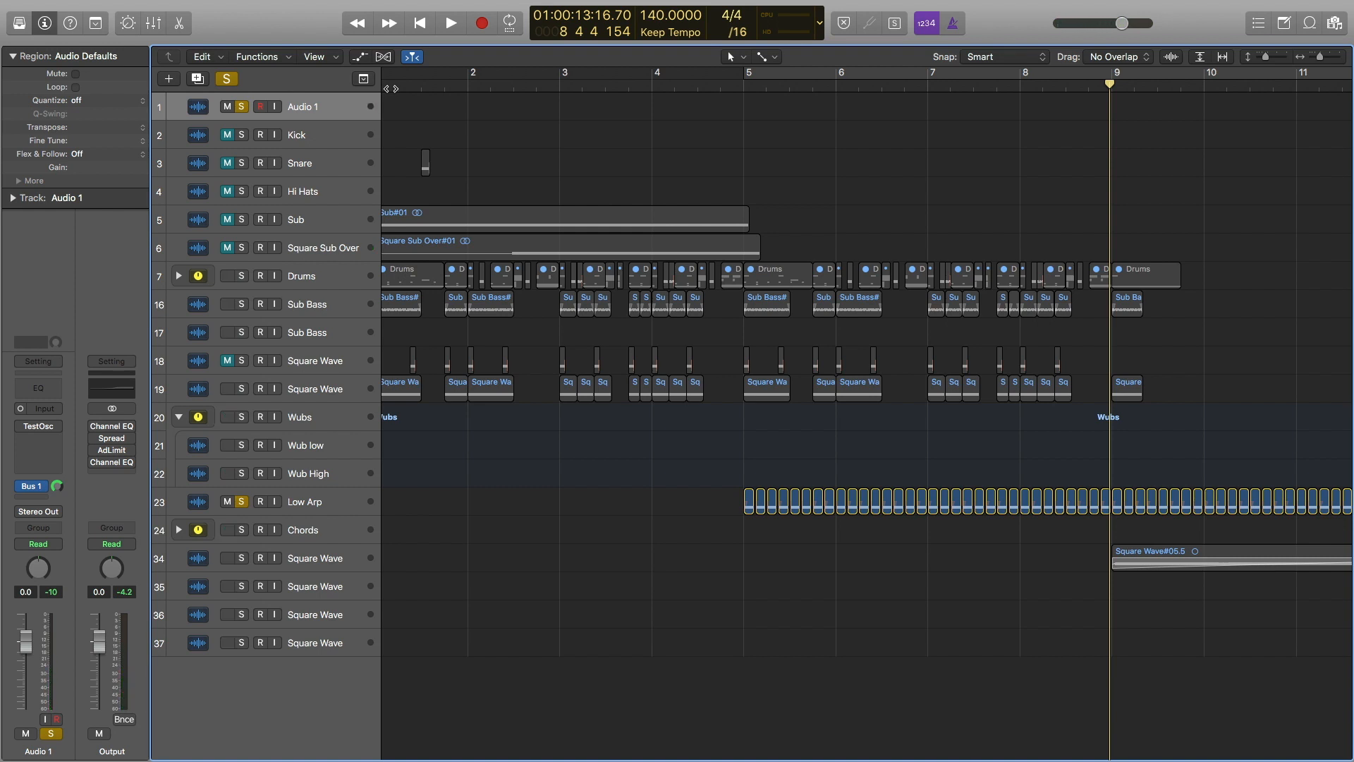
Duplicate the Low Arp track with its channel settings
{"action": "scroll", "coordinate": [773, 448], "scroll_direction": "up", "scroll_amount": 8}
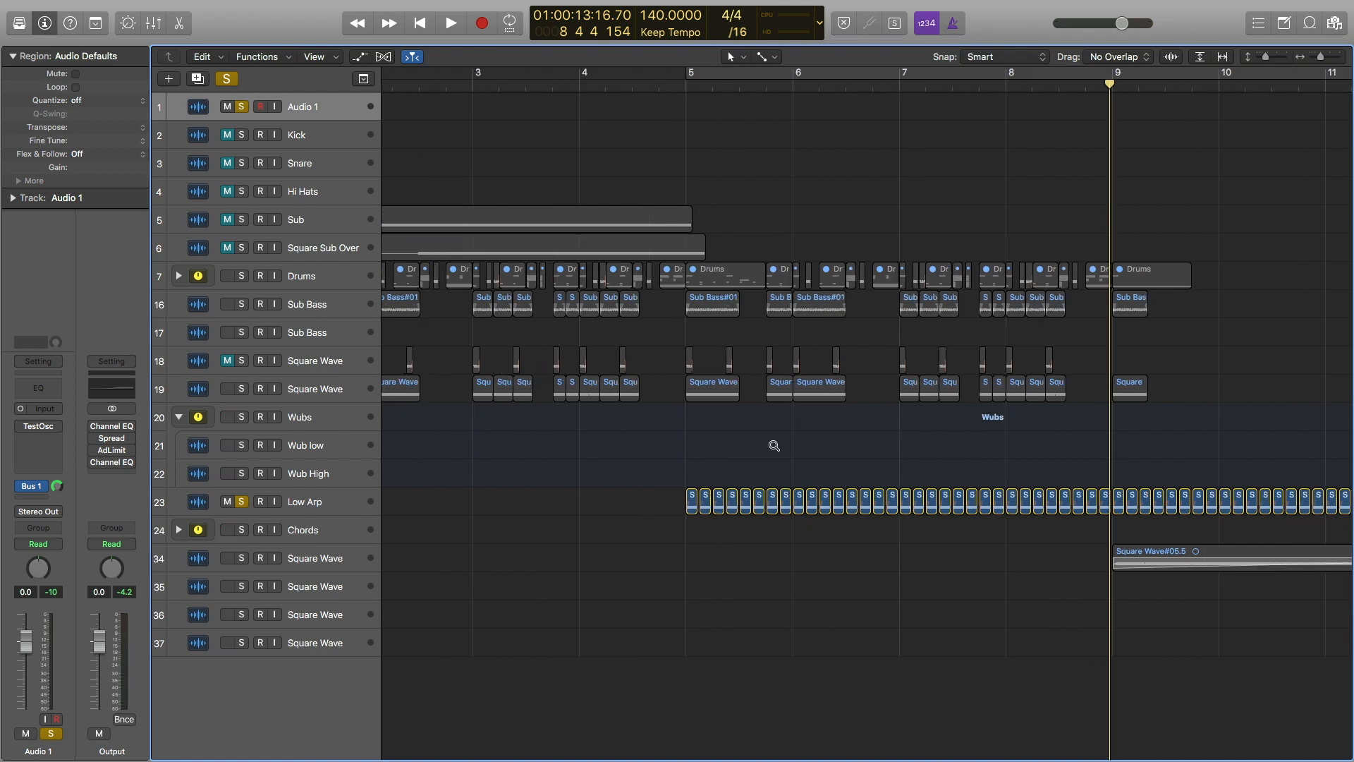
{"action": "scroll", "coordinate": [770, 448], "scroll_direction": "left", "scroll_amount": 10}
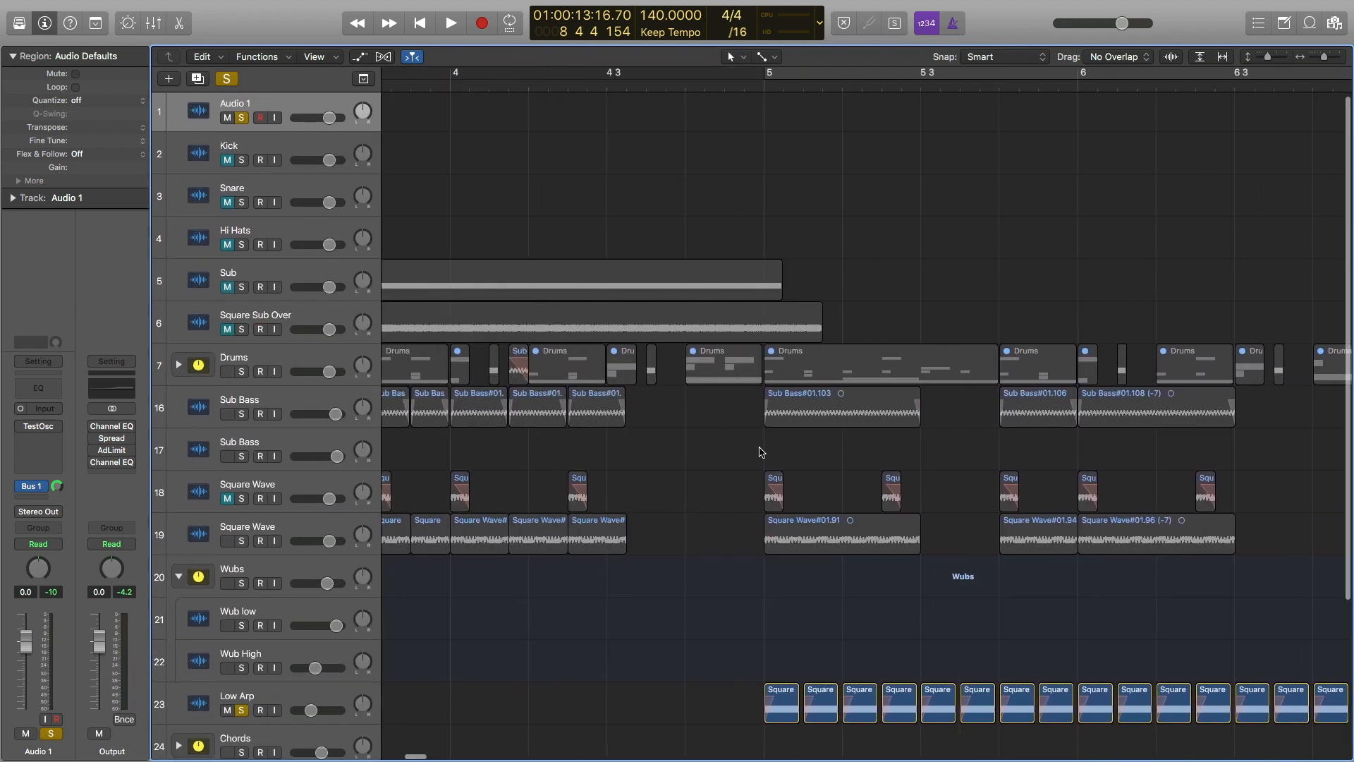
{"action": "scroll", "coordinate": [765, 450], "scroll_direction": "down", "scroll_amount": 3}
{"action": "scroll", "coordinate": [758, 451], "scroll_direction": "right", "scroll_amount": 2}
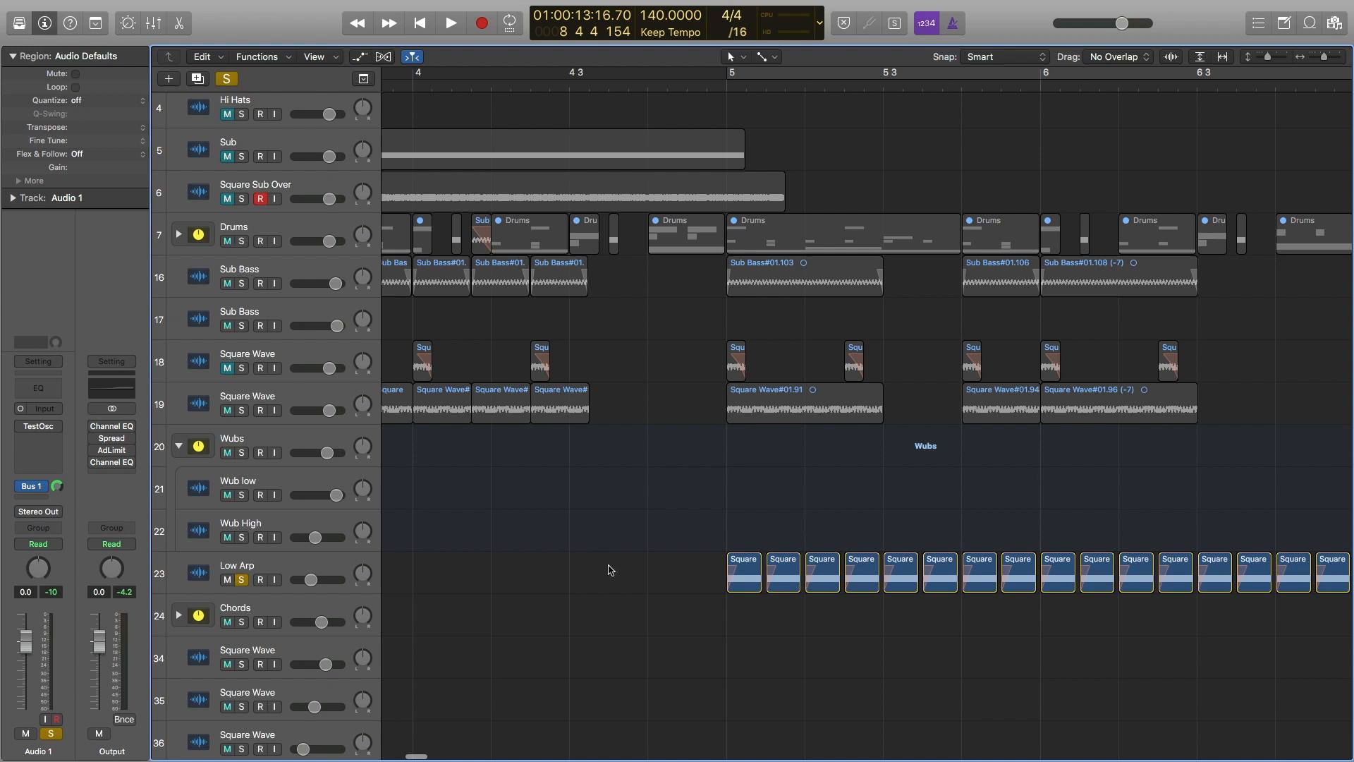
{"action": "left_click", "coordinate": [271, 569]}
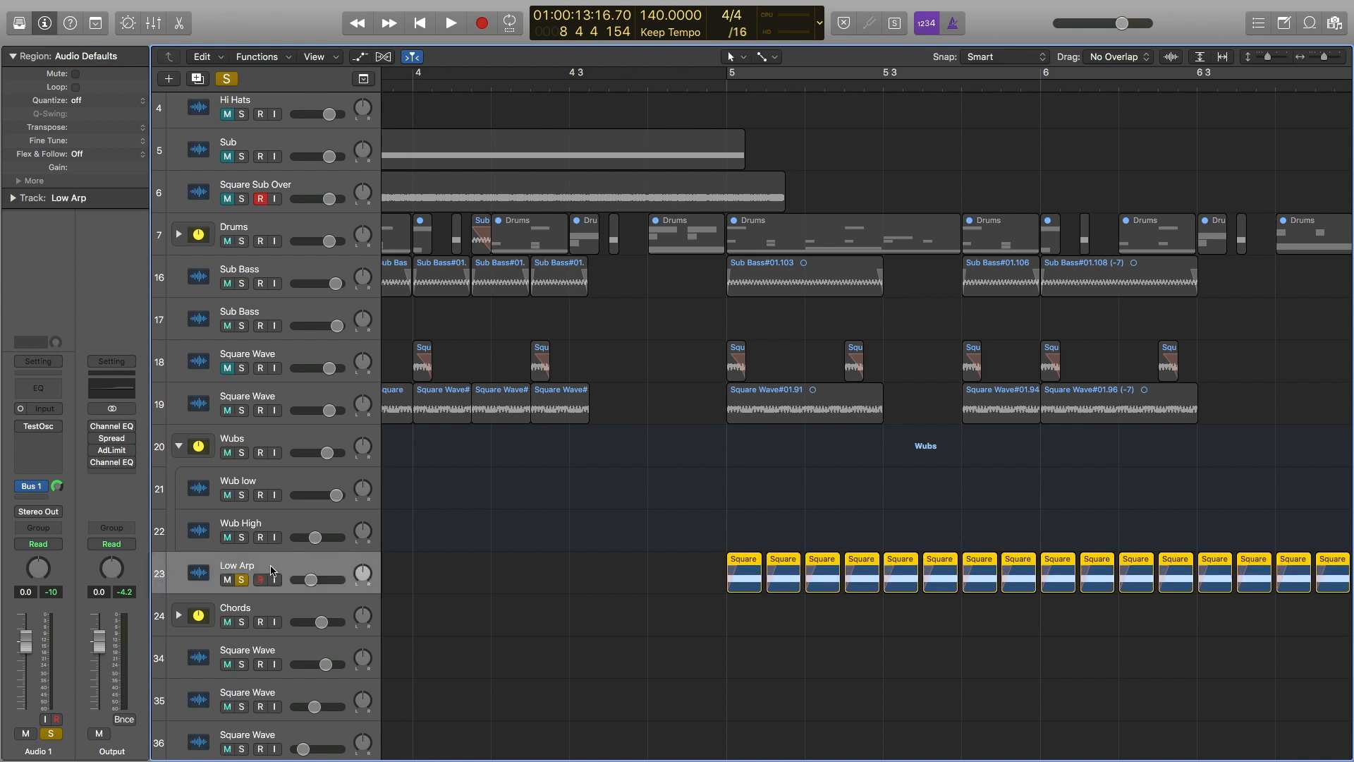
{"action": "key", "text": "super+d"}
Copy all Low Arp regions onto the duplicate track, remove the copies' fades, and solo only the duplicate with the playhead at bar 5
{"action": "scroll", "coordinate": [688, 579], "scroll_direction": "up", "scroll_amount": 3}
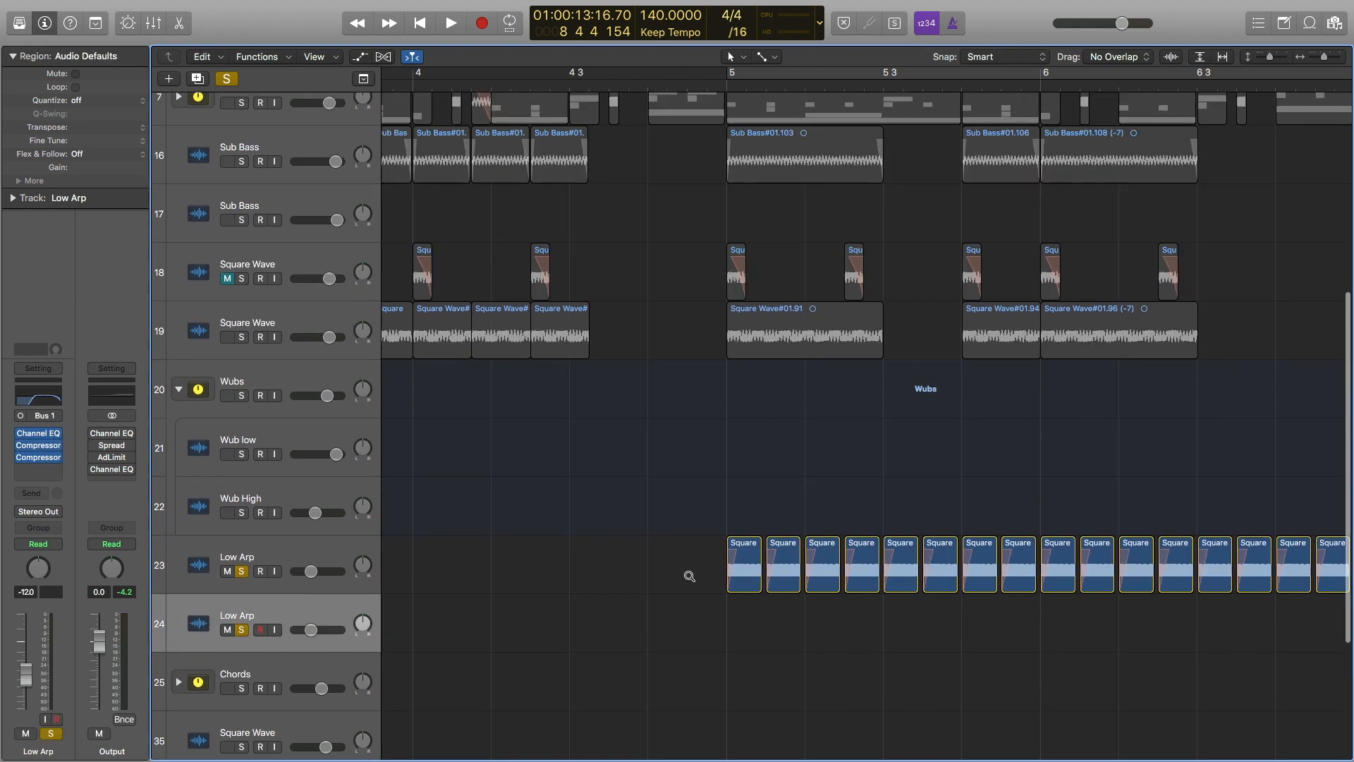
{"action": "scroll", "coordinate": [687, 579], "scroll_direction": "right", "scroll_amount": 5}
{"action": "scroll", "coordinate": [688, 579], "scroll_direction": "up", "scroll_amount": 2}
{"action": "scroll", "coordinate": [689, 584], "scroll_direction": "right", "scroll_amount": 8}
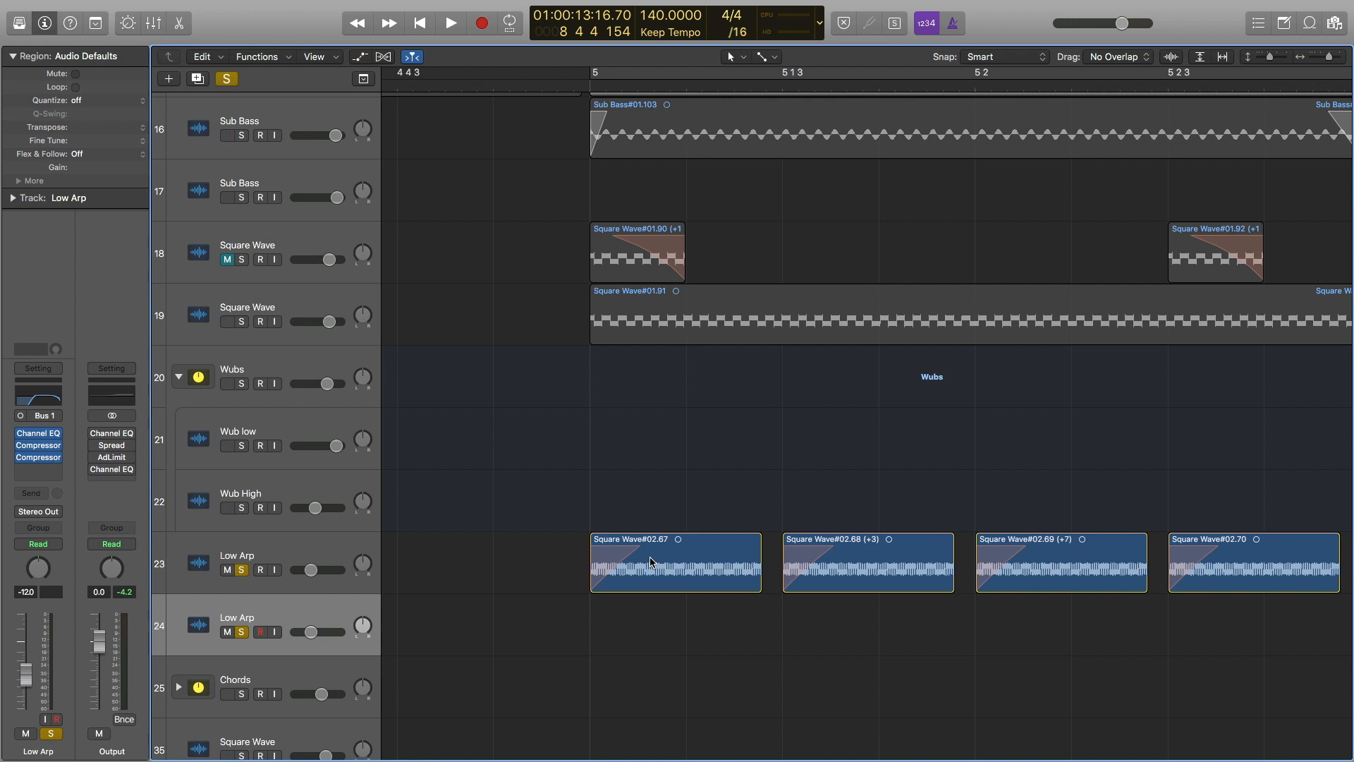
{"action": "scroll", "coordinate": [647, 561], "scroll_direction": "left", "scroll_amount": 6}
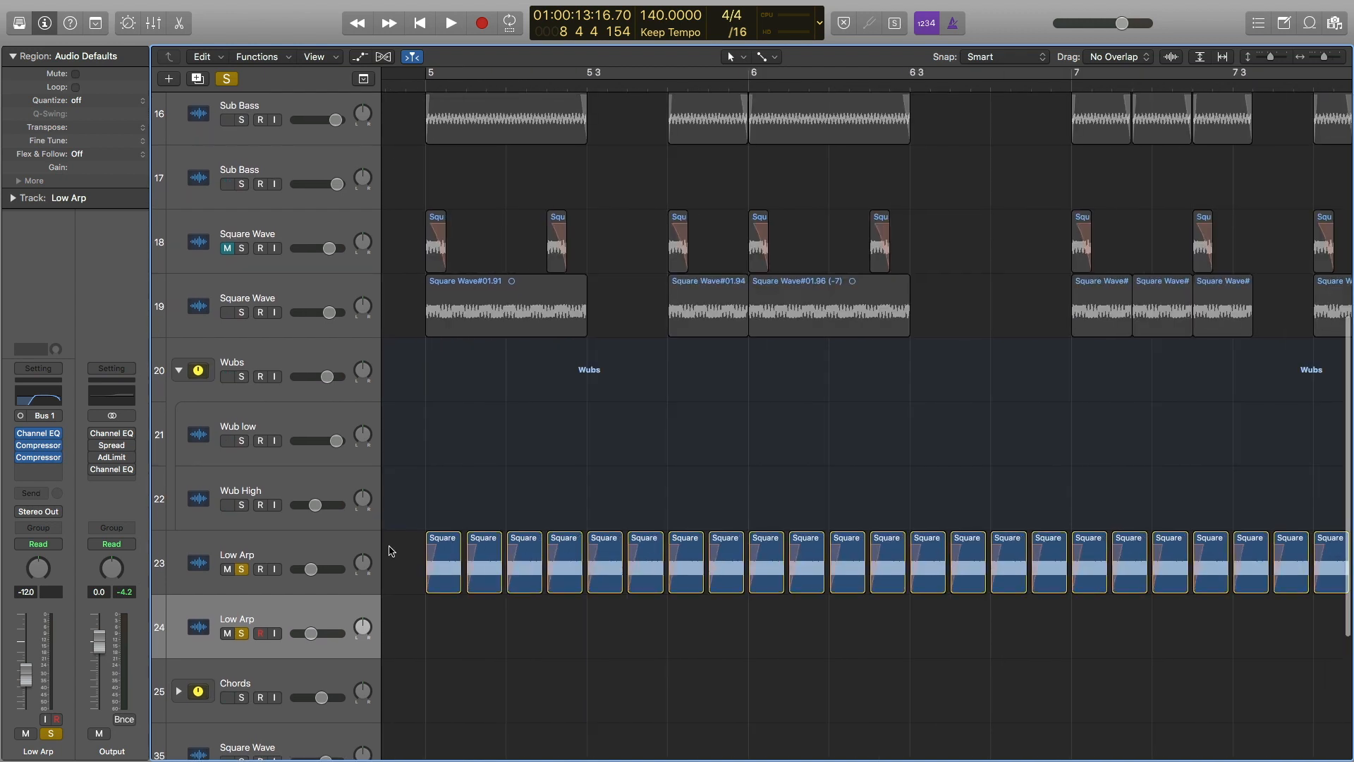
{"action": "left_click", "coordinate": [440, 568]}
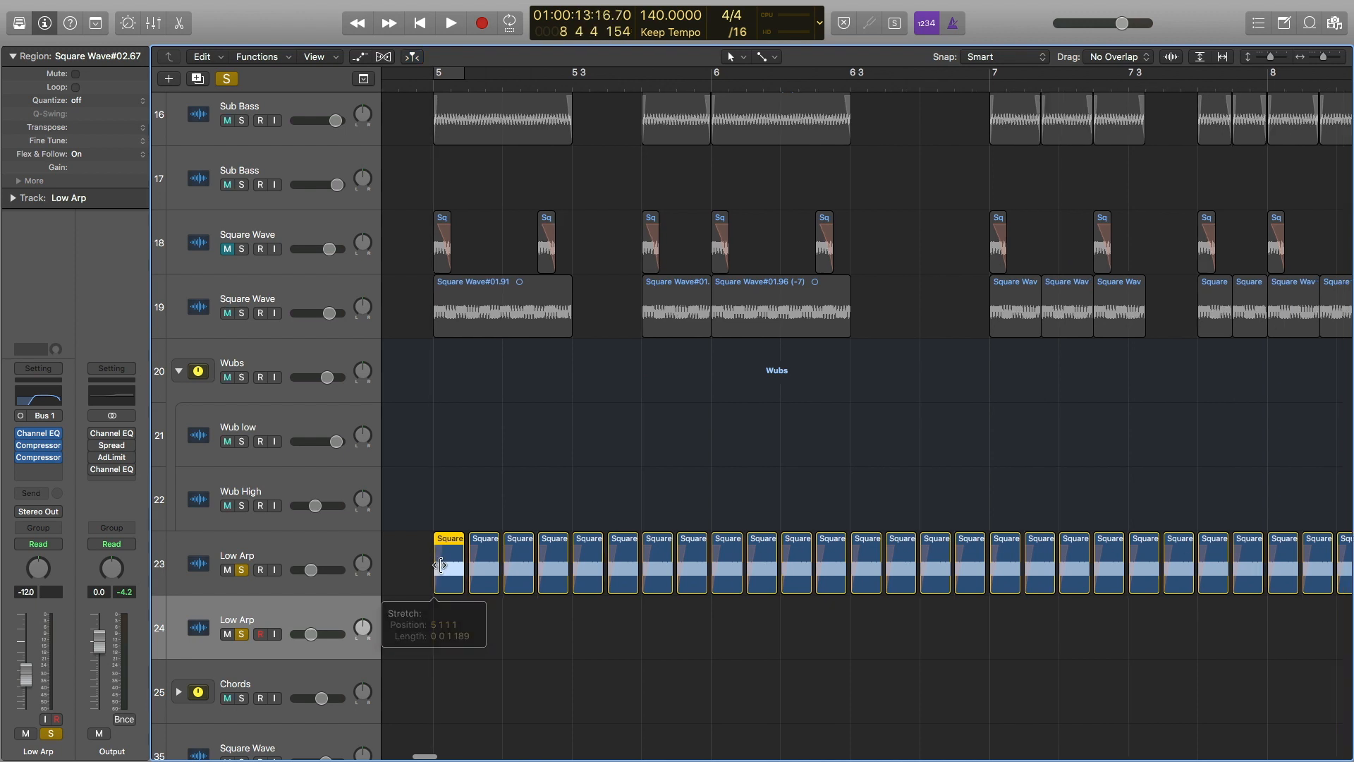
{"action": "left_click_drag", "start_coordinate": [414, 568], "coordinate": [554, 574]}
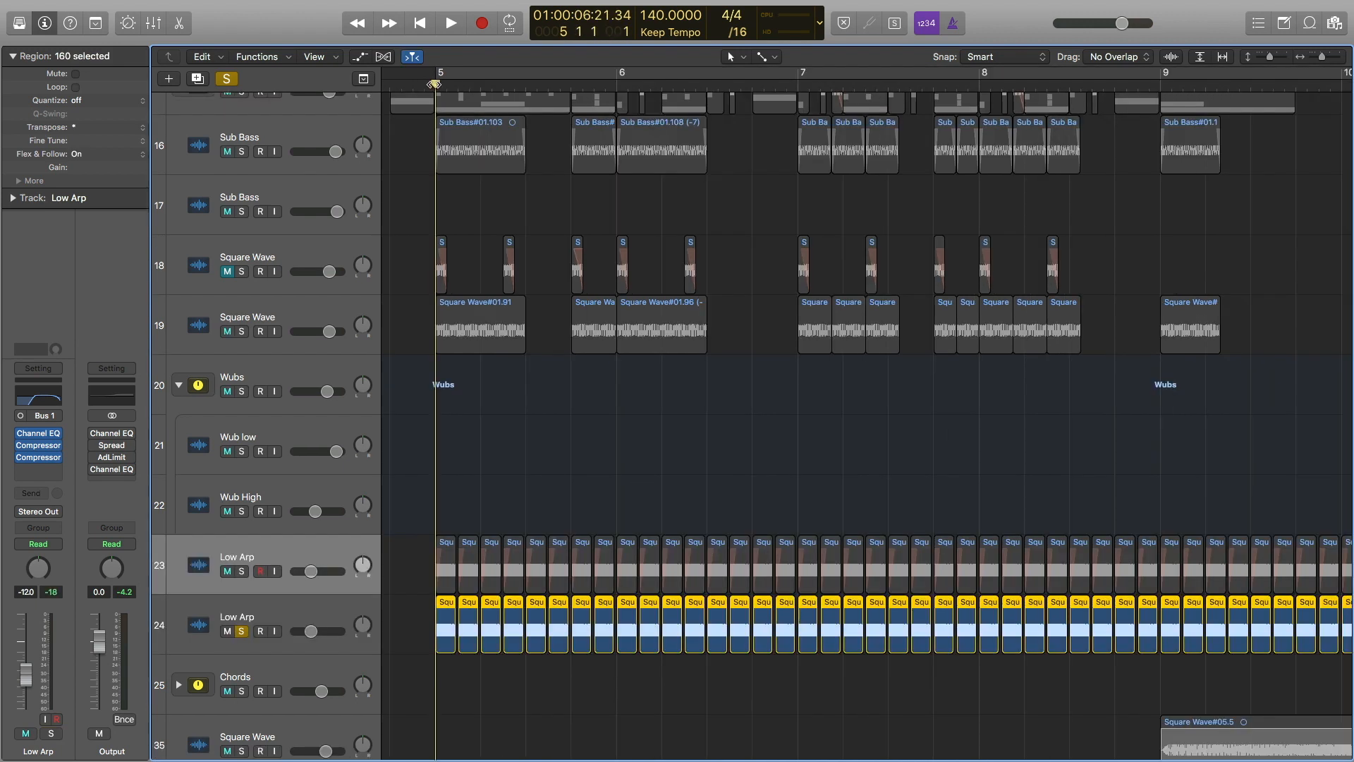
Play the fade-free copies from bar 5, switch solo to the original Low Arp track, and play it from bar 5 for comparison
{"action": "key", "text": "space"}
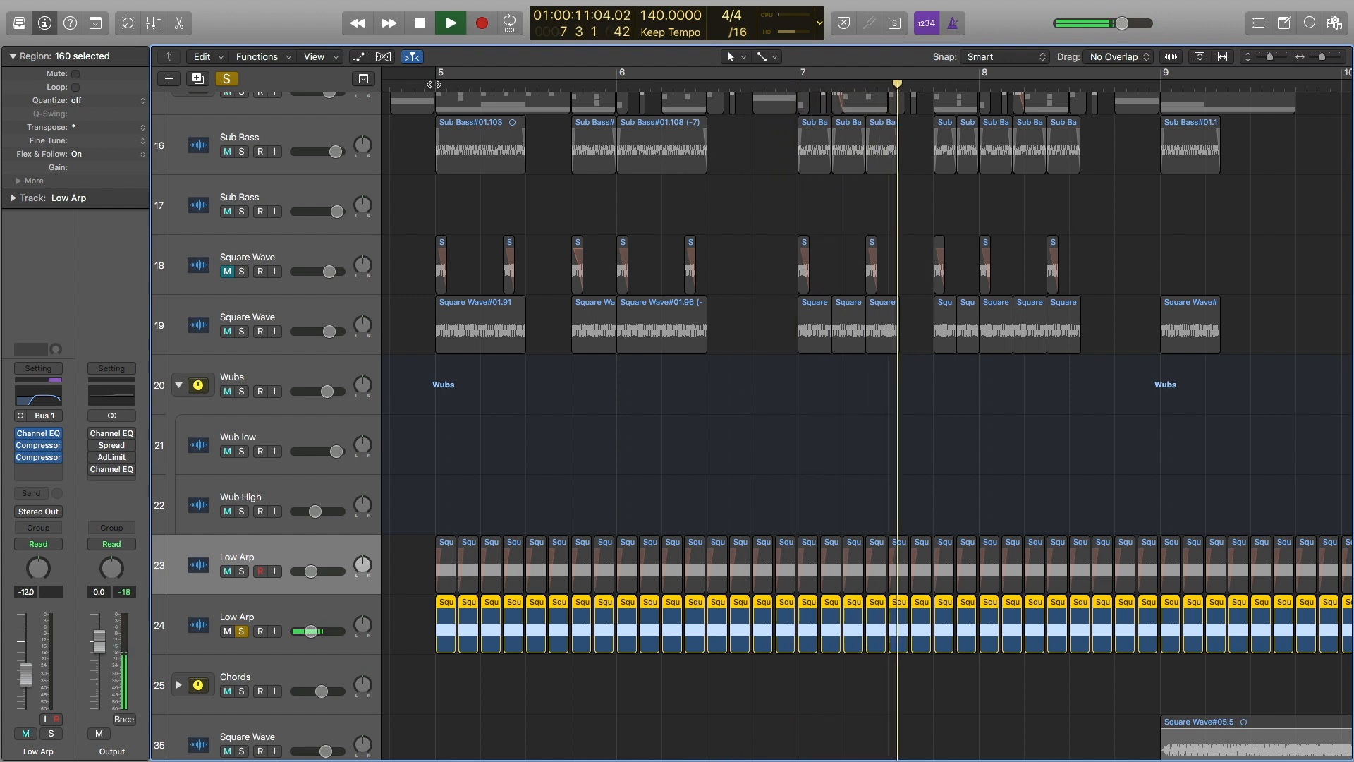
{"action": "key", "text": "space"}
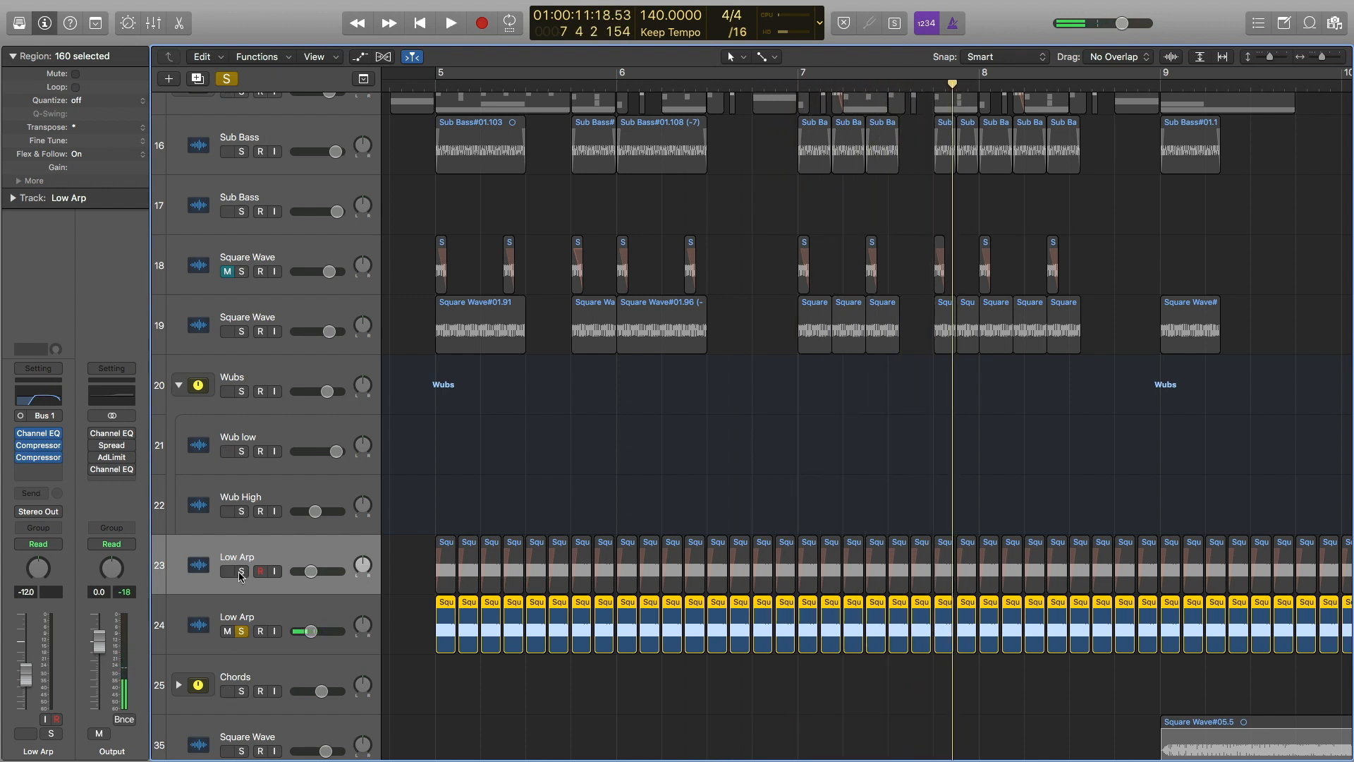
{"action": "left_click", "coordinate": [240, 584]}
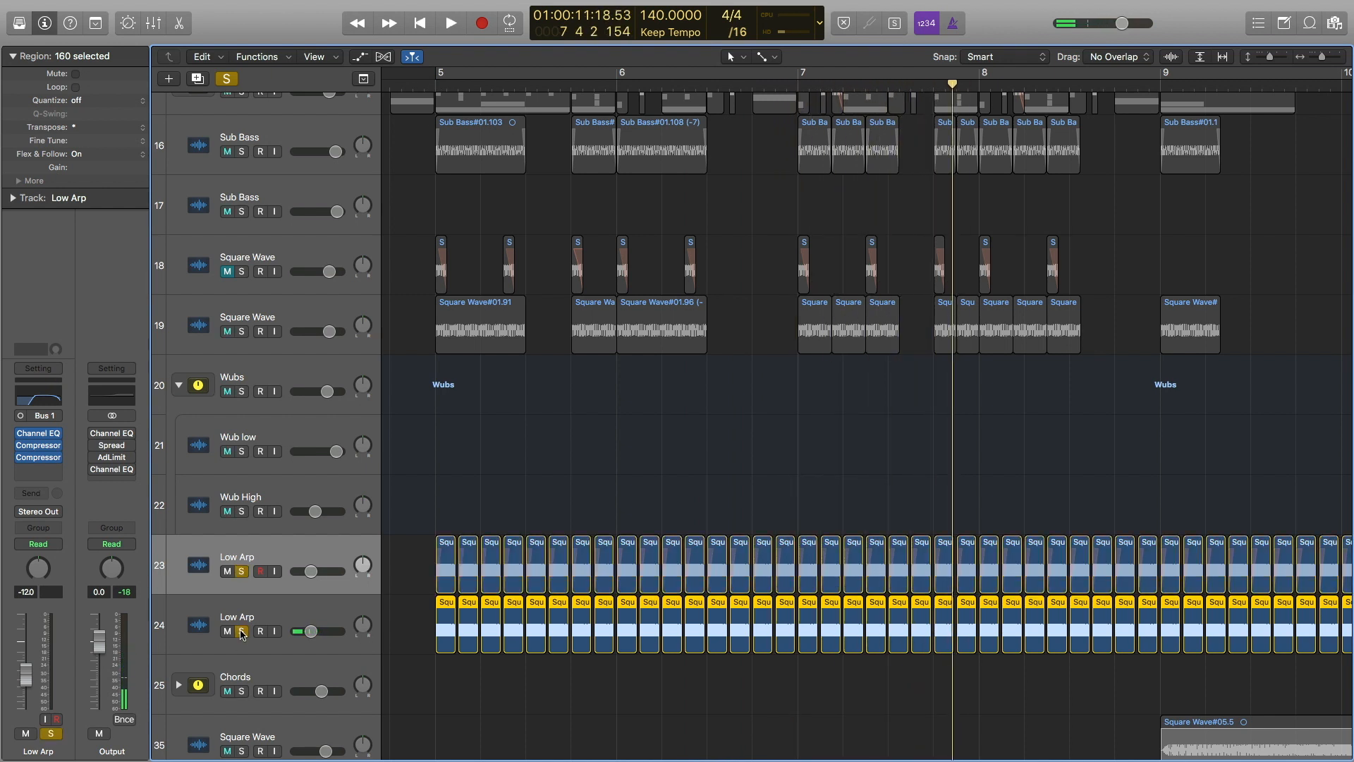
{"action": "left_click", "coordinate": [434, 87]}
{"action": "key", "text": "space"}
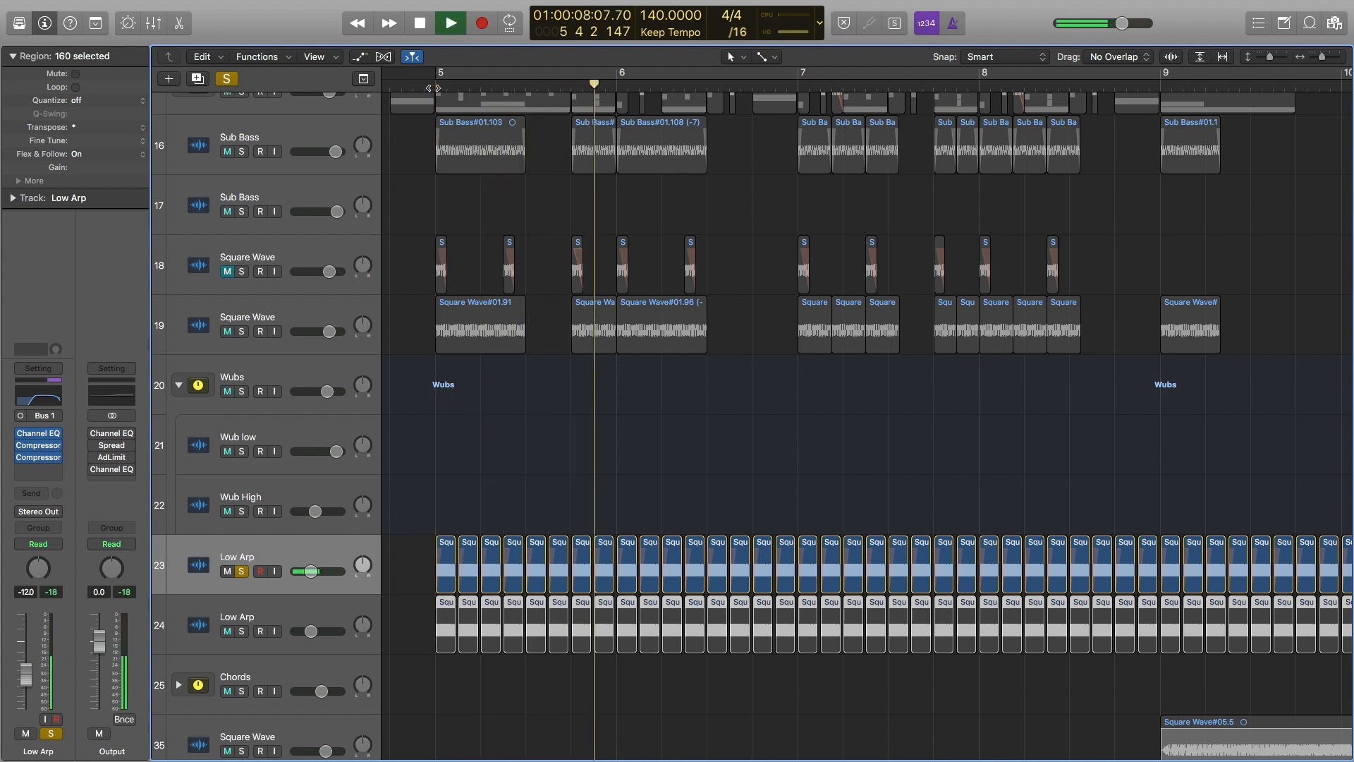
{"action": "key", "text": "space"}
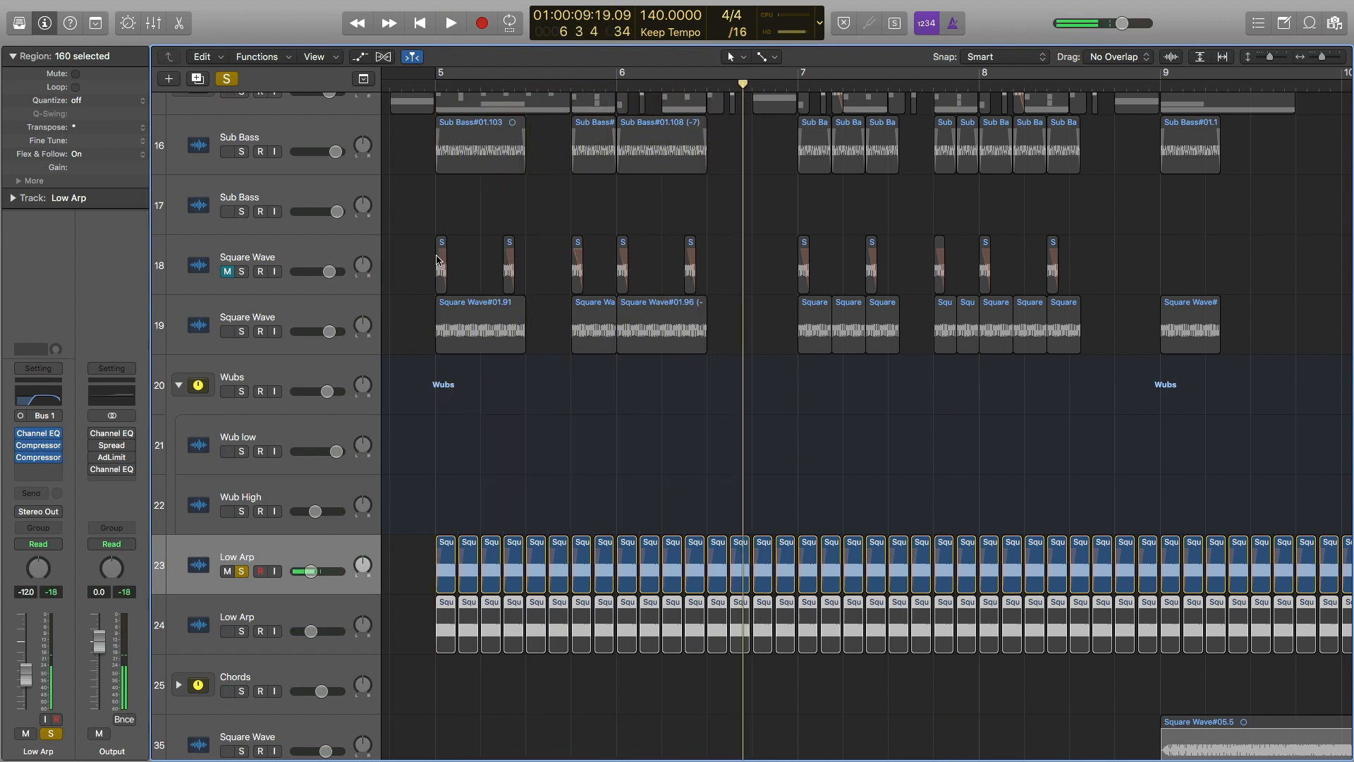
Solo the duplicate Low Arp track as well and compare both tracks' first regions at bar 5
{"action": "scroll", "coordinate": [420, 517], "scroll_direction": "up", "scroll_amount": 10}
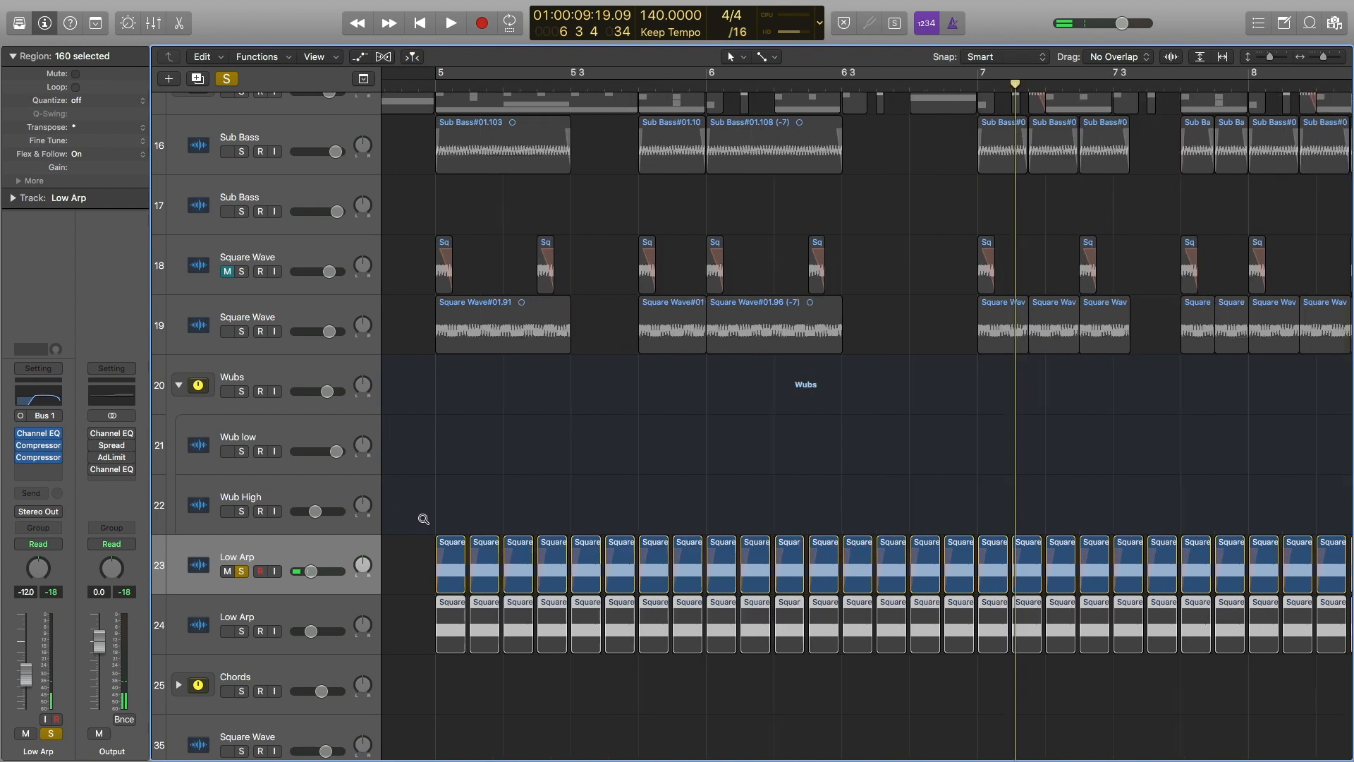
{"action": "scroll", "coordinate": [423, 520], "scroll_direction": "up", "scroll_amount": 10}
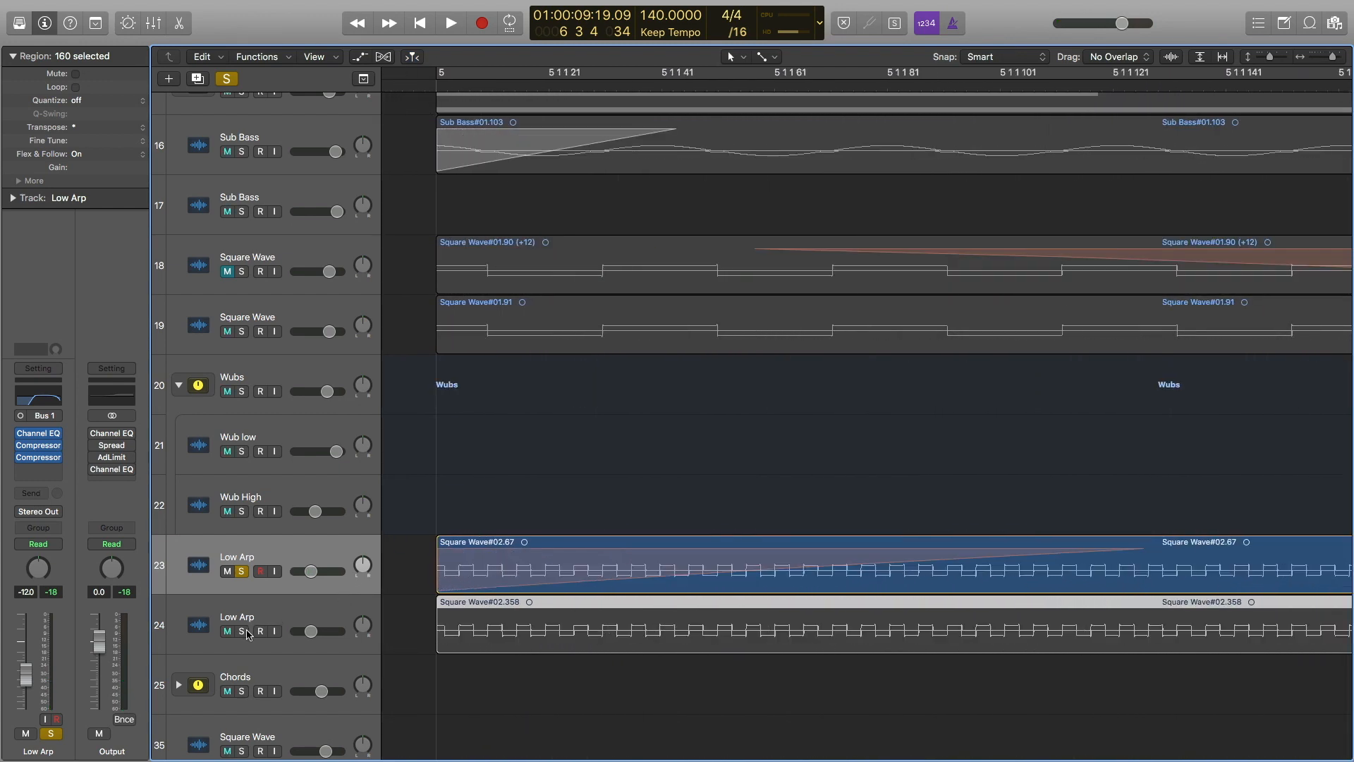
{"action": "left_click", "coordinate": [473, 604]}
{"action": "scroll", "coordinate": [437, 627], "scroll_direction": "down", "scroll_amount": 8}
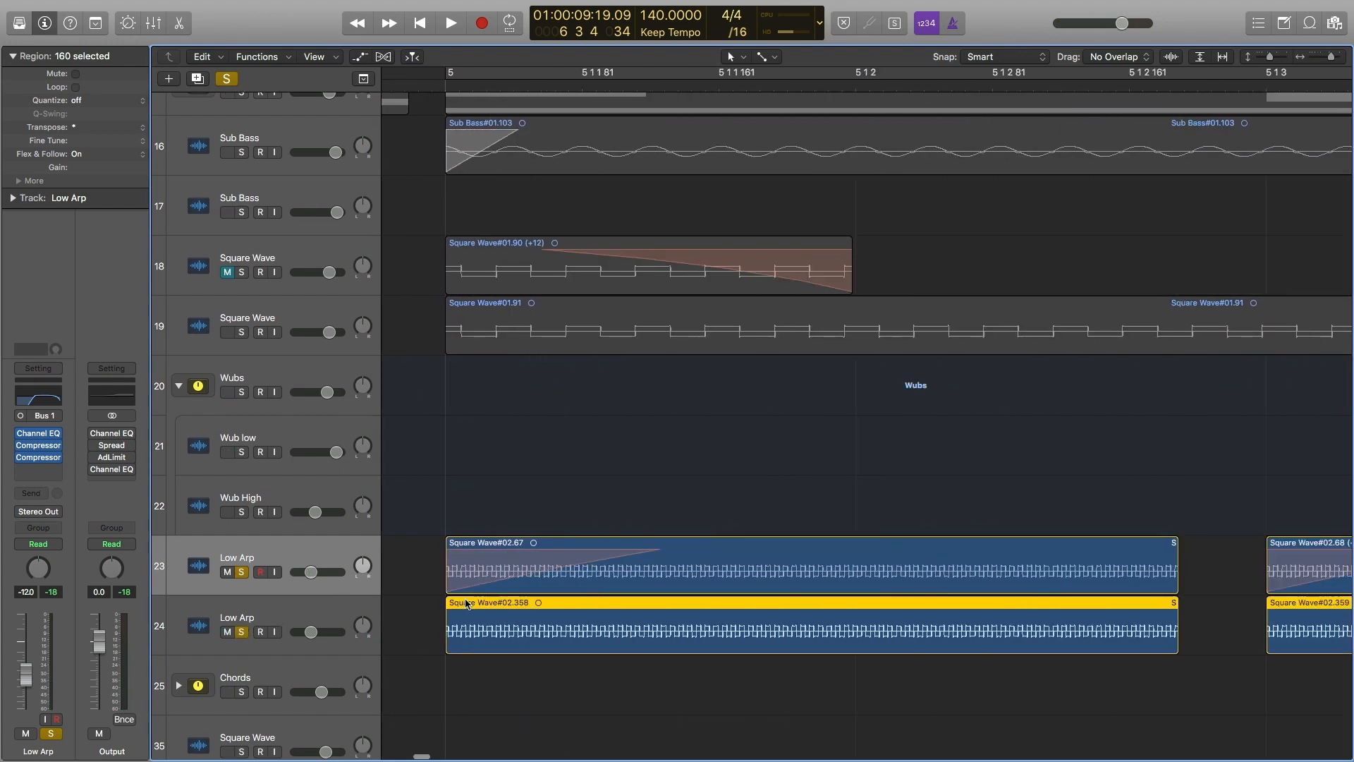
{"action": "scroll", "coordinate": [439, 629], "scroll_direction": "left", "scroll_amount": 1}
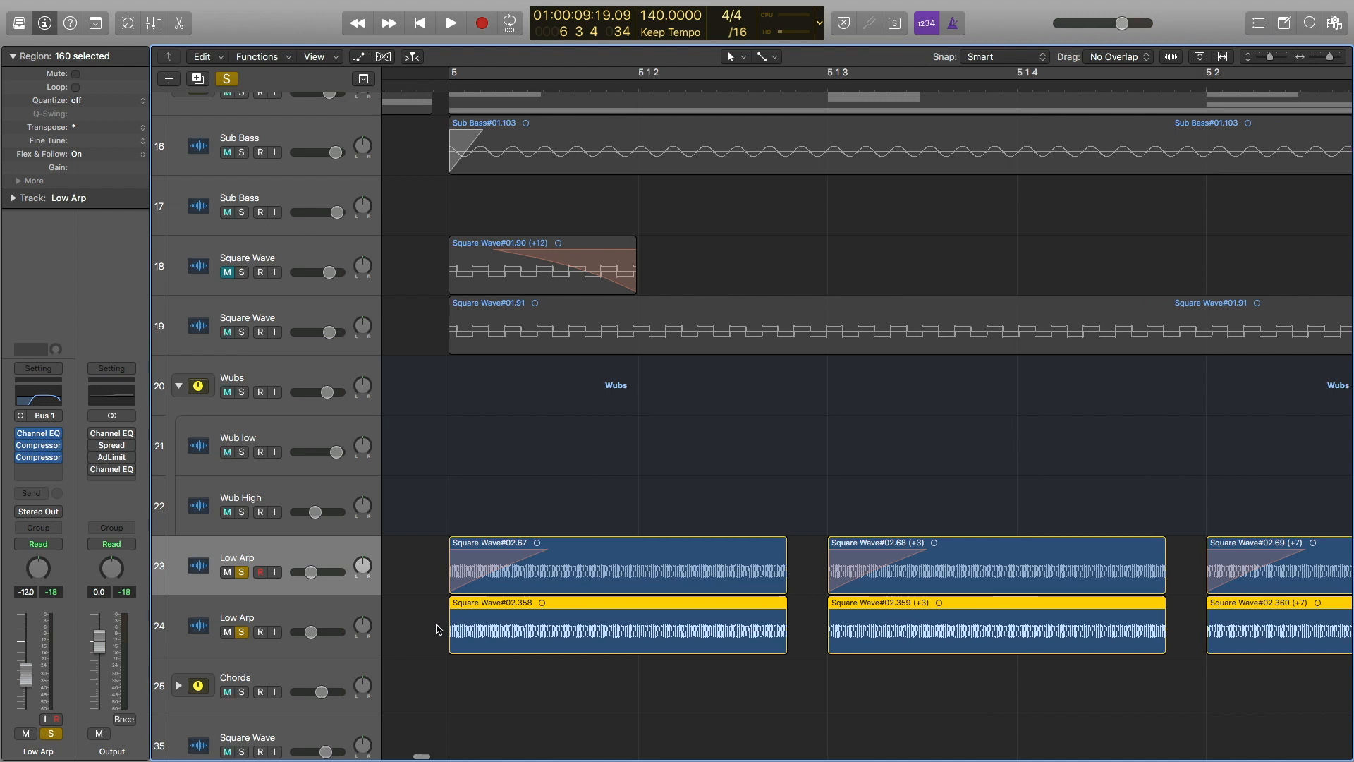
Add a Speed Up fade to the start of the duplicate track's first region, matching the original's fade length
{"action": "left_click", "coordinate": [436, 628]}
{"action": "left_click", "coordinate": [465, 630]}
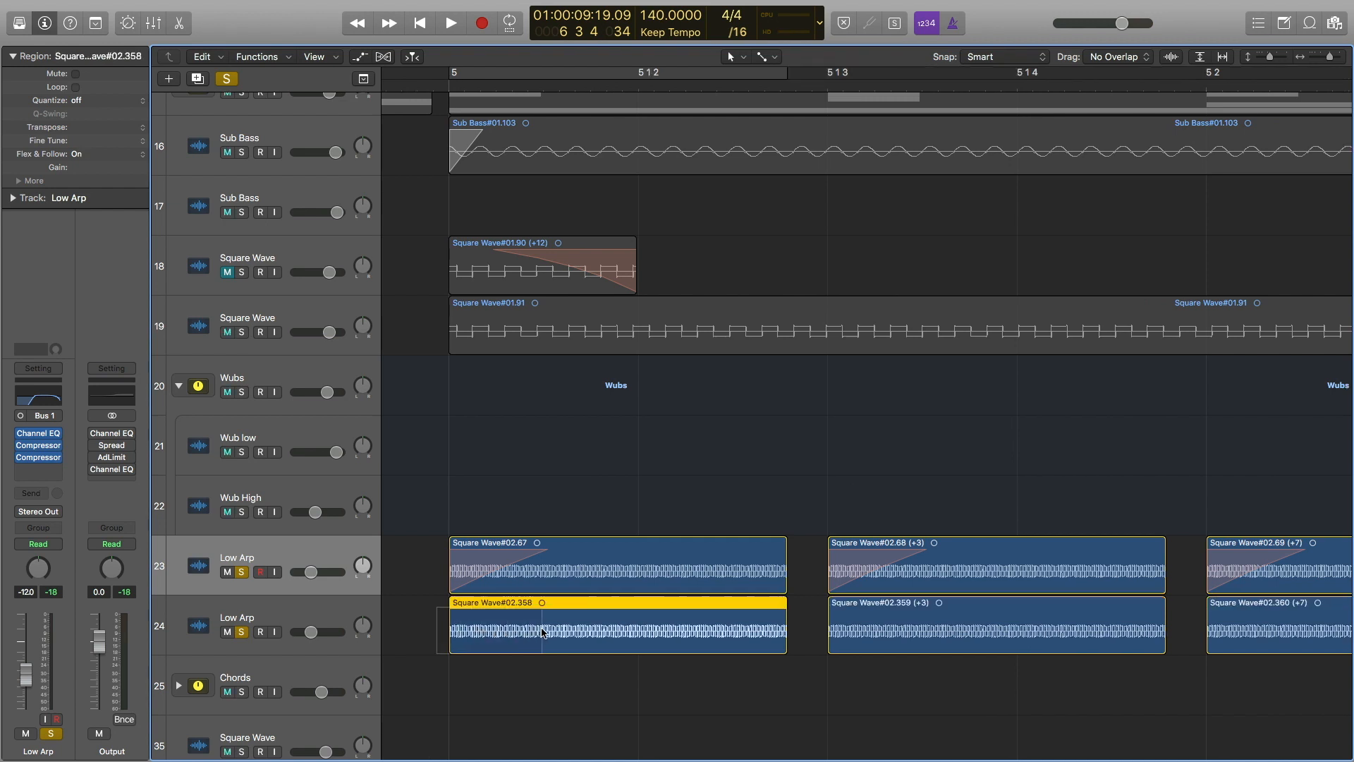
{"action": "left_click_drag", "start_coordinate": [541, 628], "coordinate": [548, 627]}
{"action": "scroll", "coordinate": [546, 628], "scroll_direction": "right", "scroll_amount": 1}
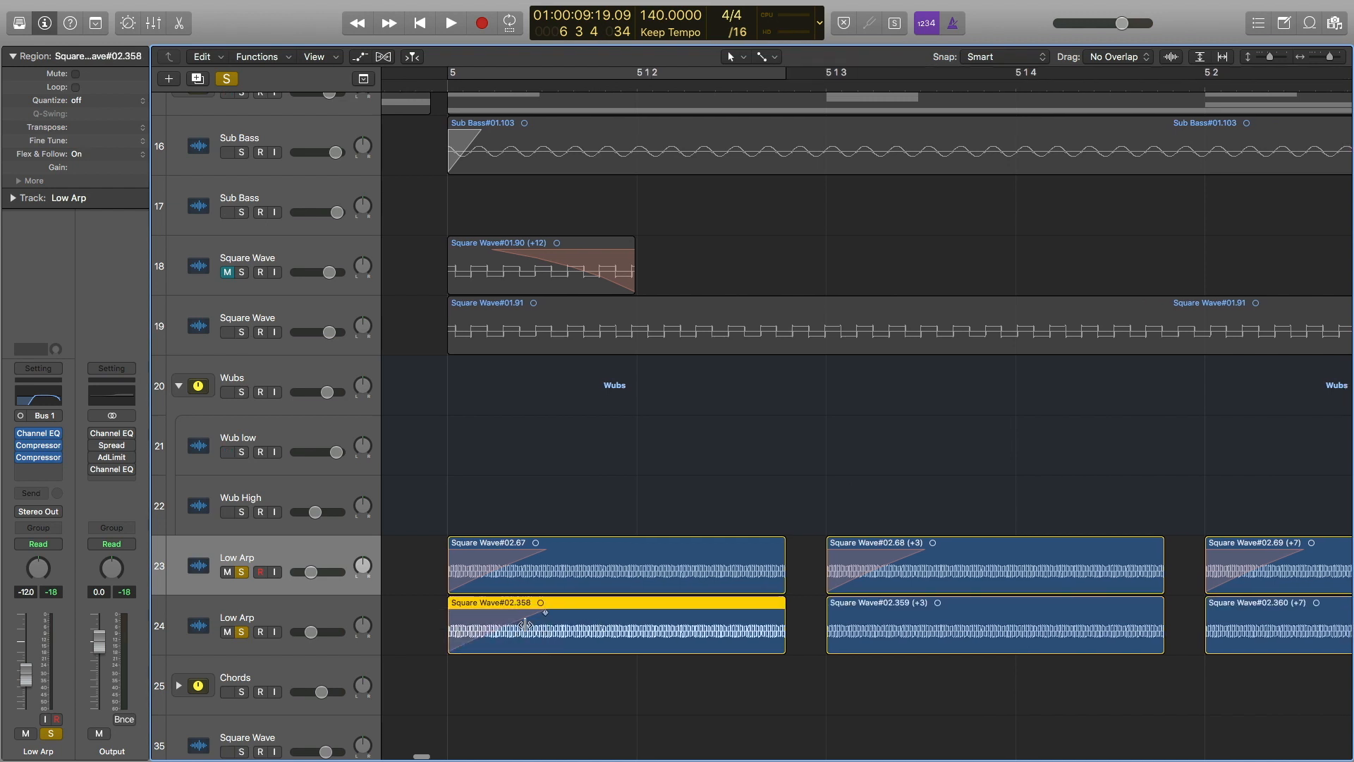
{"action": "right_click", "coordinate": [497, 620]}
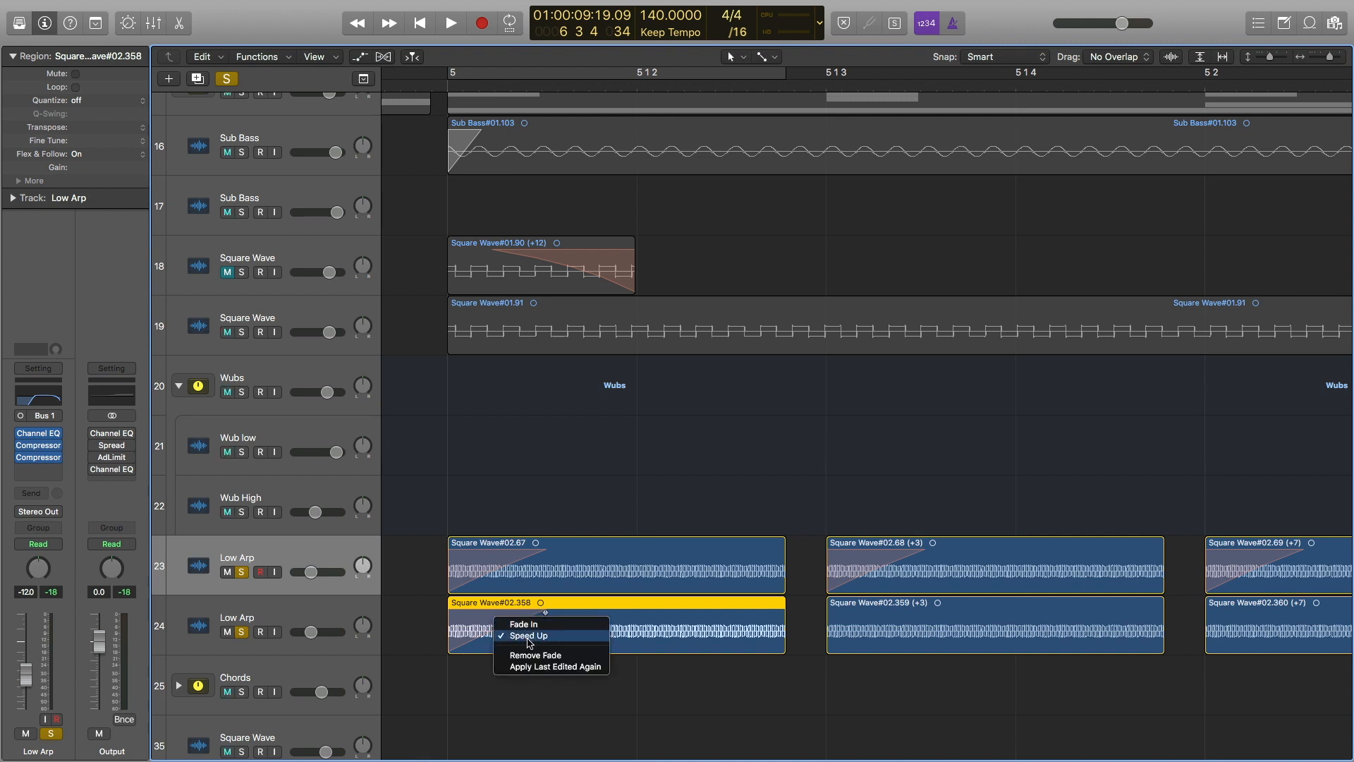
{"action": "left_click", "coordinate": [405, 617]}
{"action": "scroll", "coordinate": [459, 617], "scroll_direction": "down", "scroll_amount": 6}
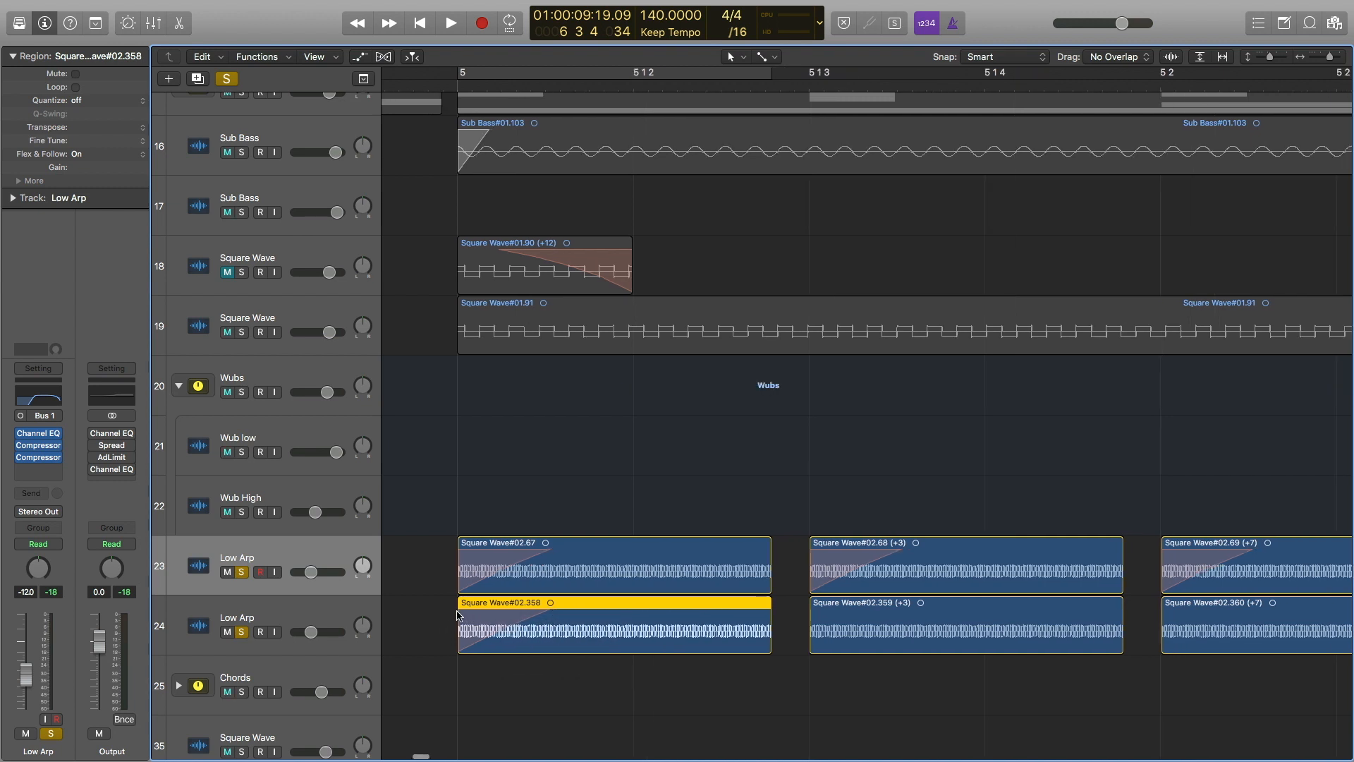
Inspect the transpose settings of the first three regions on the original Low Arp track, one after another
{"action": "left_click", "coordinate": [510, 562]}
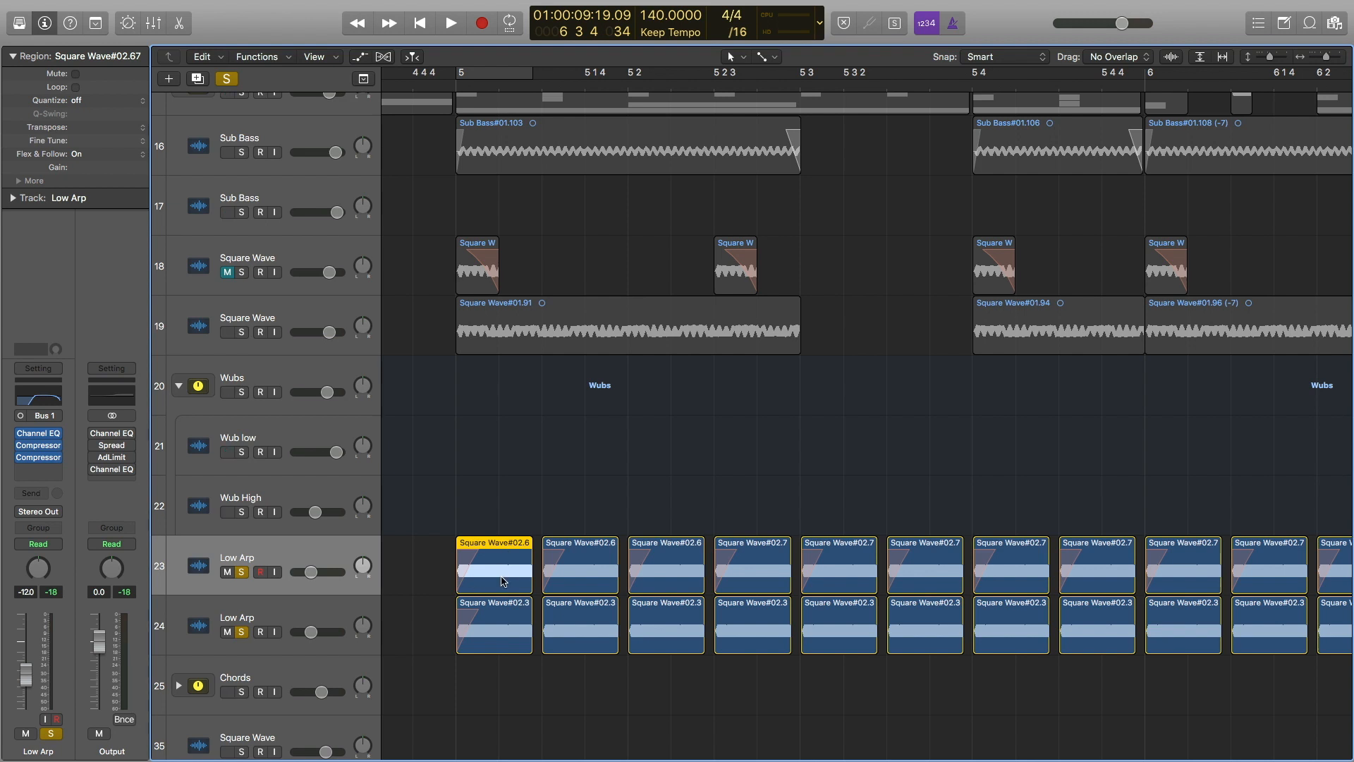
{"action": "left_click", "coordinate": [575, 574]}
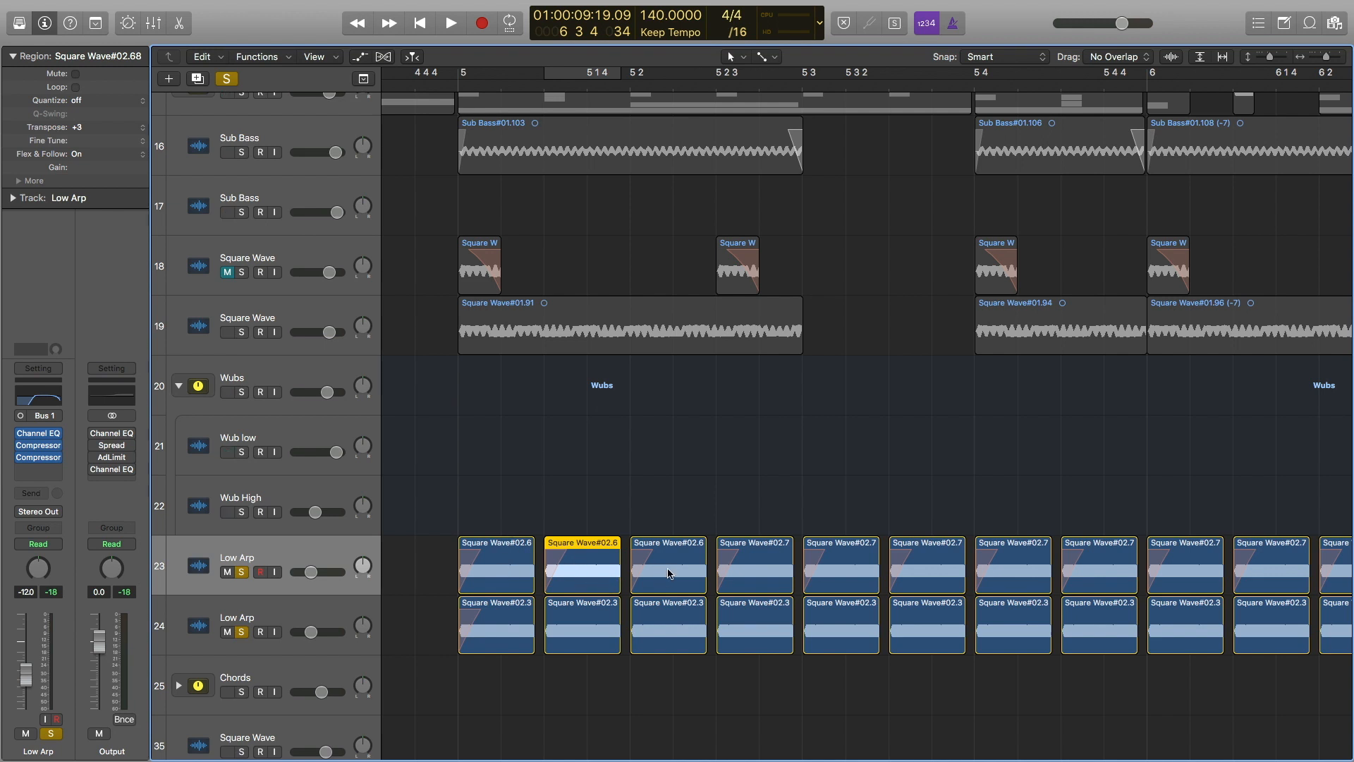
{"action": "left_click", "coordinate": [669, 574]}
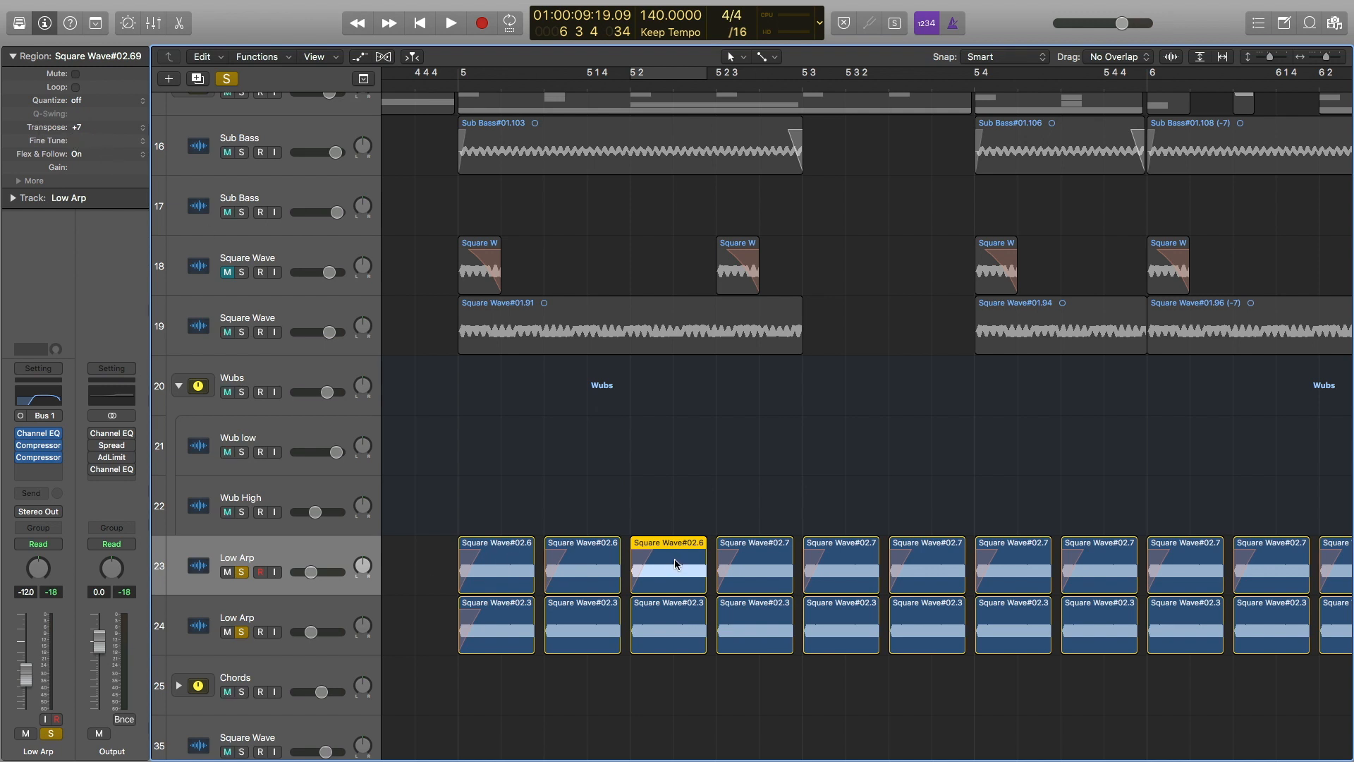
Inspect the transpose settings of the original Low Arp track's regions one after another, from bar 5 to the start of bar 6
{"action": "scroll", "coordinate": [672, 564], "scroll_direction": "down", "scroll_amount": 3}
{"action": "scroll", "coordinate": [624, 564], "scroll_direction": "right", "scroll_amount": 5}
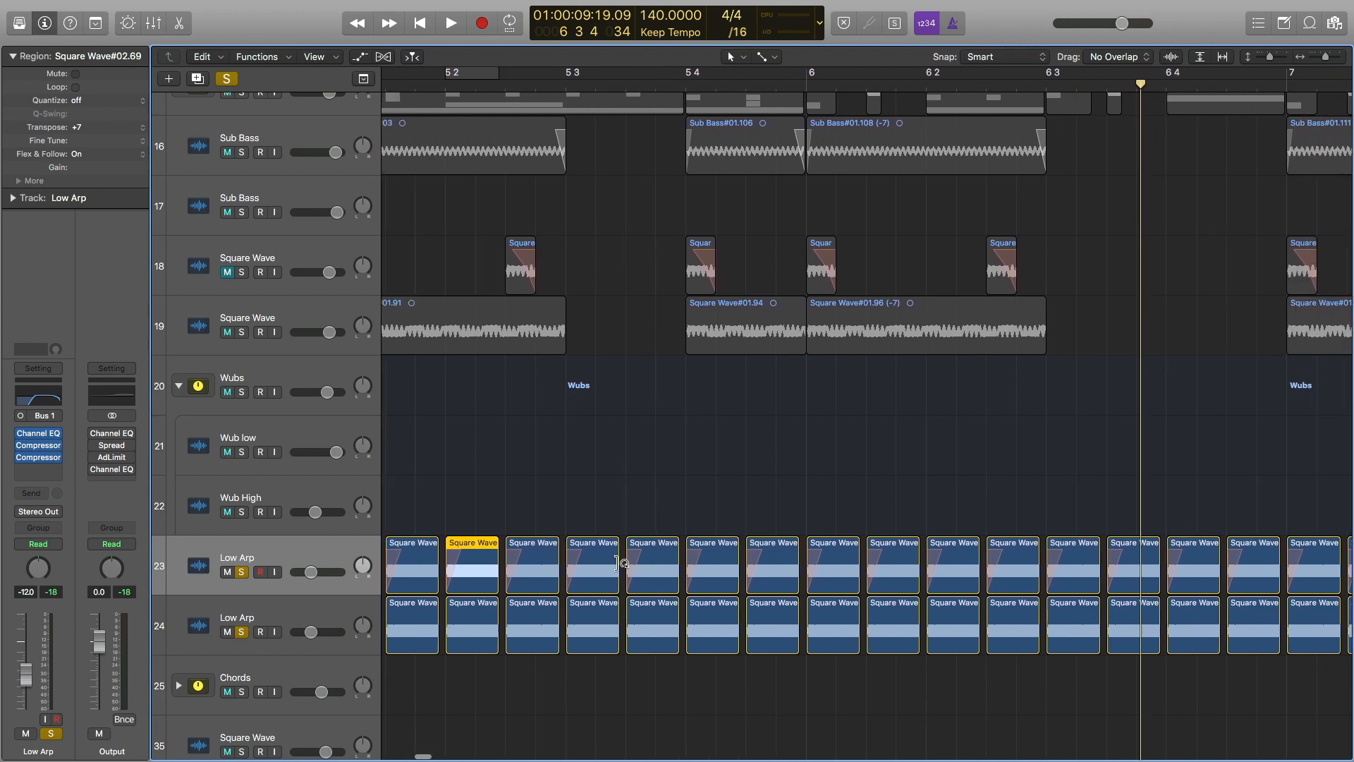
{"action": "scroll", "coordinate": [620, 562], "scroll_direction": "down", "scroll_amount": 5}
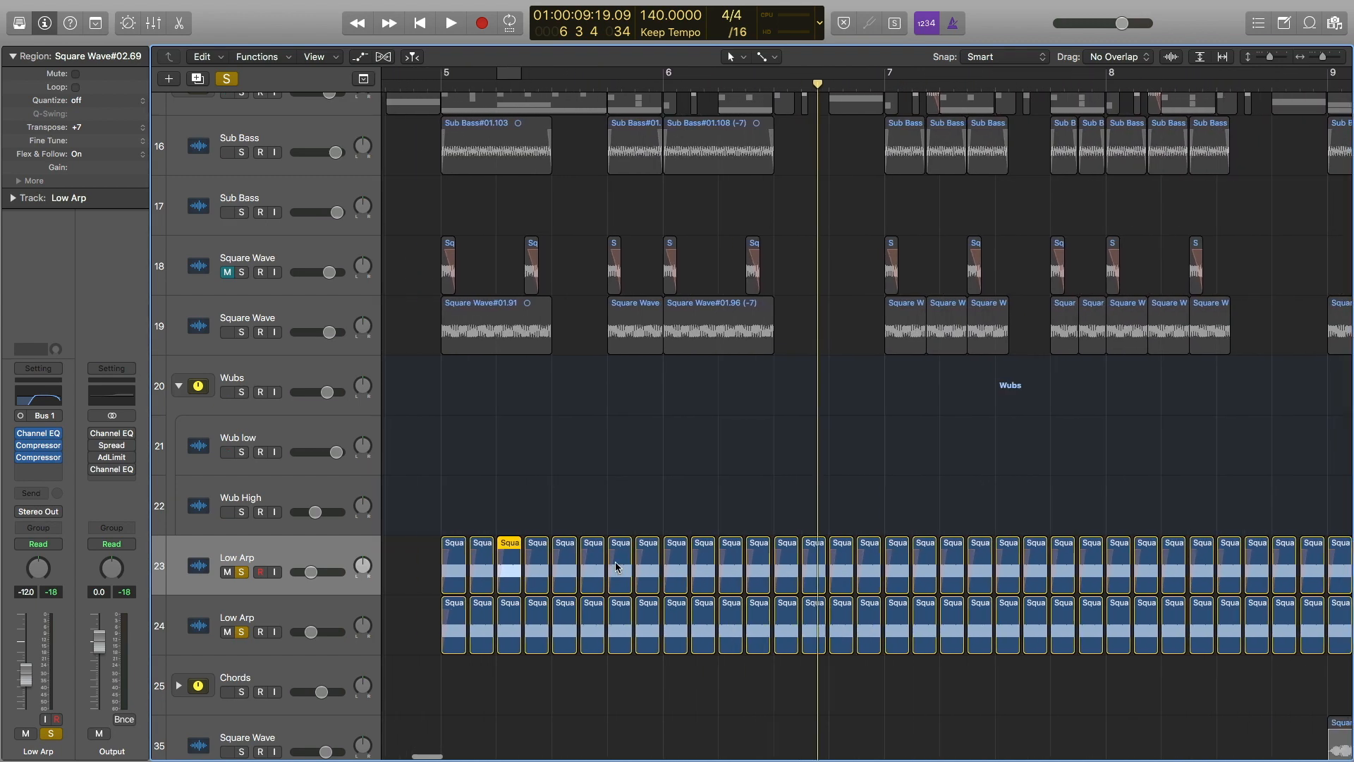
{"action": "left_click", "coordinate": [451, 557]}
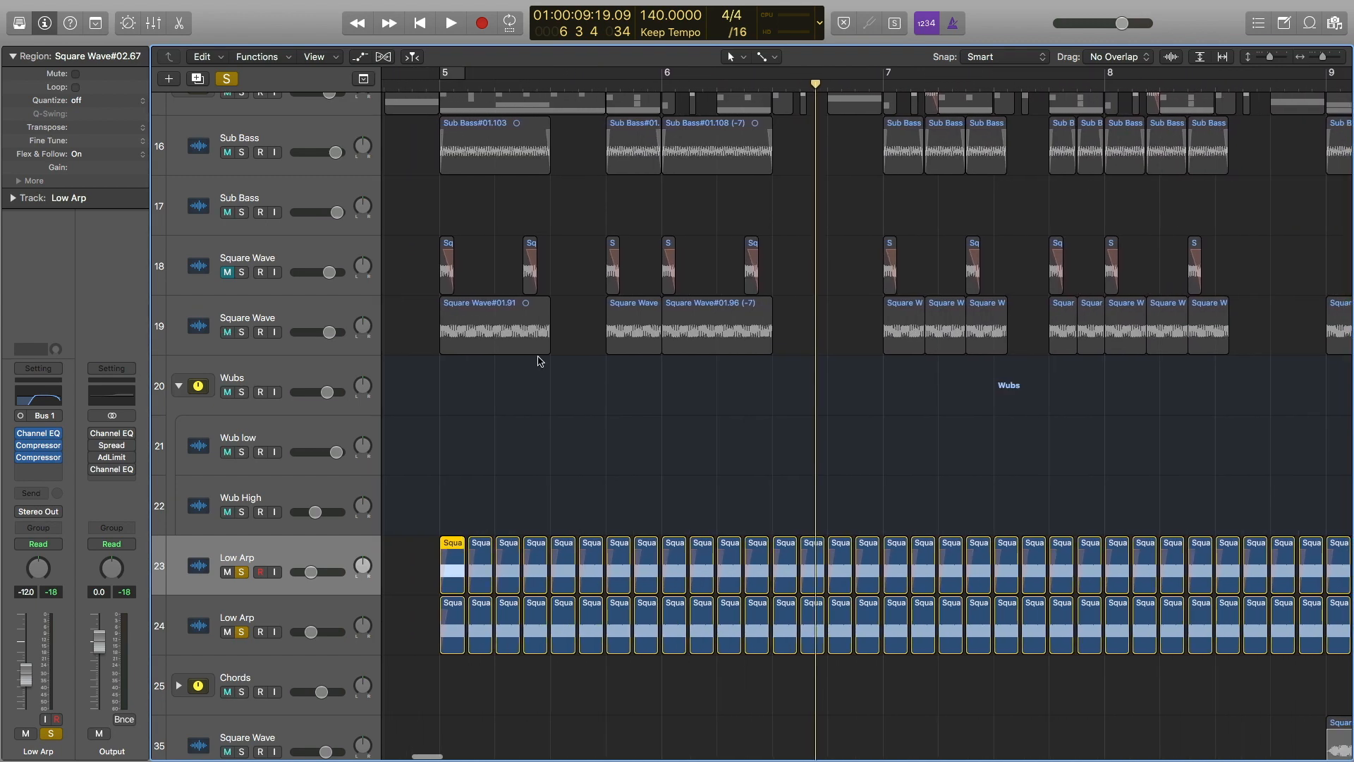
{"action": "left_click", "coordinate": [486, 548]}
{"action": "left_click", "coordinate": [517, 546]}
{"action": "left_click", "coordinate": [535, 552]}
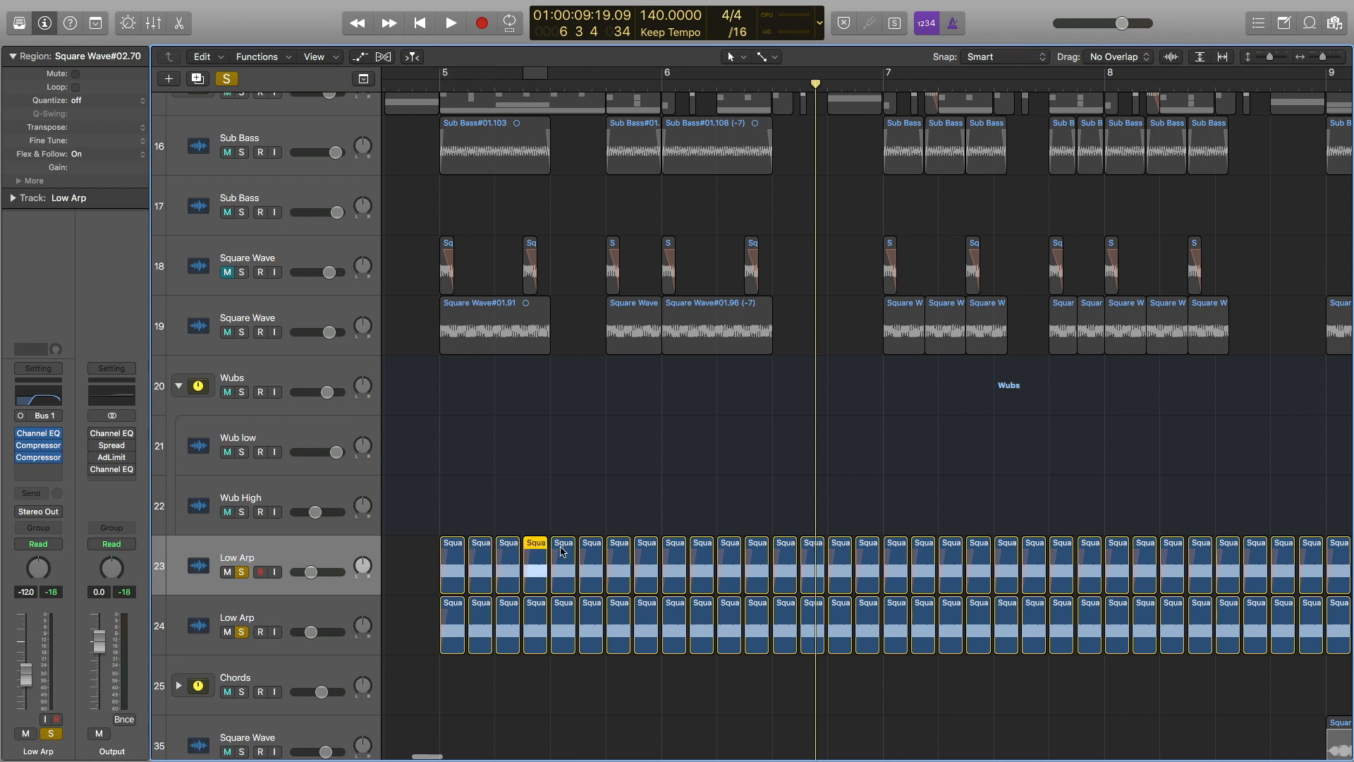
{"action": "left_click", "coordinate": [564, 550]}
{"action": "left_click", "coordinate": [591, 550]}
{"action": "left_click", "coordinate": [619, 550]}
{"action": "left_click", "coordinate": [647, 551]}
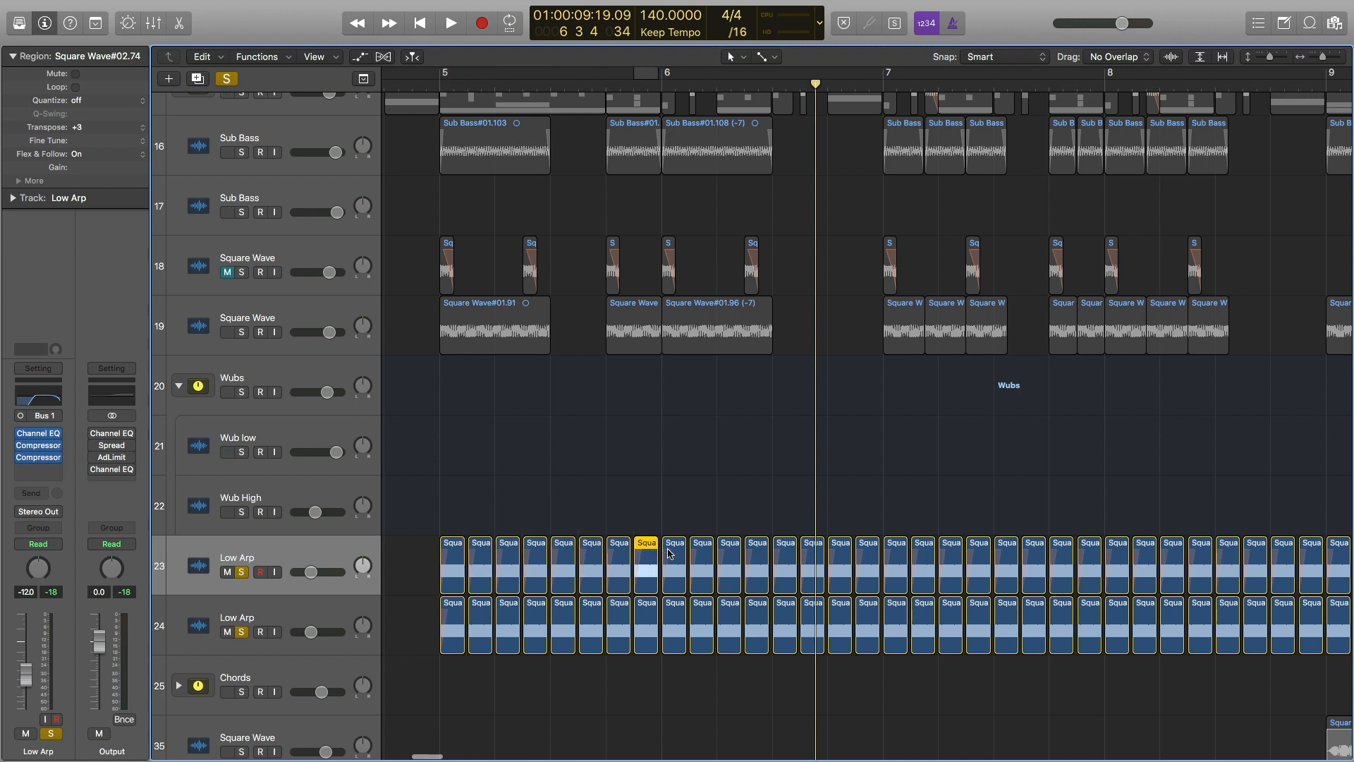
{"action": "left_click", "coordinate": [670, 554]}
Unsolo the duplicate Low Arp track and play the original Low Arp track alone from bar 5
{"action": "left_click", "coordinate": [241, 632]}
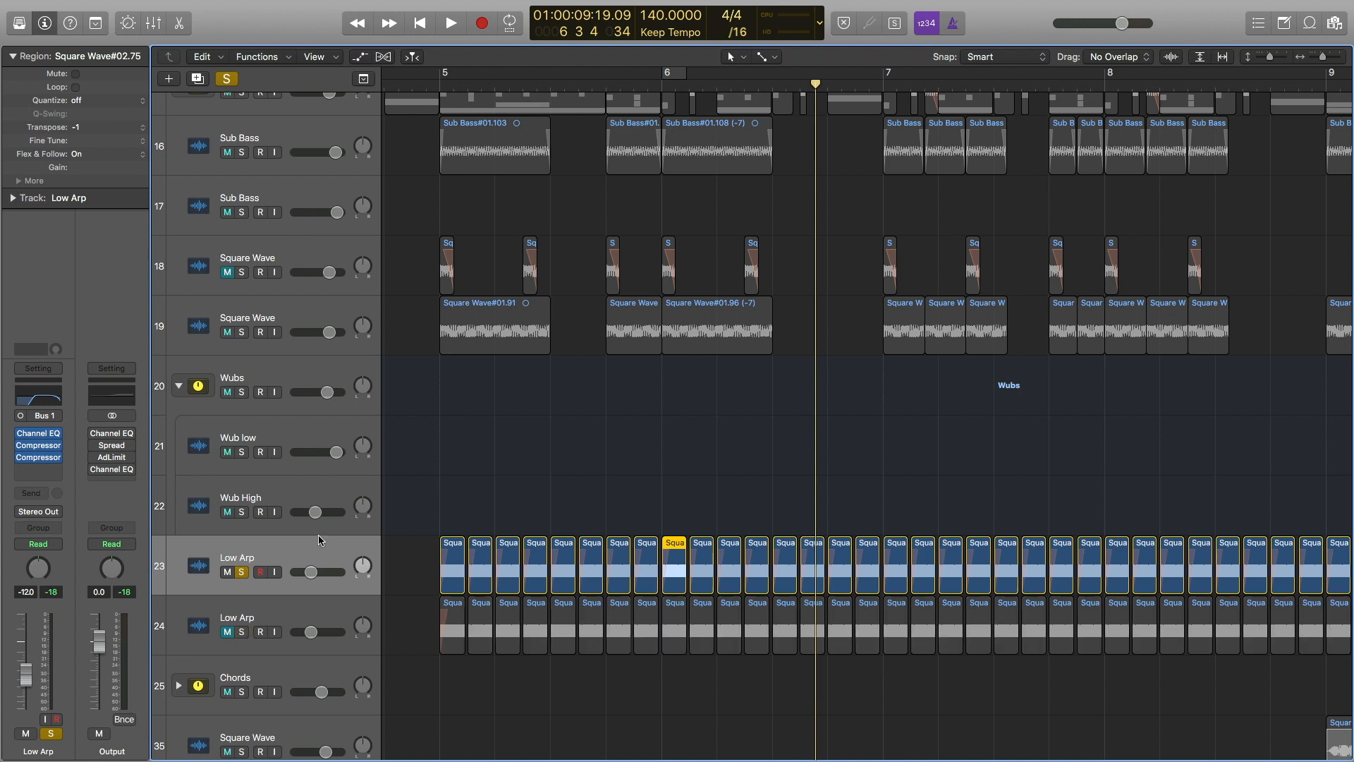
{"action": "left_click", "coordinate": [428, 86]}
{"action": "key", "text": "space"}
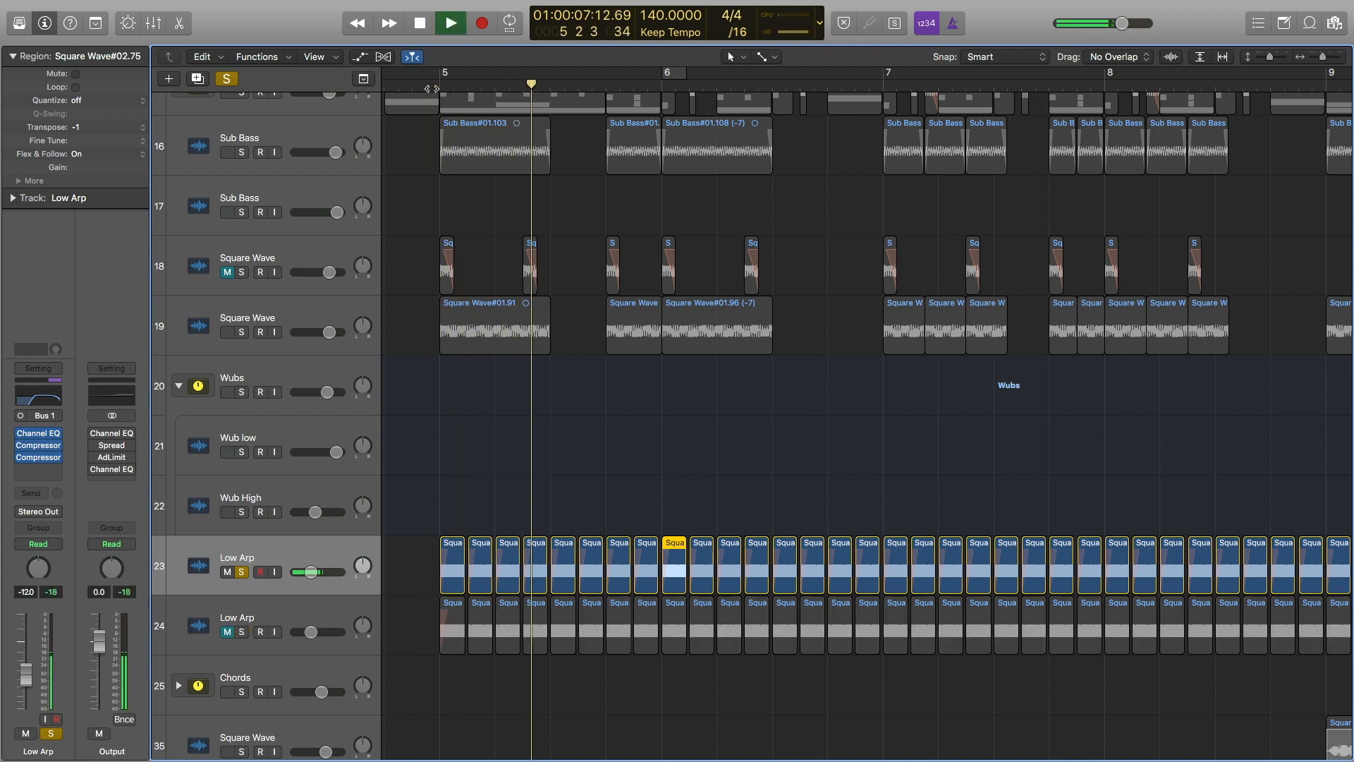
{"action": "key", "text": "space"}
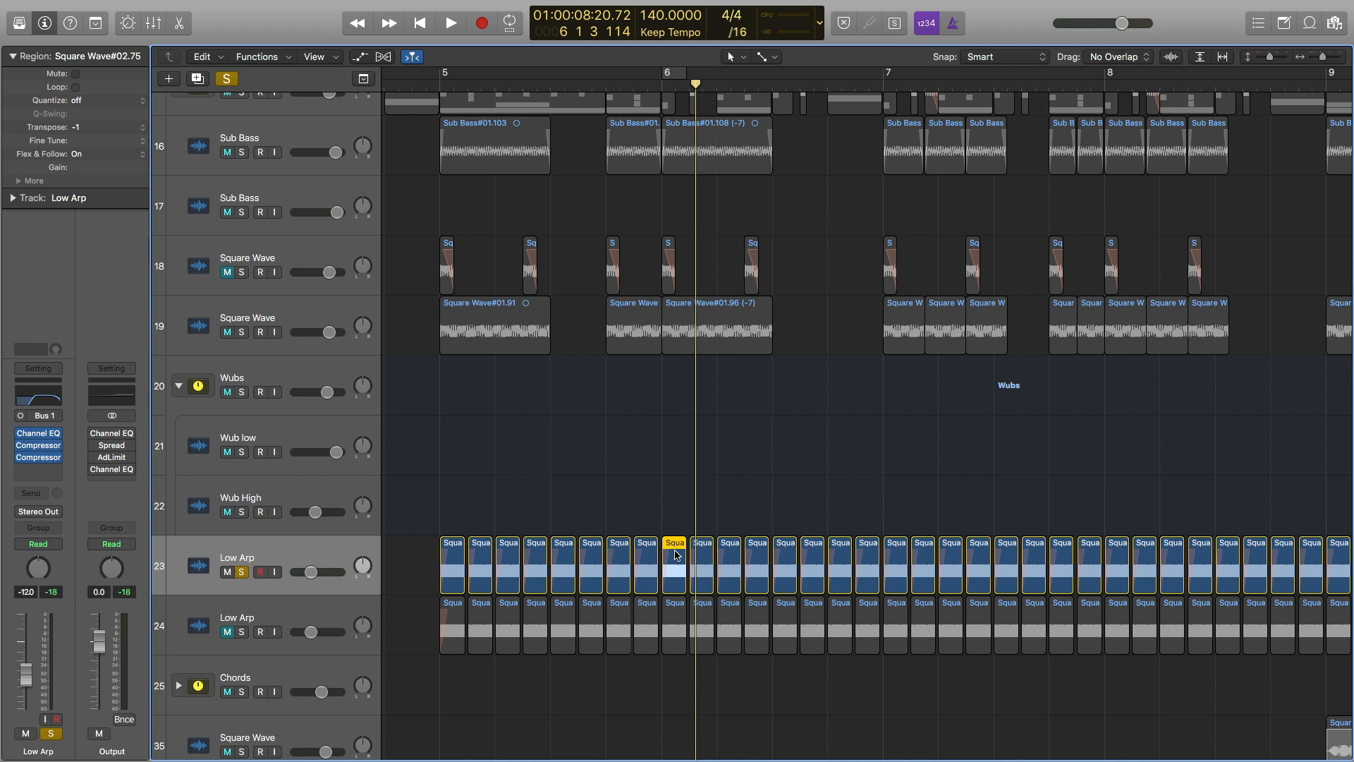
Inspect the transpose settings of the second and third Low Arp regions in bar 6
{"action": "left_click", "coordinate": [703, 559]}
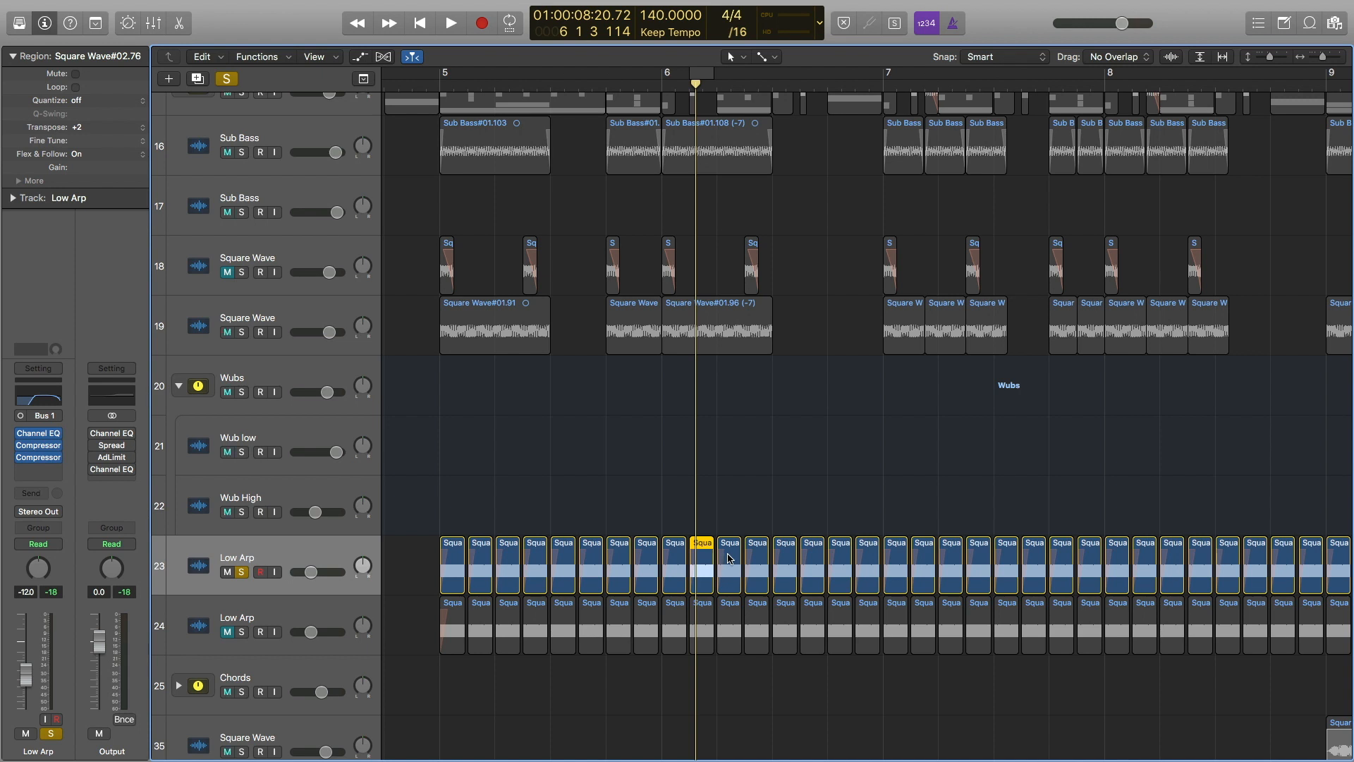
{"action": "left_click", "coordinate": [734, 558]}
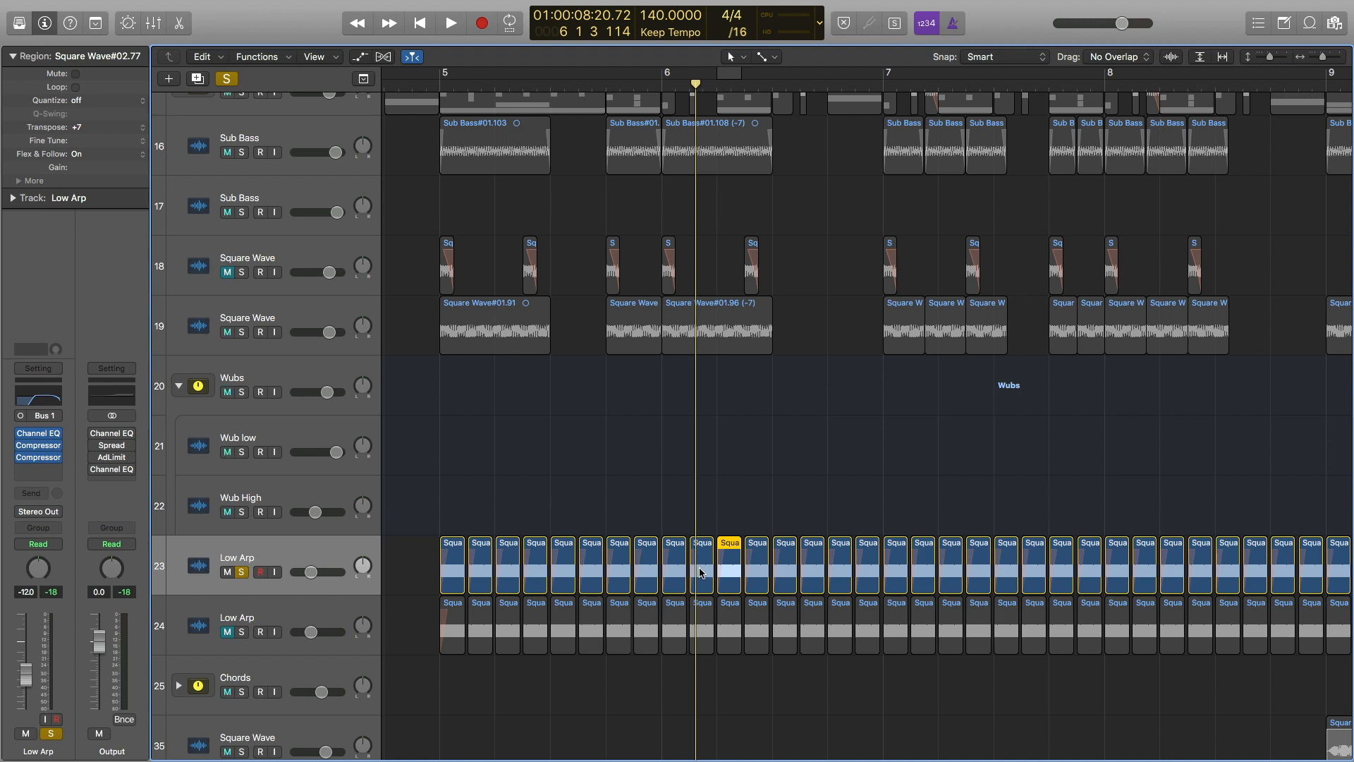
{"action": "scroll", "coordinate": [700, 566], "scroll_direction": "down", "scroll_amount": 5}
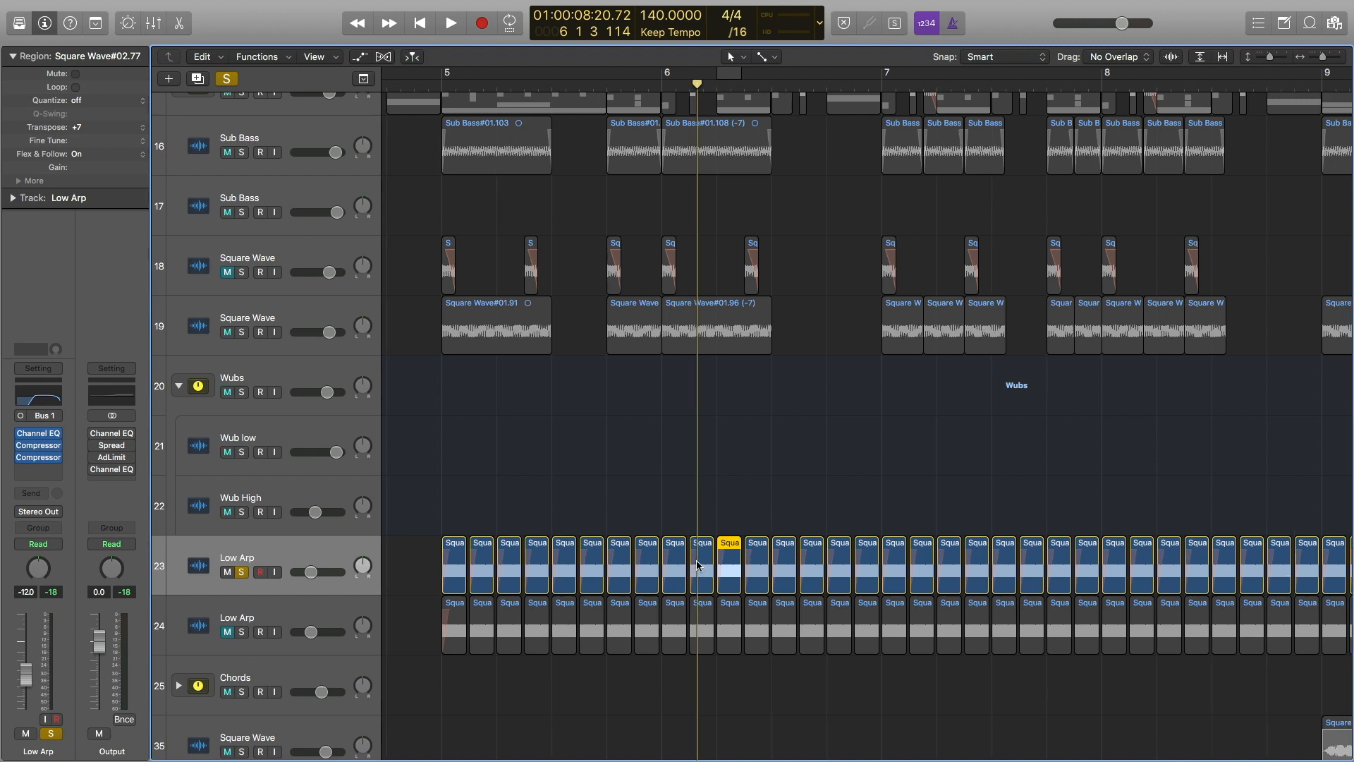
Solo the Drums stack, the first Sub Bass track and the second Square Wave track together with Low Arp
{"action": "scroll", "coordinate": [252, 550], "scroll_direction": "down", "scroll_amount": 3}
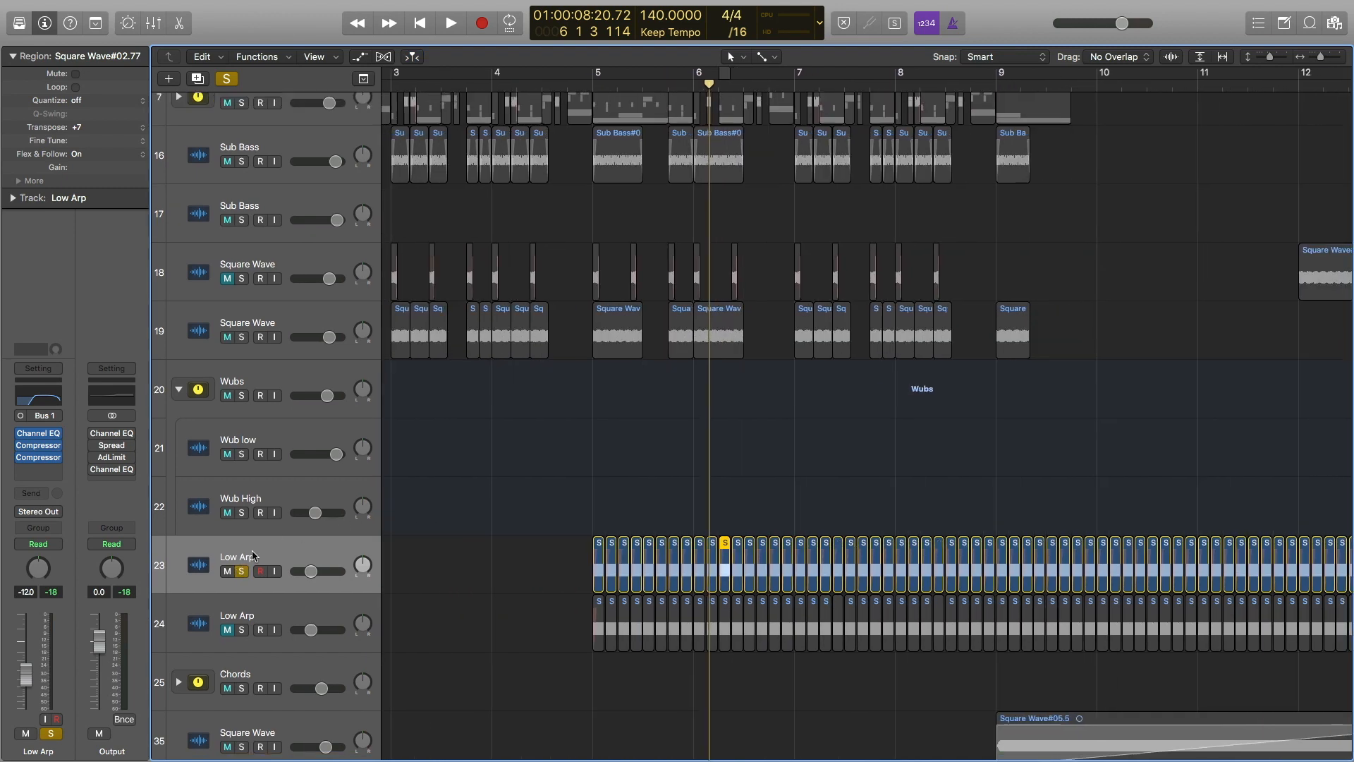
{"action": "scroll", "coordinate": [296, 519], "scroll_direction": "down", "scroll_amount": 5}
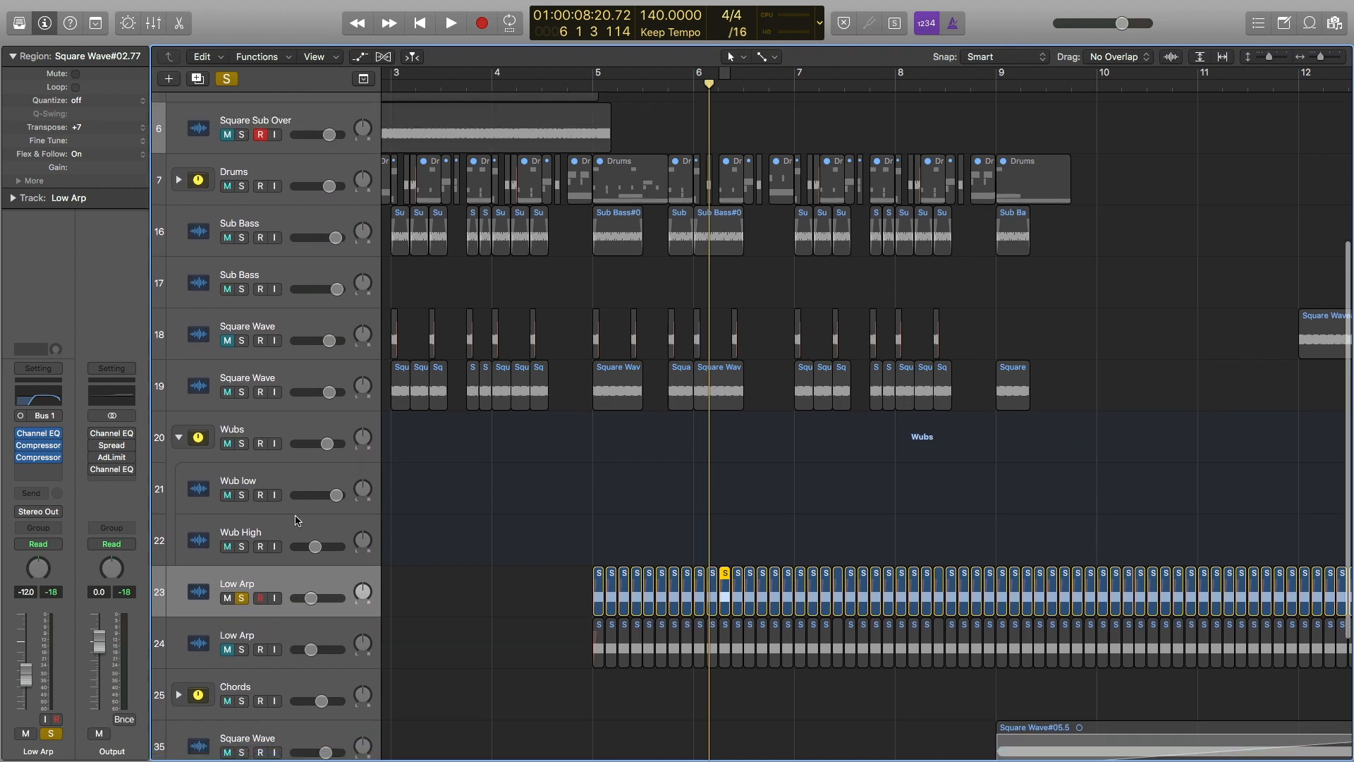
{"action": "scroll", "coordinate": [239, 270], "scroll_direction": "down", "scroll_amount": 1}
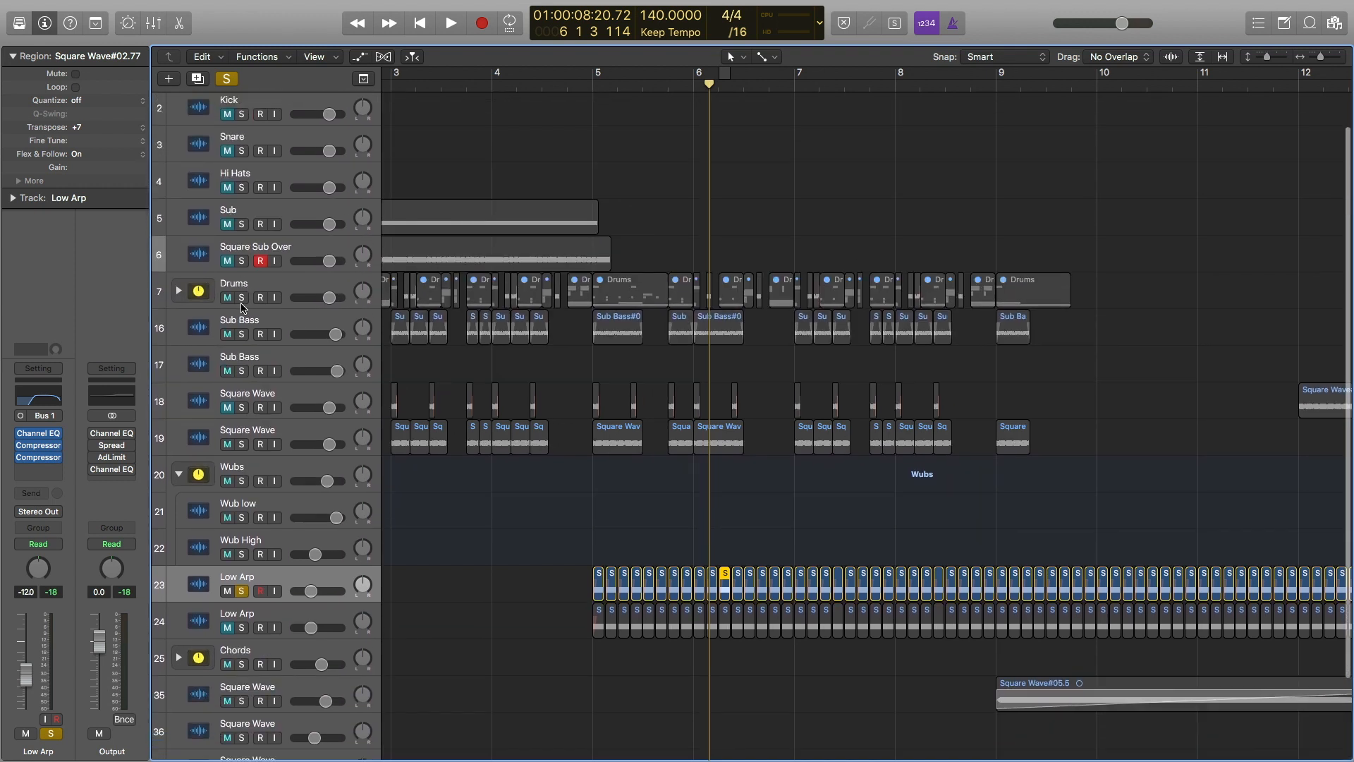
{"action": "left_click", "coordinate": [241, 298]}
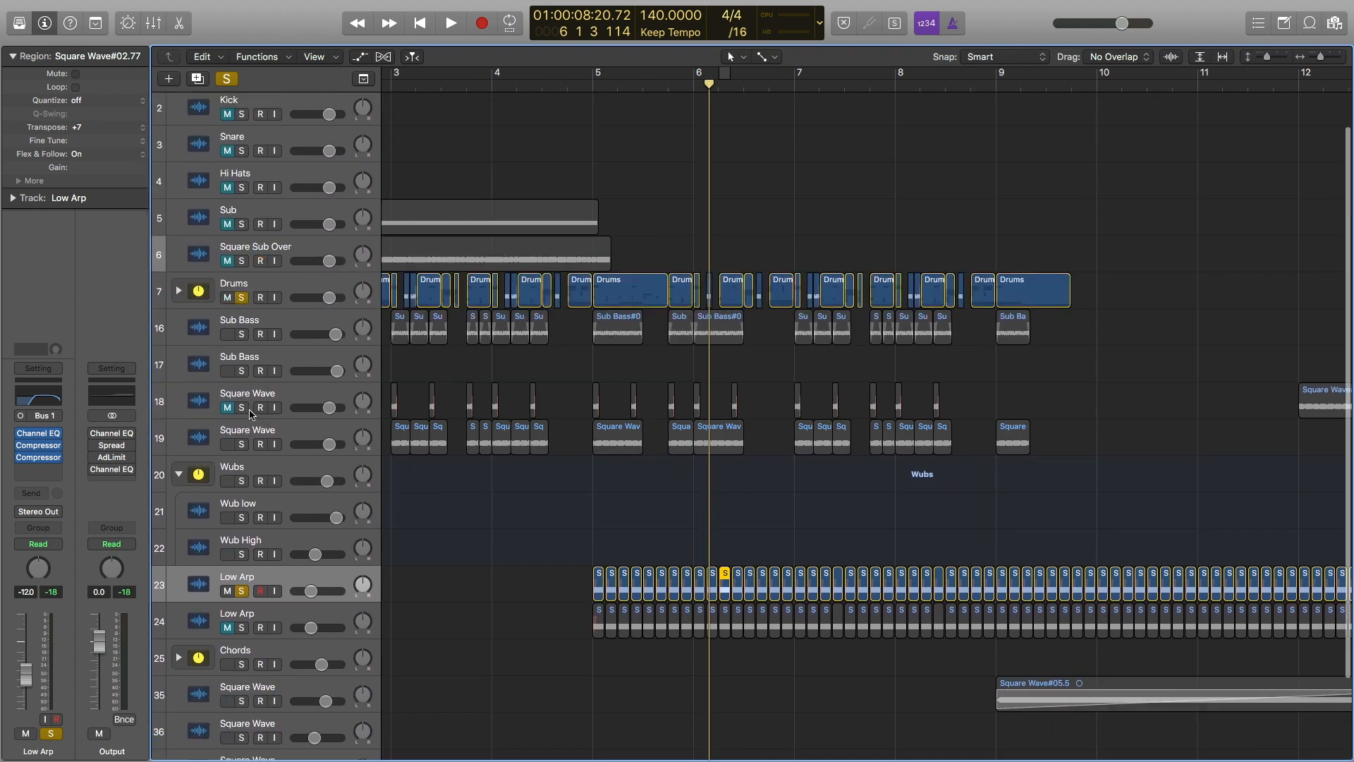
{"action": "left_click", "coordinate": [241, 333]}
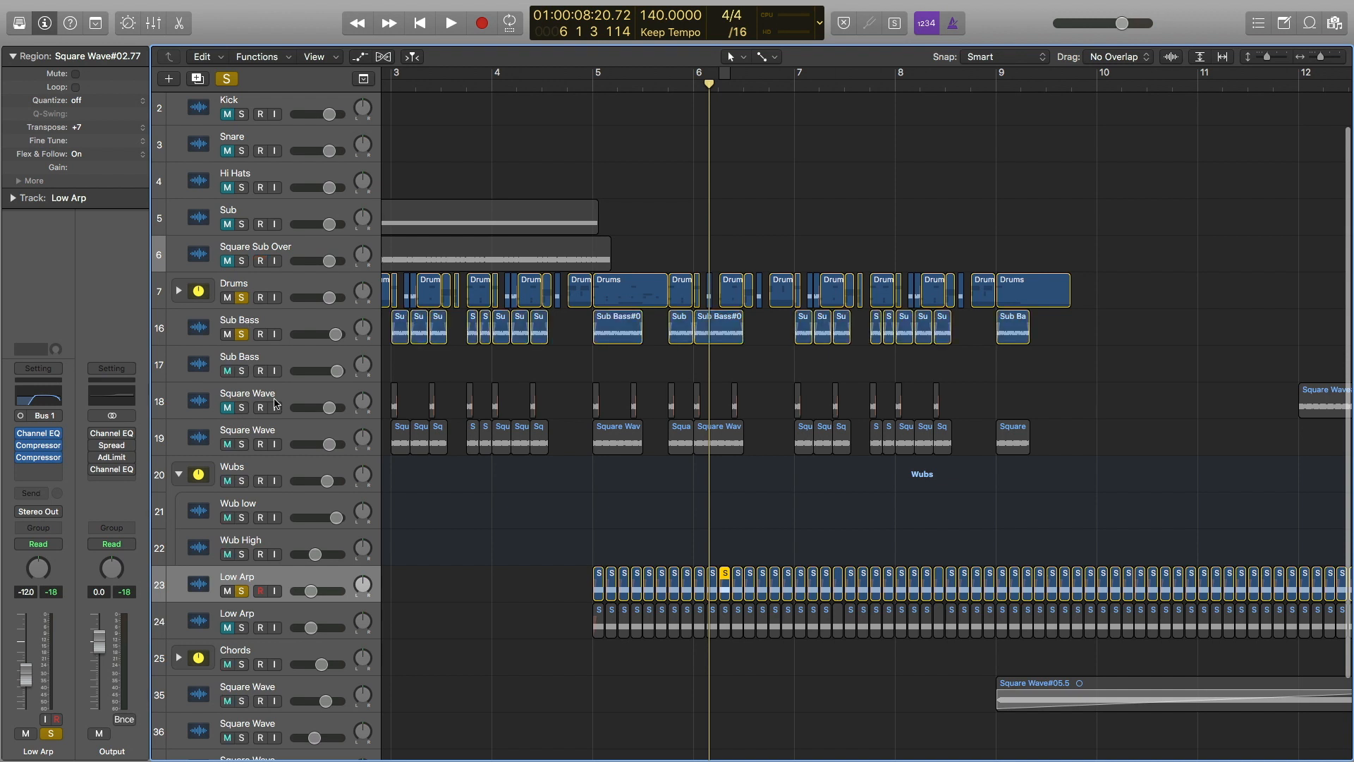
{"action": "left_click", "coordinate": [242, 444]}
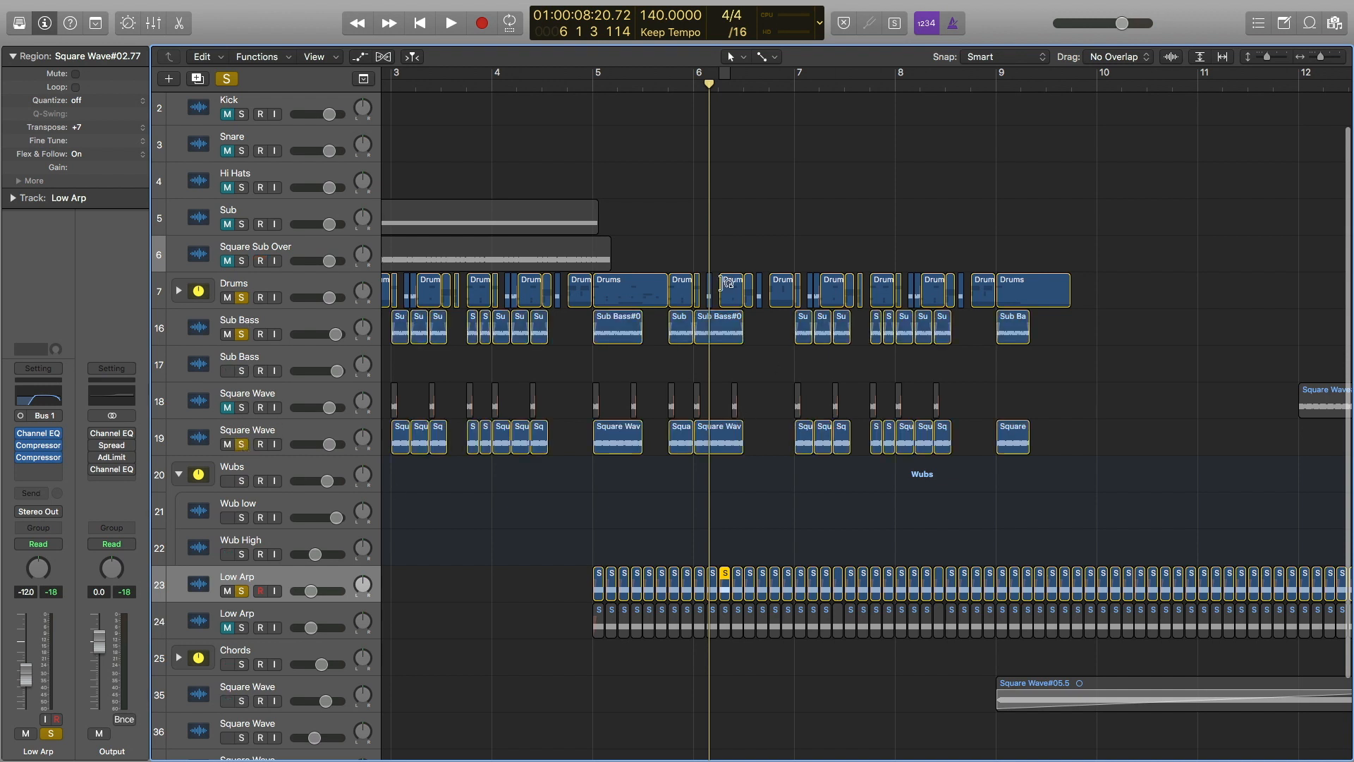
Play the soloed drums, bass, square wave and low arp from bar 5, then clear all solos
{"action": "left_click", "coordinate": [591, 86]}
{"action": "key", "text": "space"}
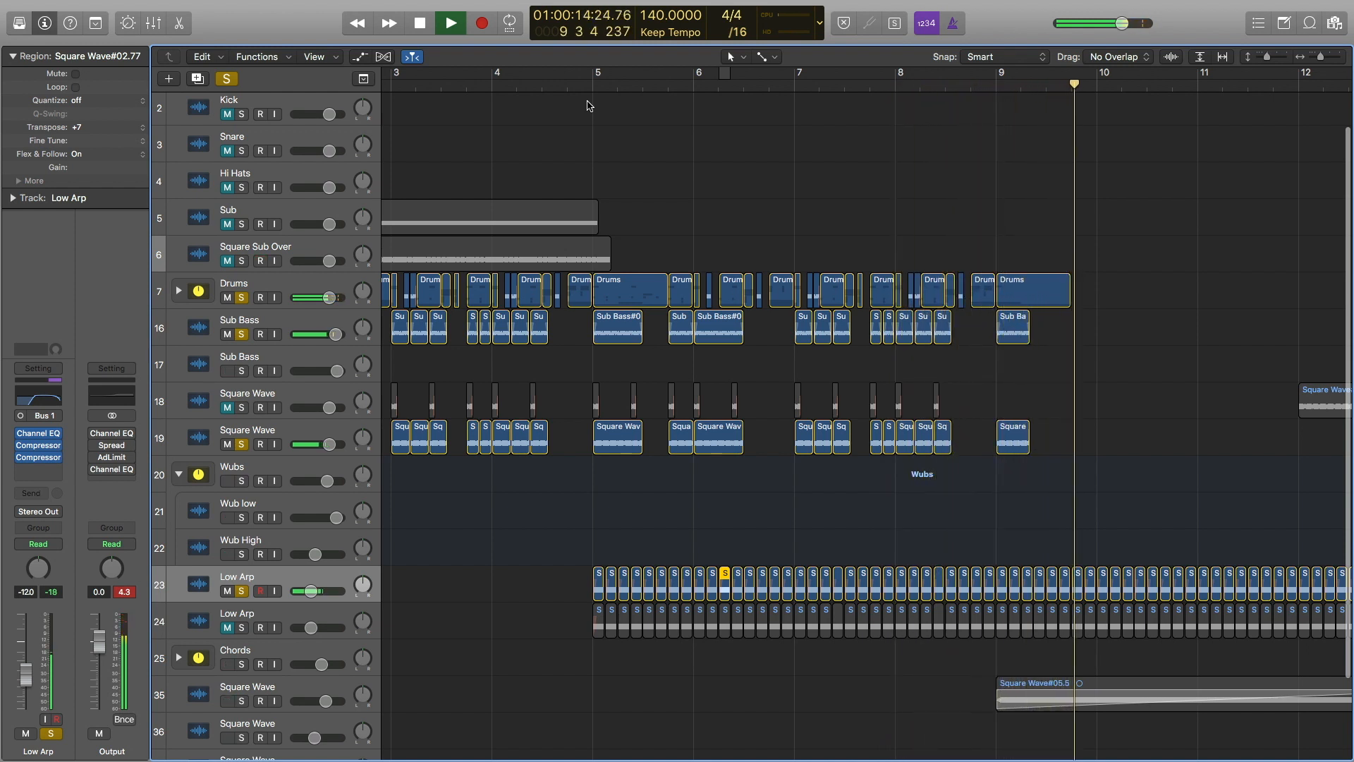
{"action": "key", "text": "space"}
{"action": "left_click", "coordinate": [226, 80]}
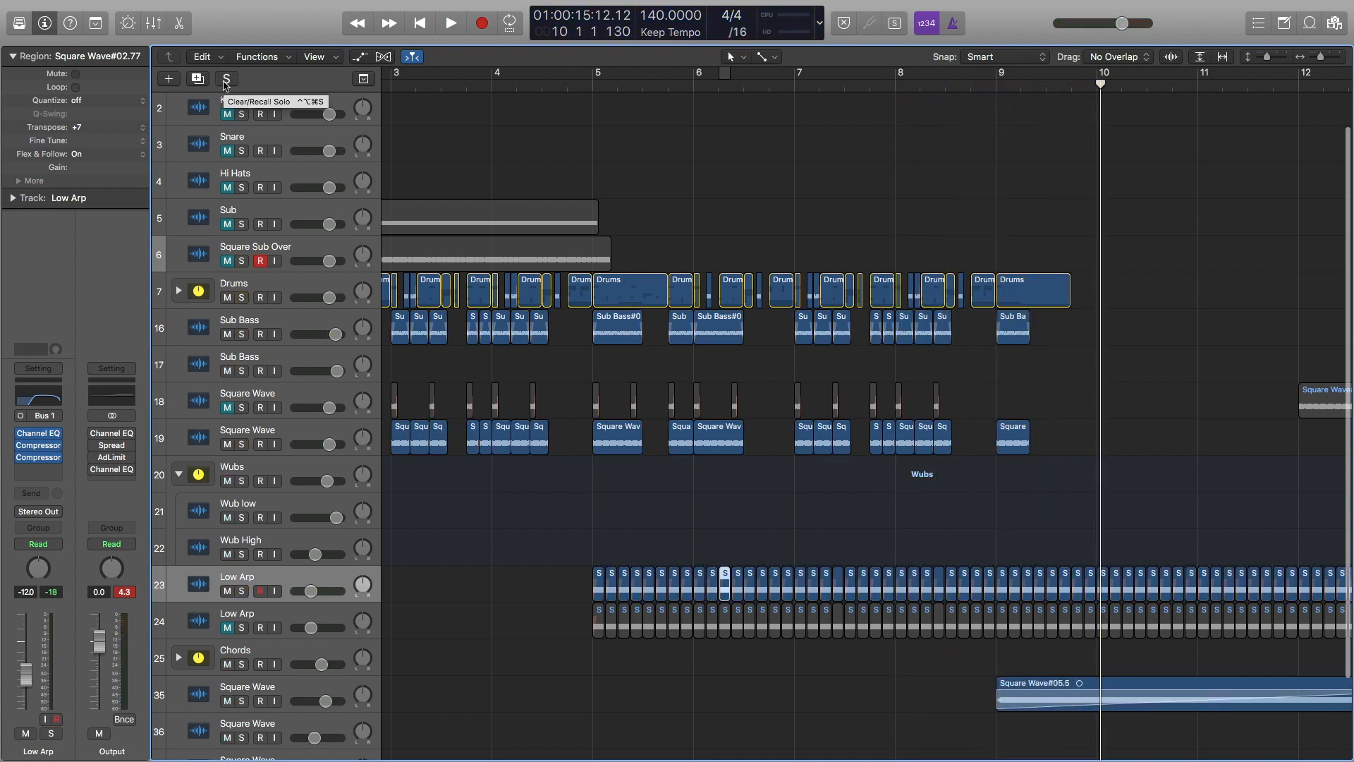
Solo the Square Wave track holding the long faded region from bar 9 to 17 and play it from bar 9
{"action": "scroll", "coordinate": [649, 160], "scroll_direction": "down", "scroll_amount": 2}
{"action": "scroll", "coordinate": [621, 507], "scroll_direction": "down", "scroll_amount": 3}
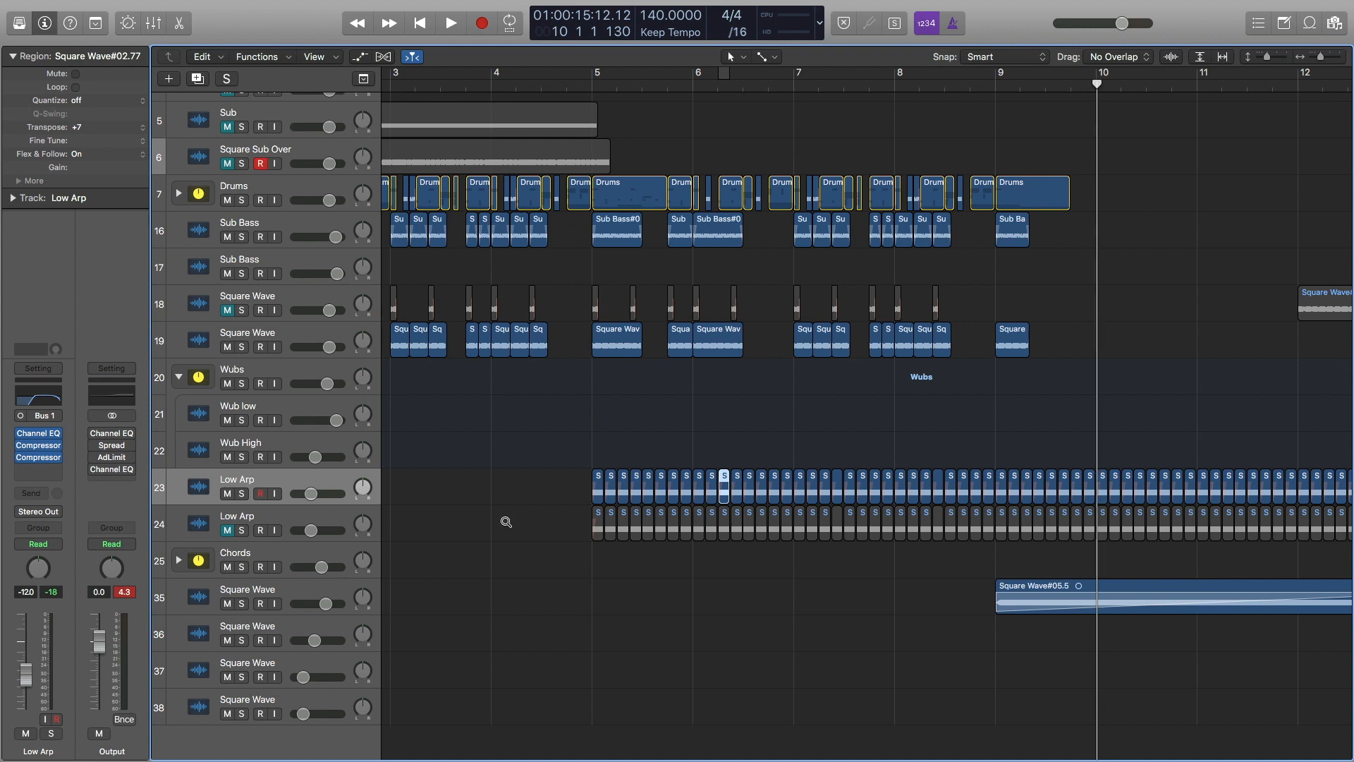
{"action": "scroll", "coordinate": [506, 524], "scroll_direction": "down", "scroll_amount": 5}
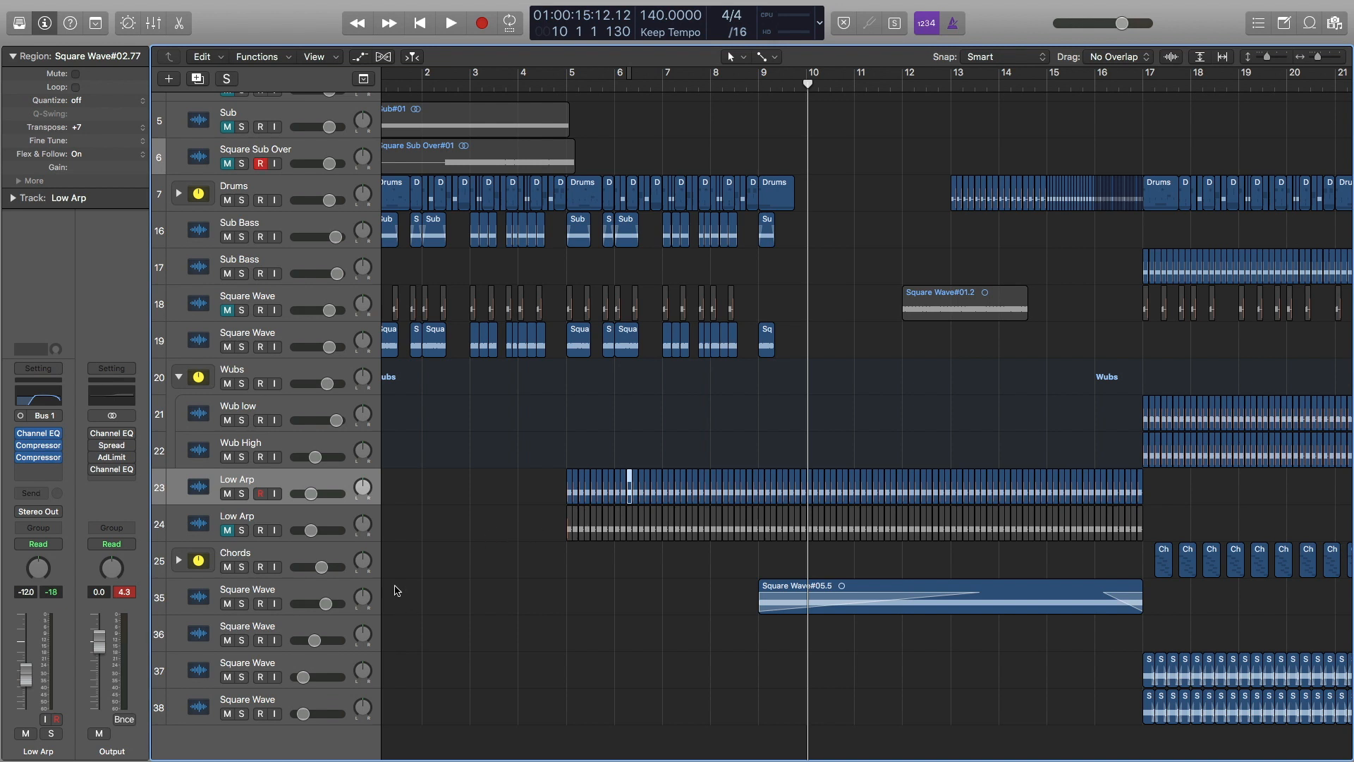
{"action": "left_click", "coordinate": [241, 604]}
{"action": "left_click", "coordinate": [974, 590]}
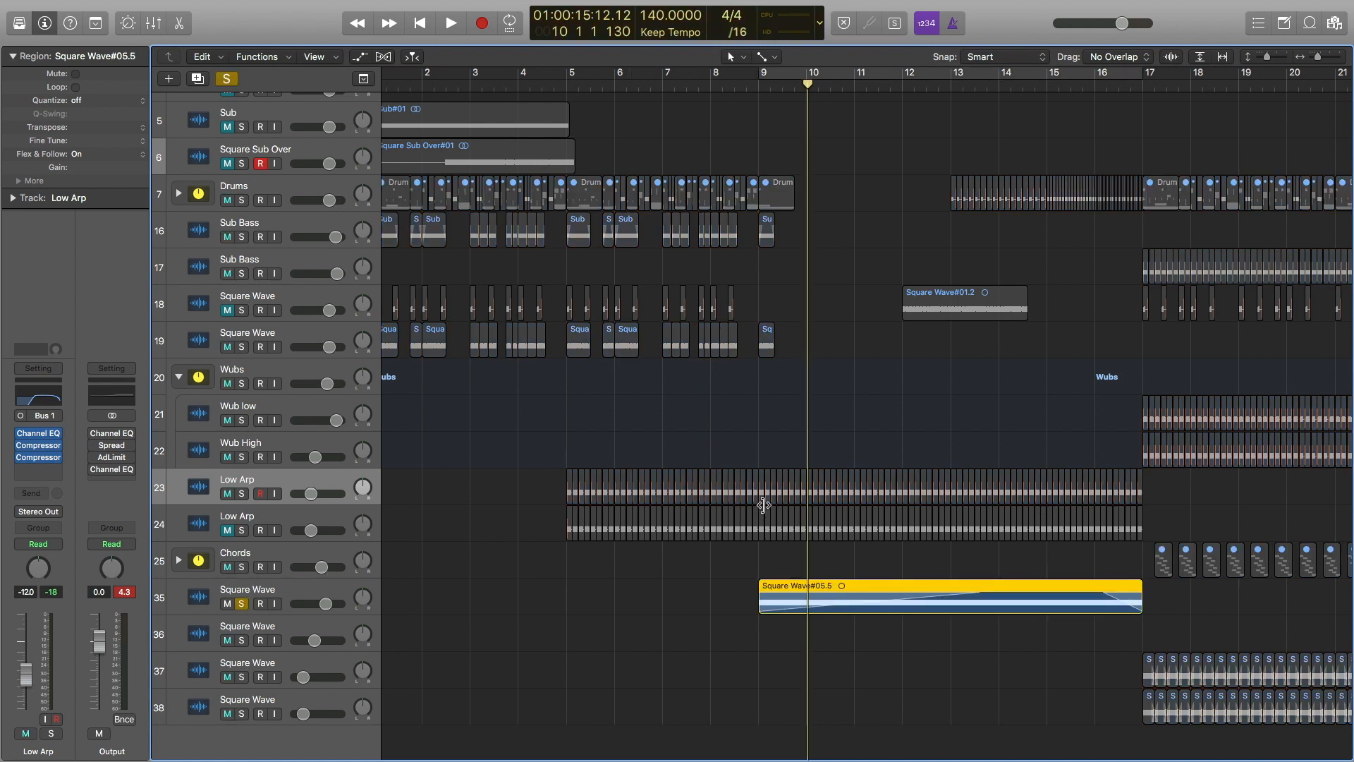
{"action": "left_click_drag", "start_coordinate": [808, 83], "coordinate": [764, 84]}
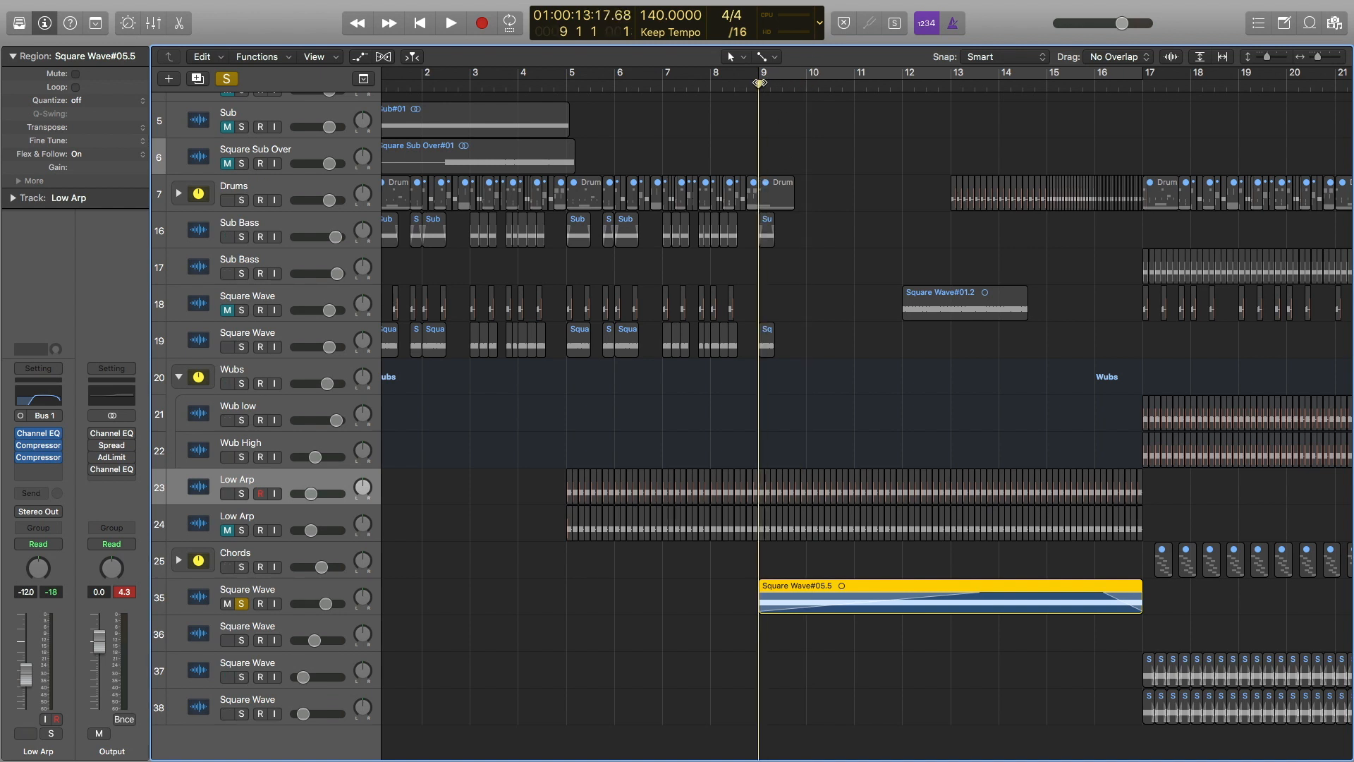
{"action": "key", "text": "space"}
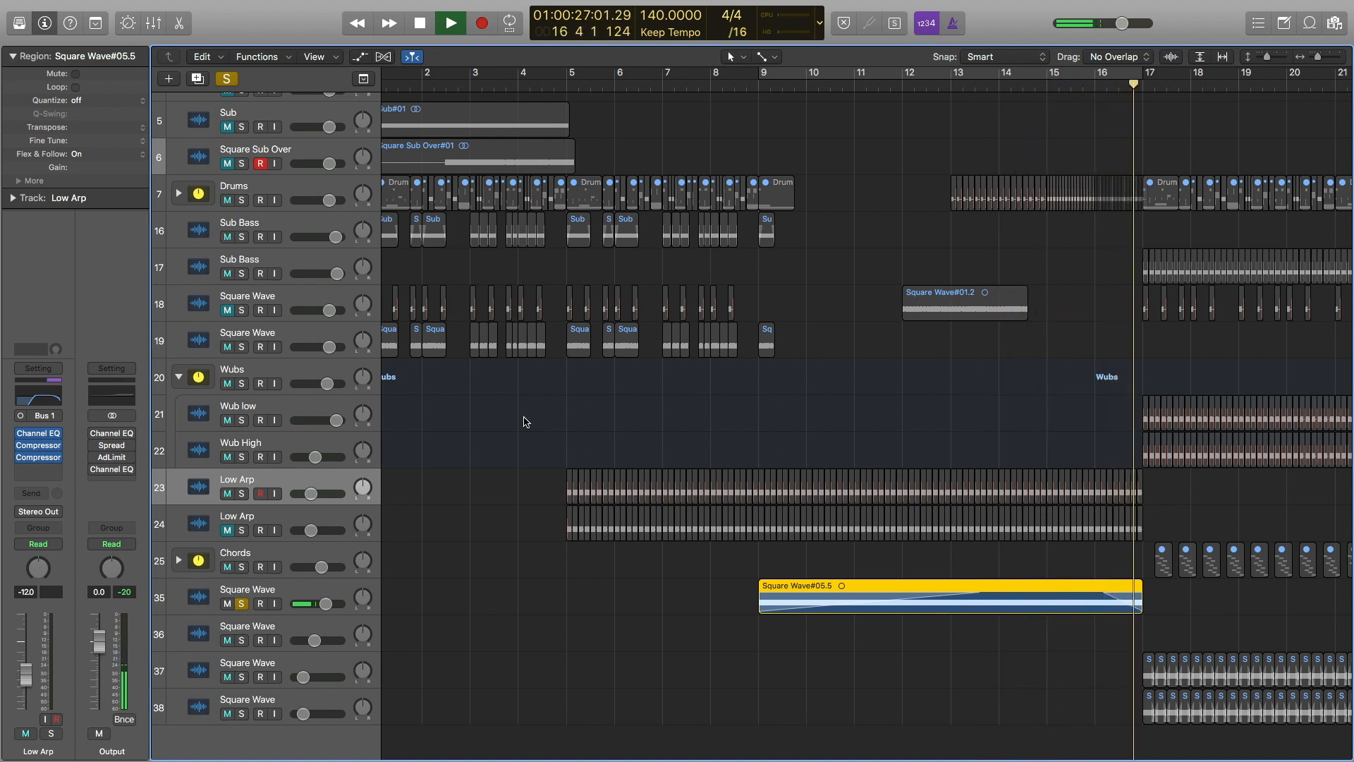
{"action": "key", "text": "space"}
Mark the long region's span from bar 9 to bar 17 with the cycle range and playhead, then turn the cycle off
{"action": "scroll", "coordinate": [634, 268], "scroll_direction": "up", "scroll_amount": 1}
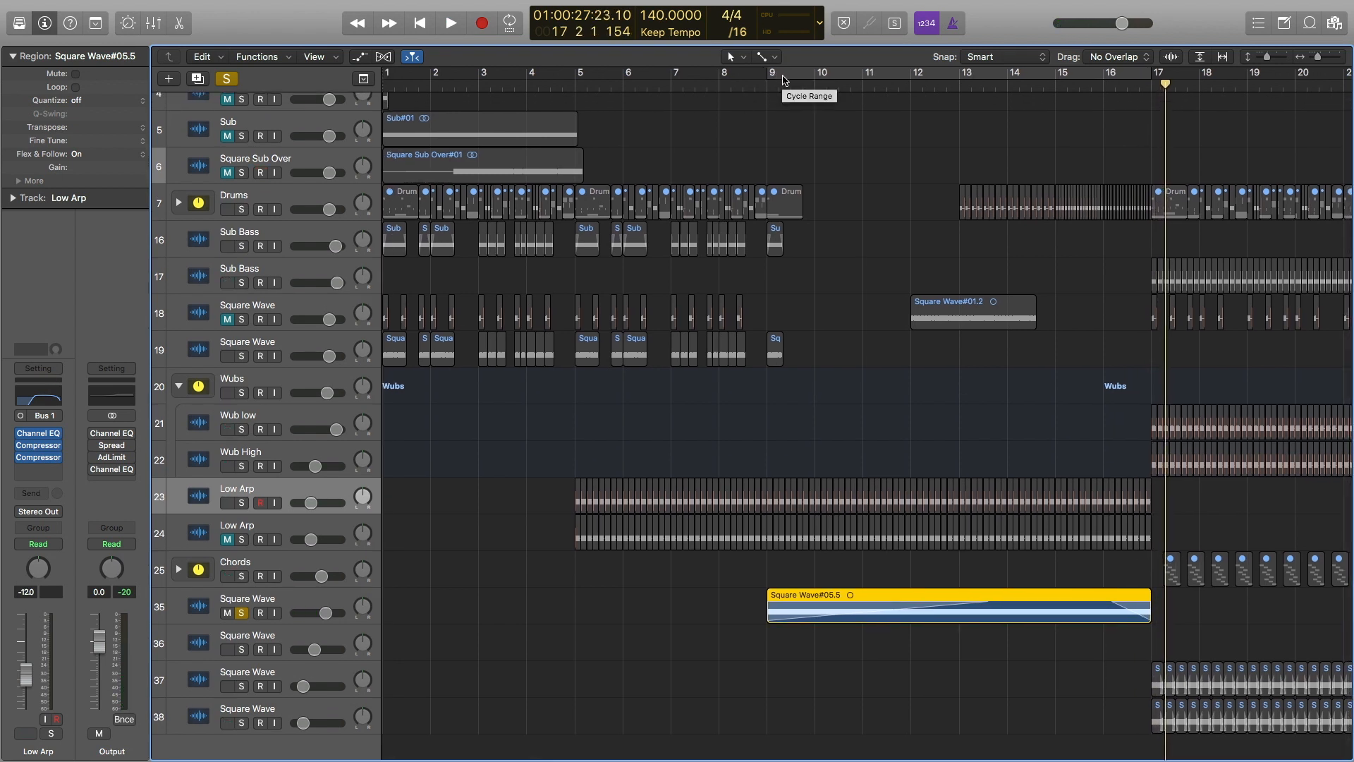
{"action": "left_click", "coordinate": [776, 79]}
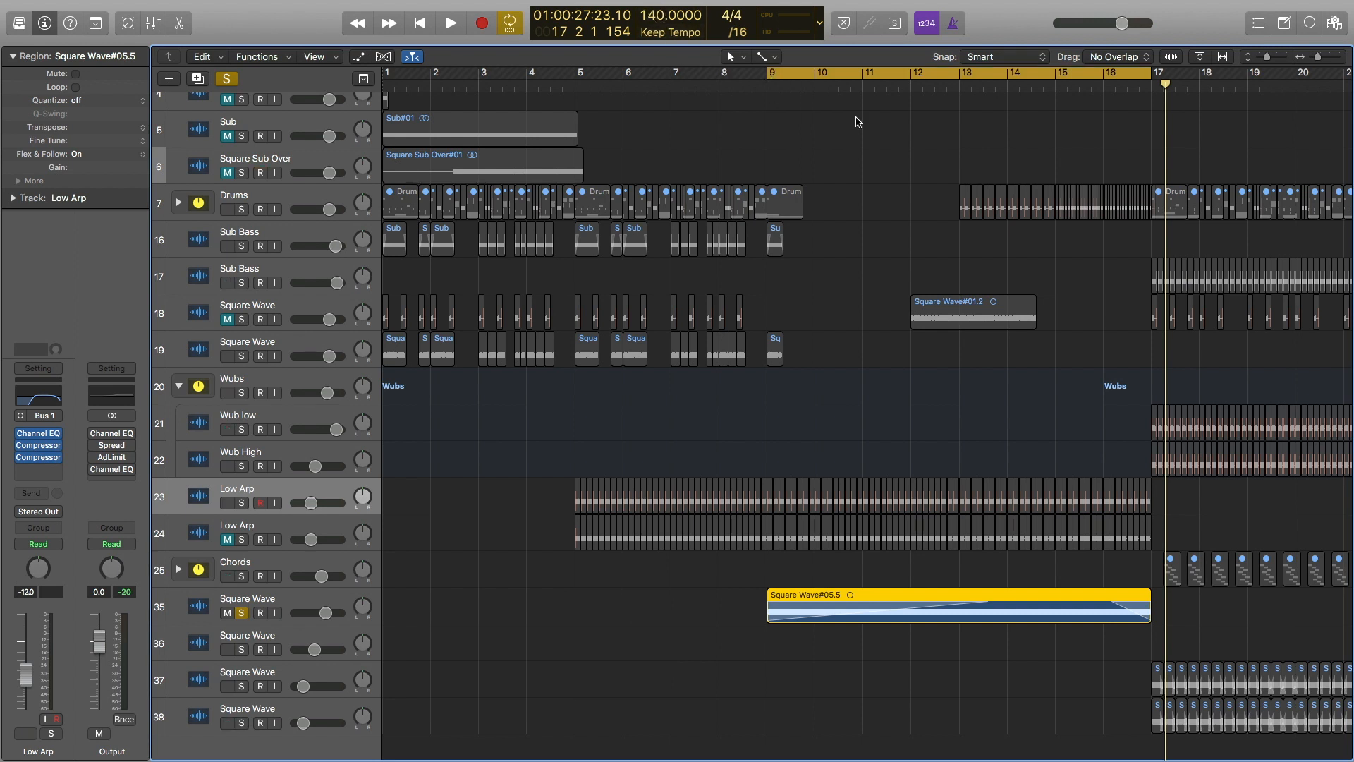
{"action": "left_click_drag", "start_coordinate": [1168, 83], "coordinate": [769, 85]}
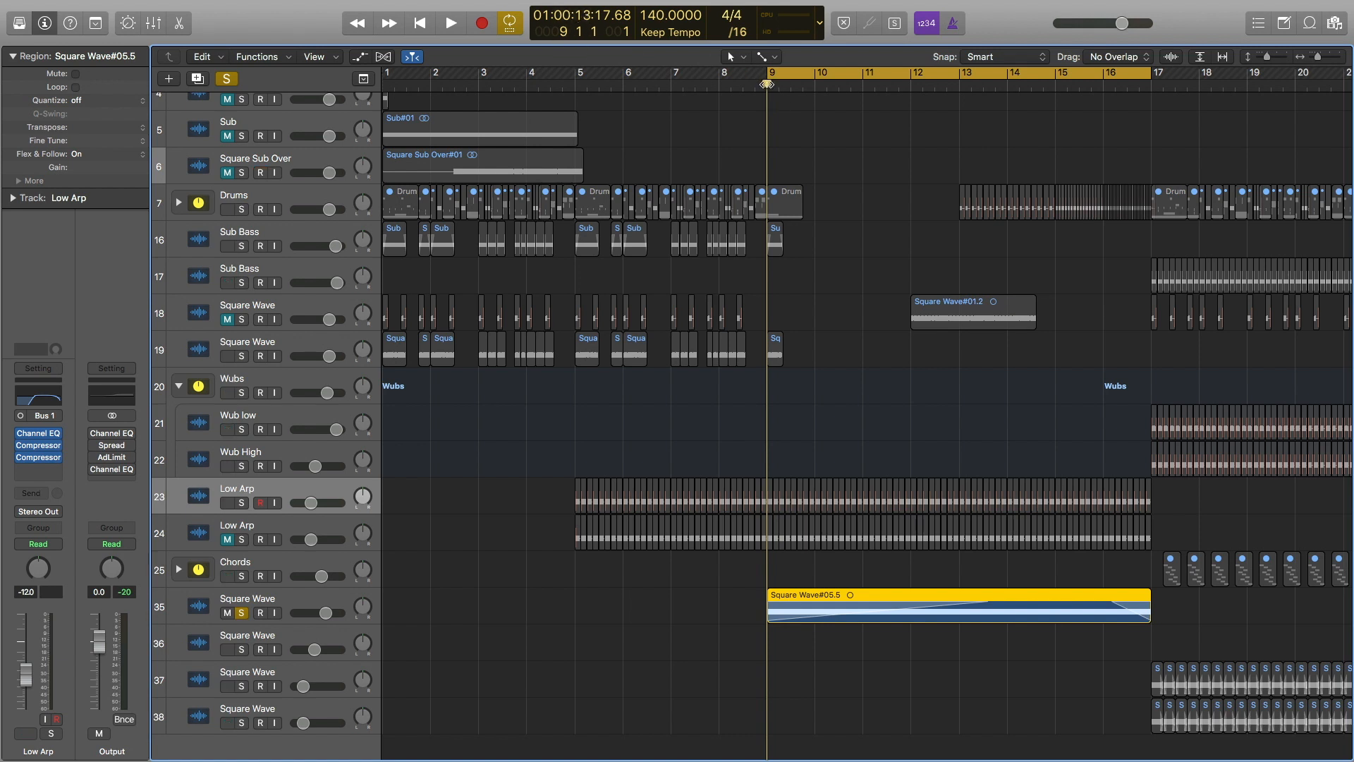
{"action": "left_click_drag", "start_coordinate": [767, 84], "coordinate": [1146, 86]}
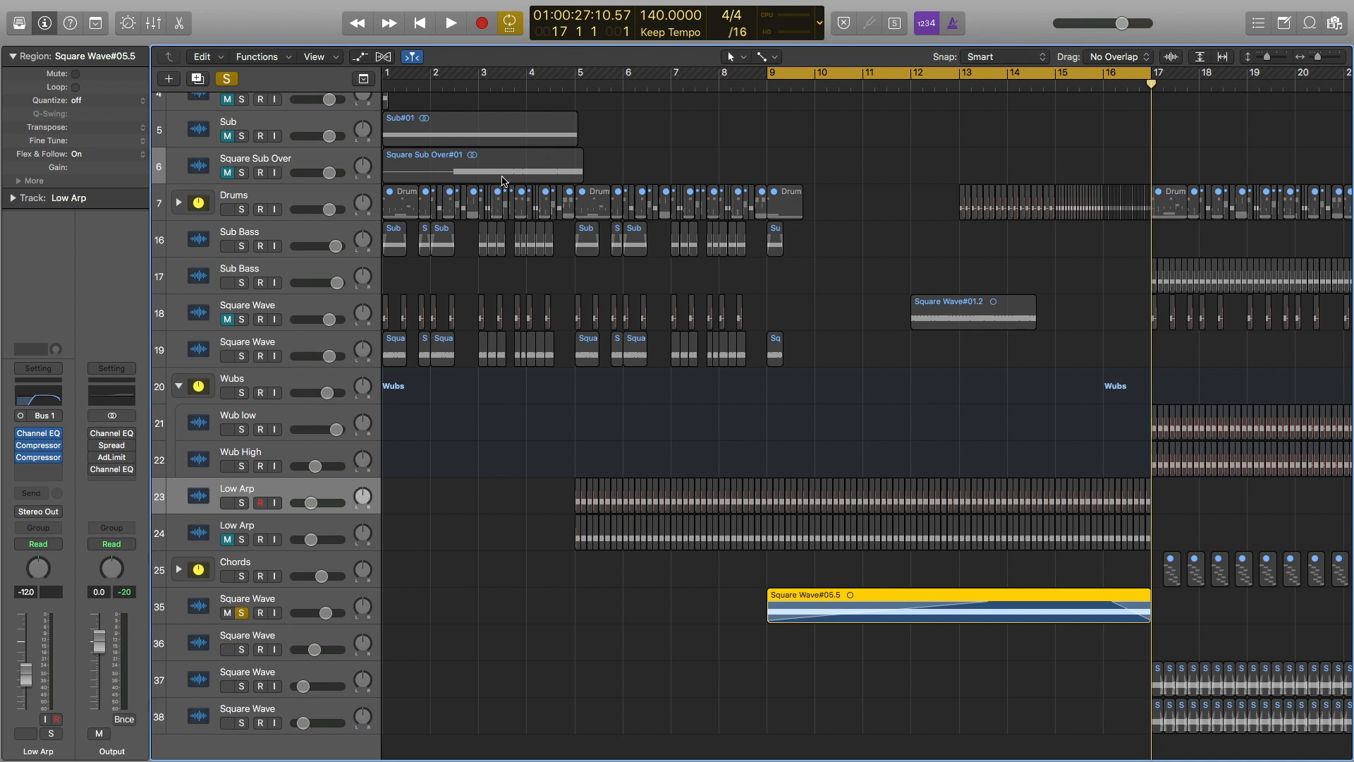
{"action": "scroll", "coordinate": [505, 180], "scroll_direction": "up", "scroll_amount": 3}
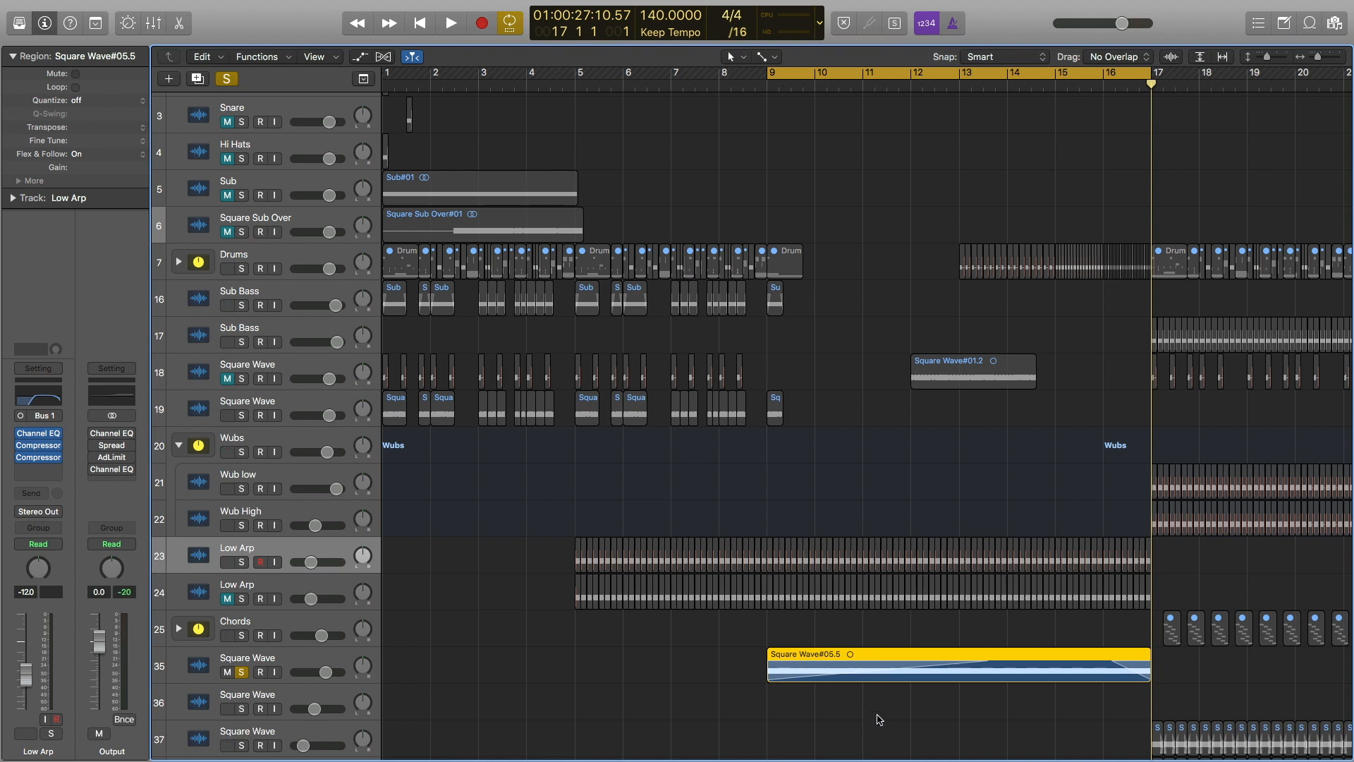
{"action": "left_click", "coordinate": [795, 78]}
Create a new track with duplicate settings of Square Sub Over and name it Square riser
{"action": "scroll", "coordinate": [580, 196], "scroll_direction": "up", "scroll_amount": 2}
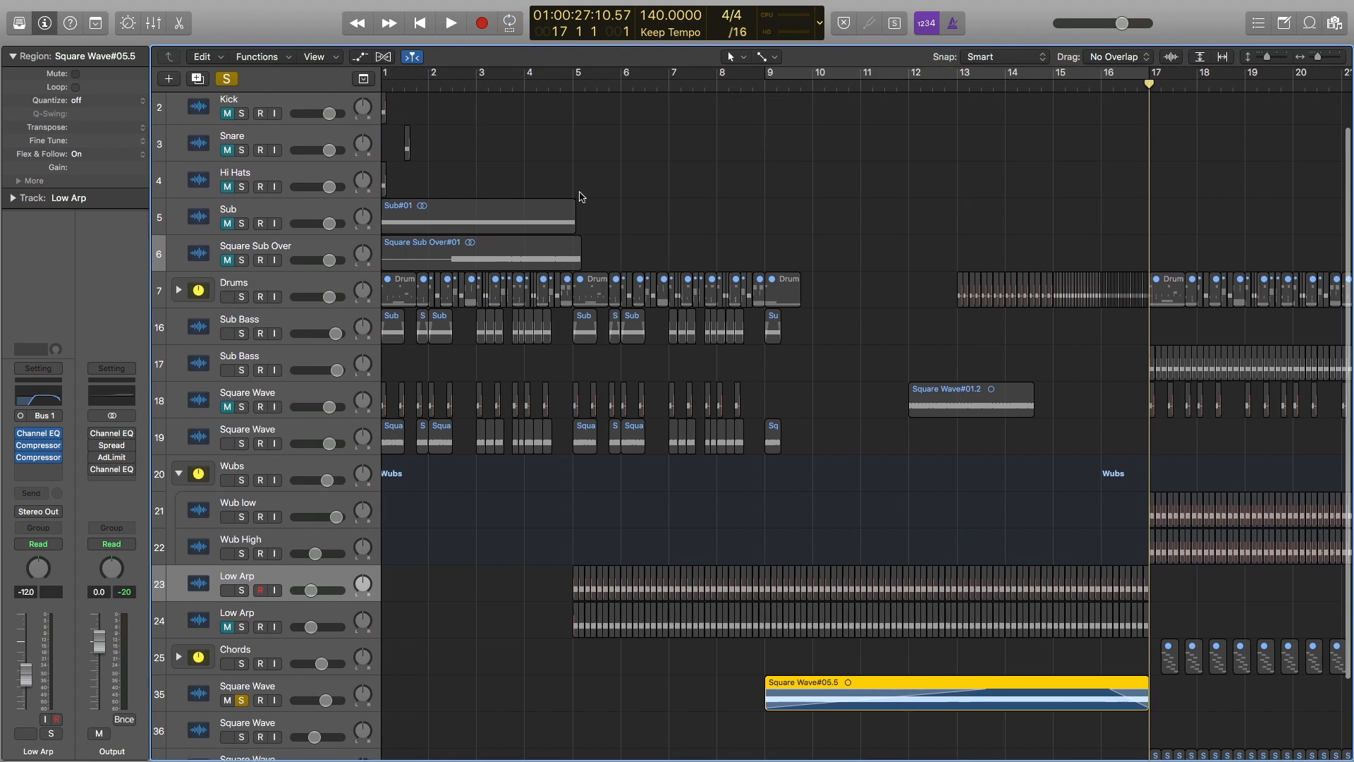
{"action": "scroll", "coordinate": [580, 196], "scroll_direction": "up", "scroll_amount": 1}
{"action": "left_click", "coordinate": [279, 105]}
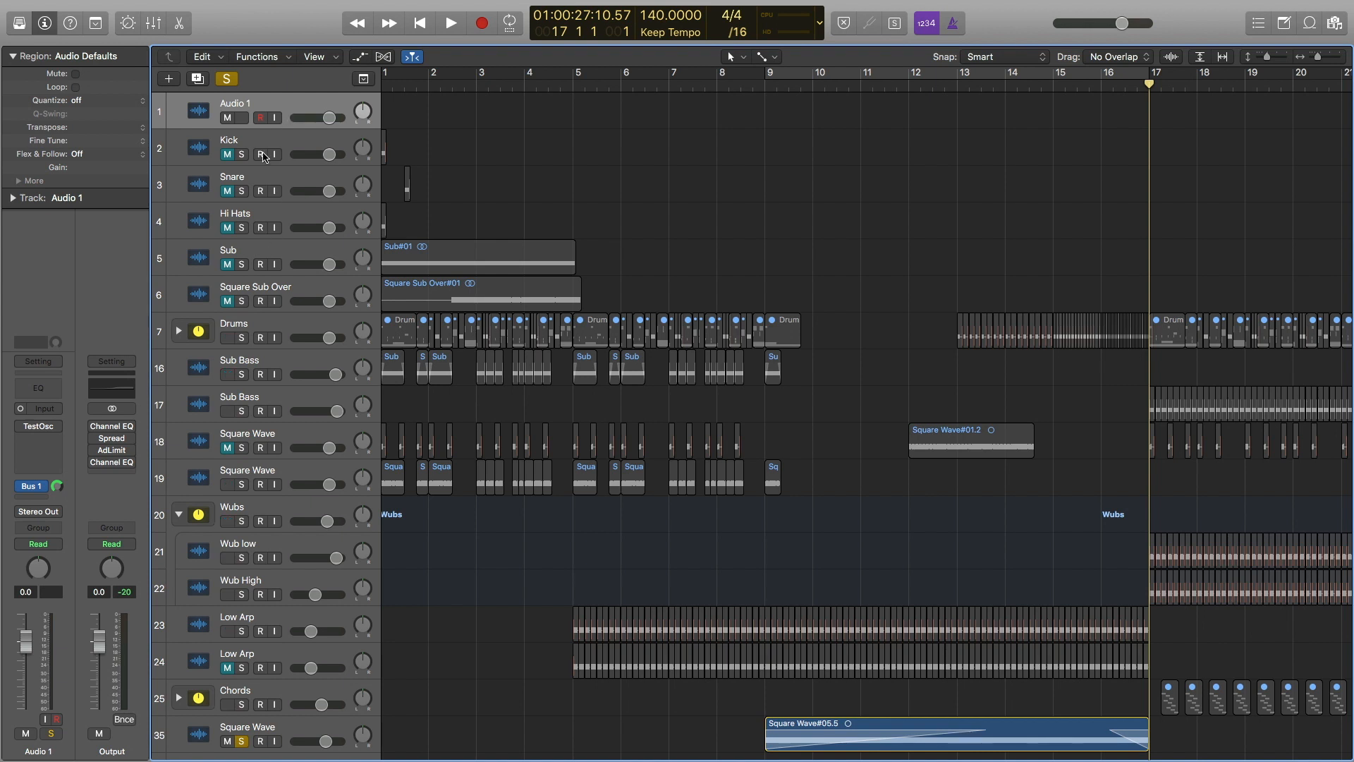
{"action": "left_click", "coordinate": [293, 291]}
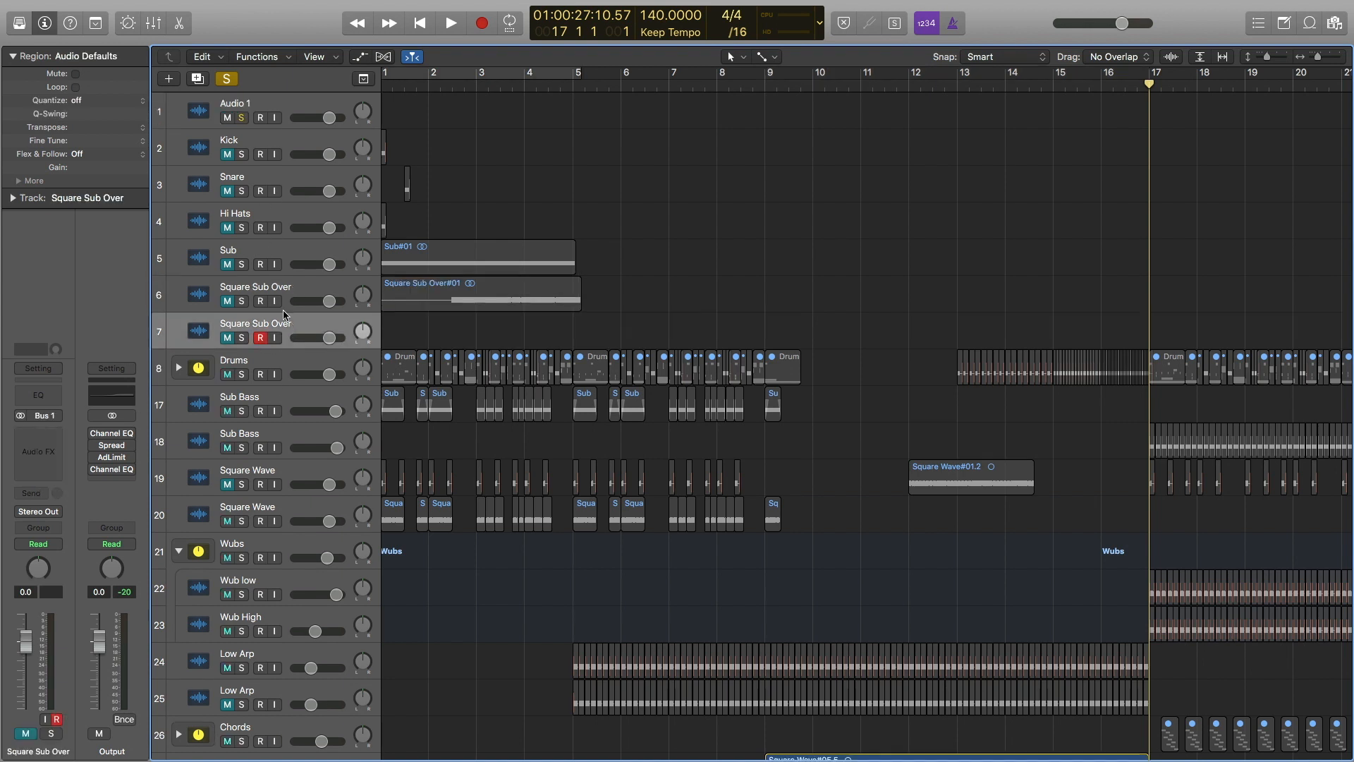
{"action": "key", "text": "super+d"}
{"action": "double_click", "coordinate": [263, 321]}
{"action": "type", "text": "Square"}
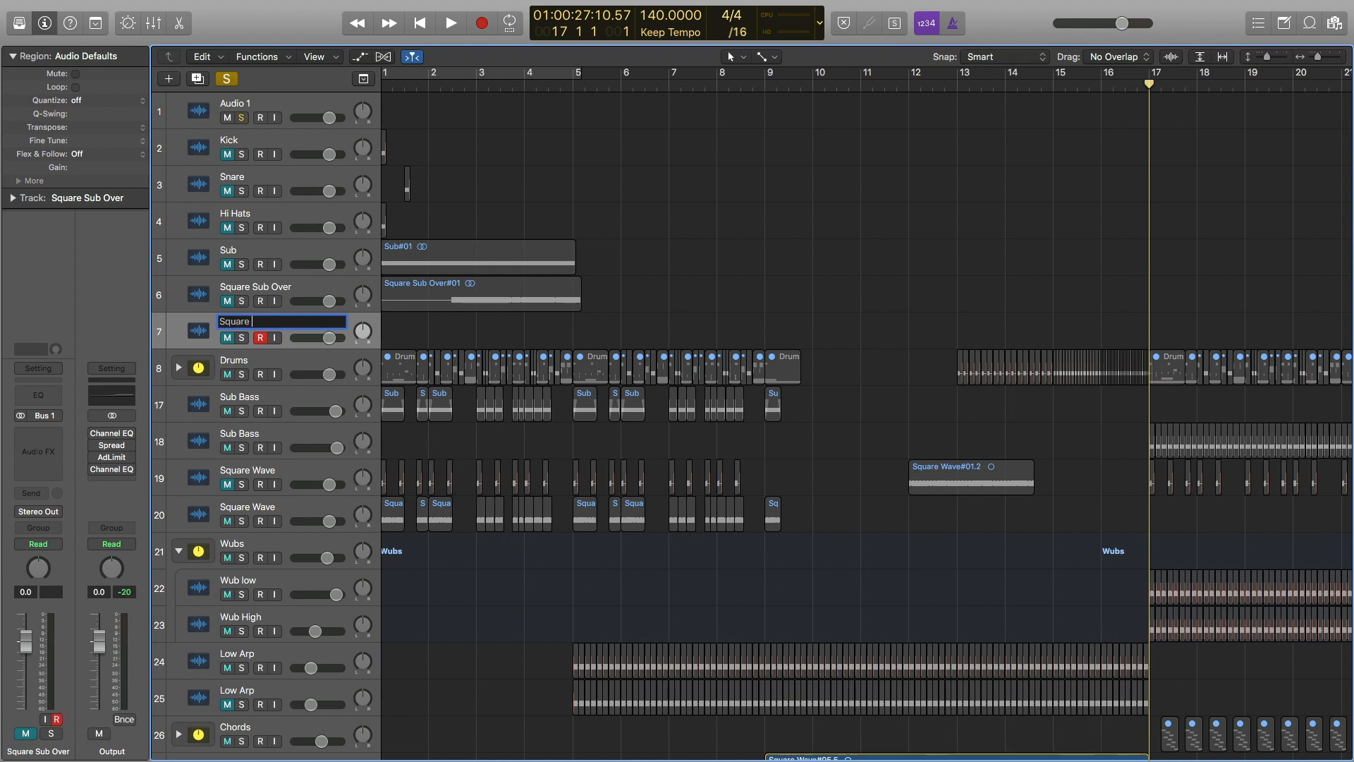
Solo the Square riser track and the Audio 1 test oscillator track
{"action": "left_click", "coordinate": [242, 337]}
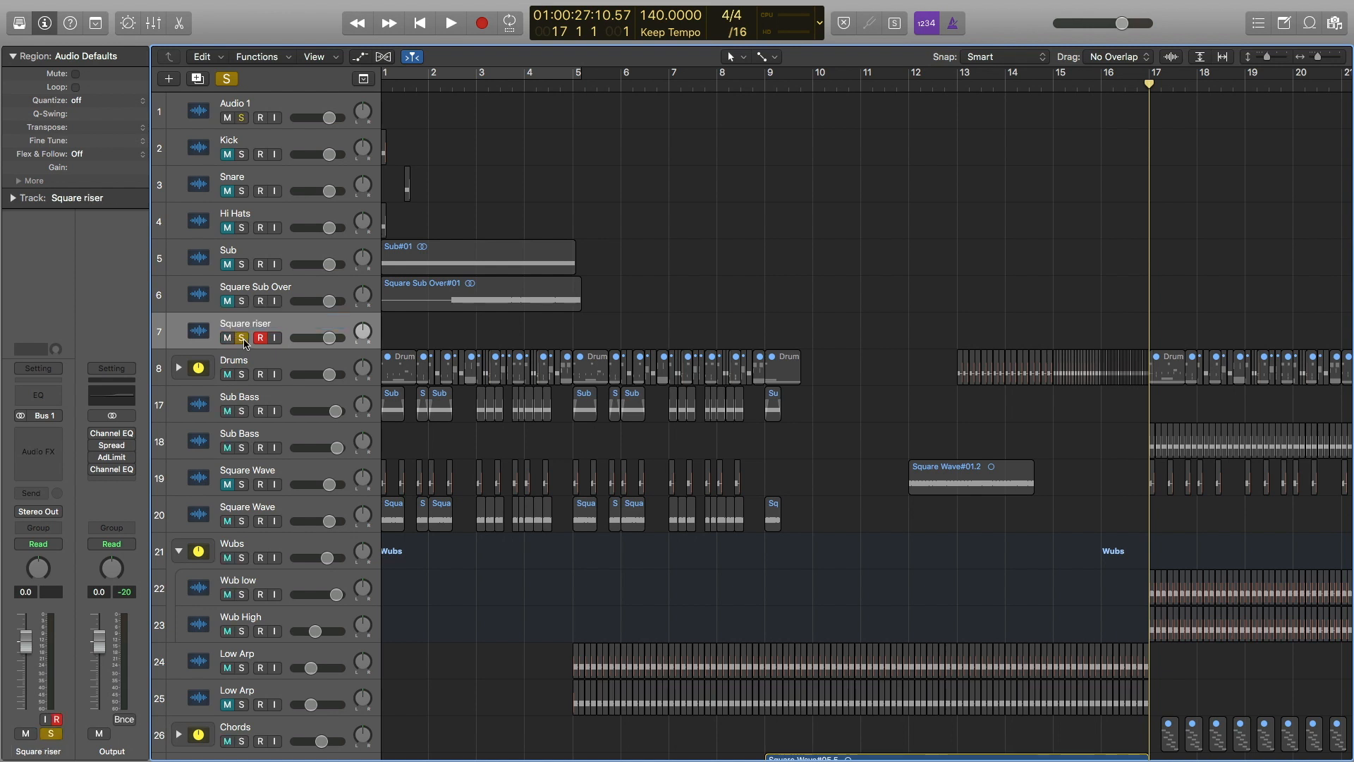
{"action": "left_click", "coordinate": [270, 108]}
{"action": "left_click", "coordinate": [242, 118]}
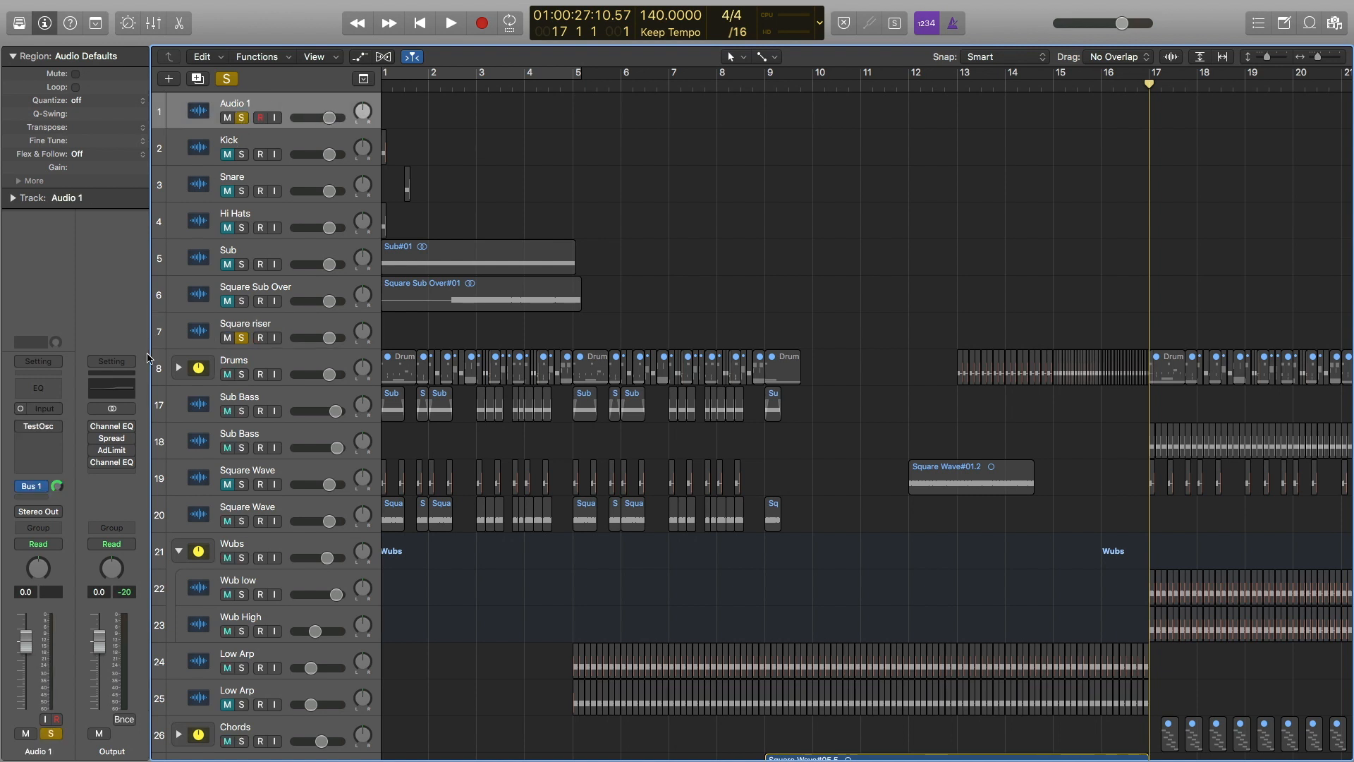
Open the Test Oscillator on Audio 1, switch it to Sine Sweep and turn it on
{"action": "left_click", "coordinate": [37, 431]}
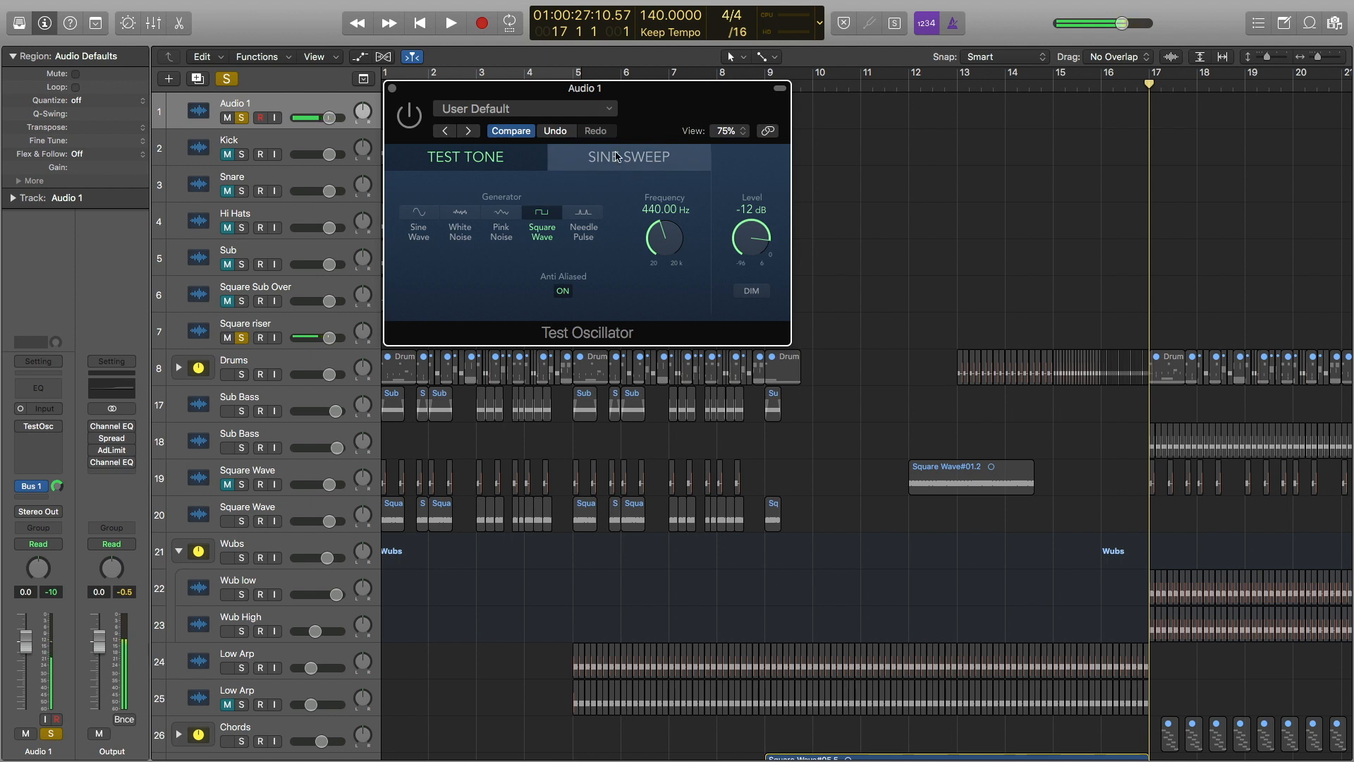
{"action": "left_click", "coordinate": [618, 157]}
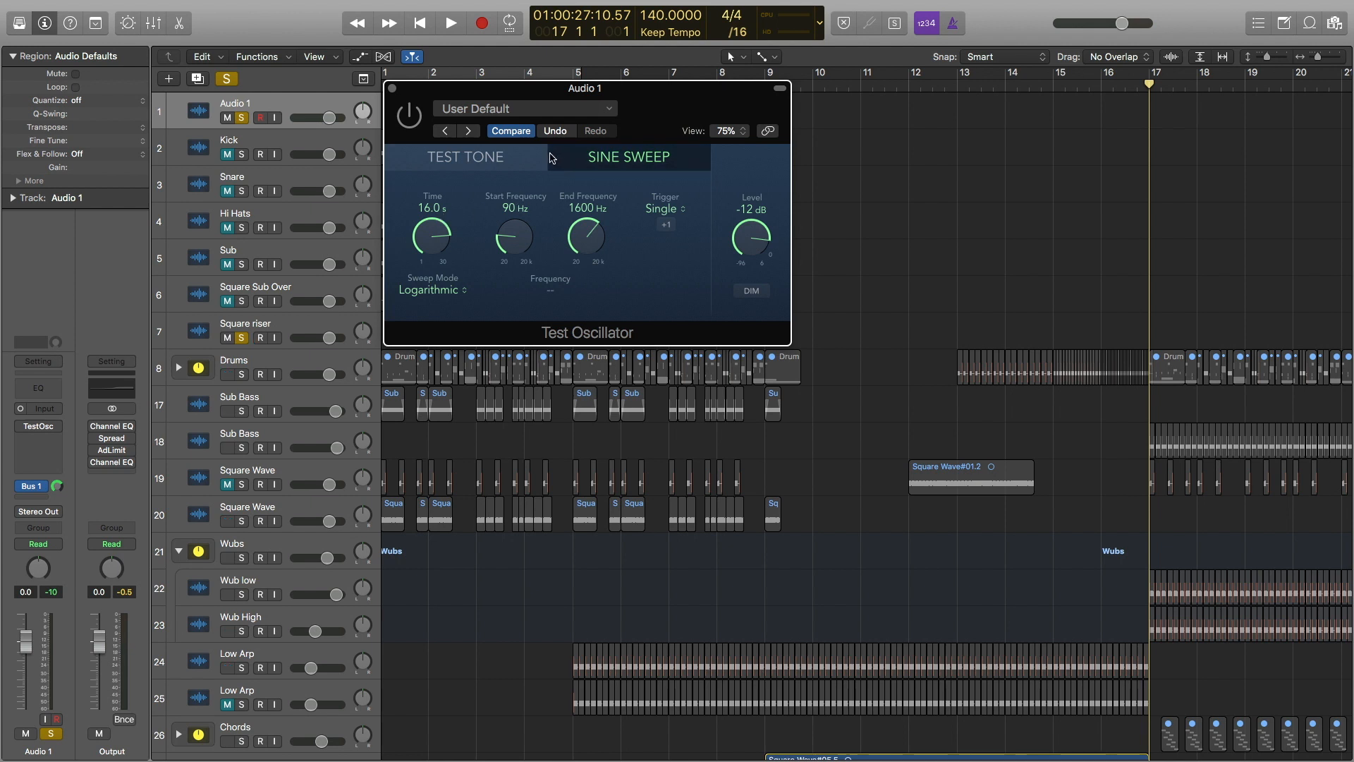
{"action": "left_click", "coordinate": [411, 113]}
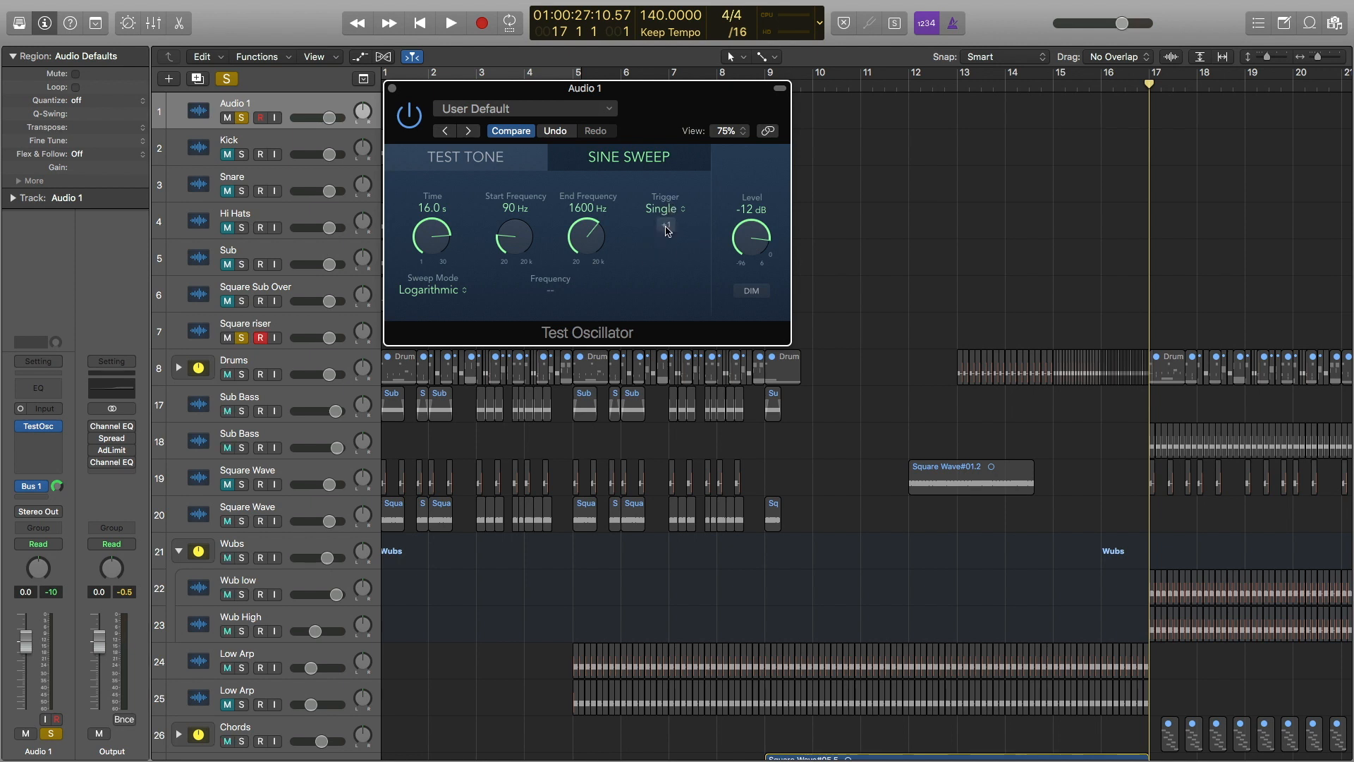
Look through the sweep's trigger and sweep mode options, keeping Single and Logarithmic
{"action": "left_click", "coordinate": [679, 214]}
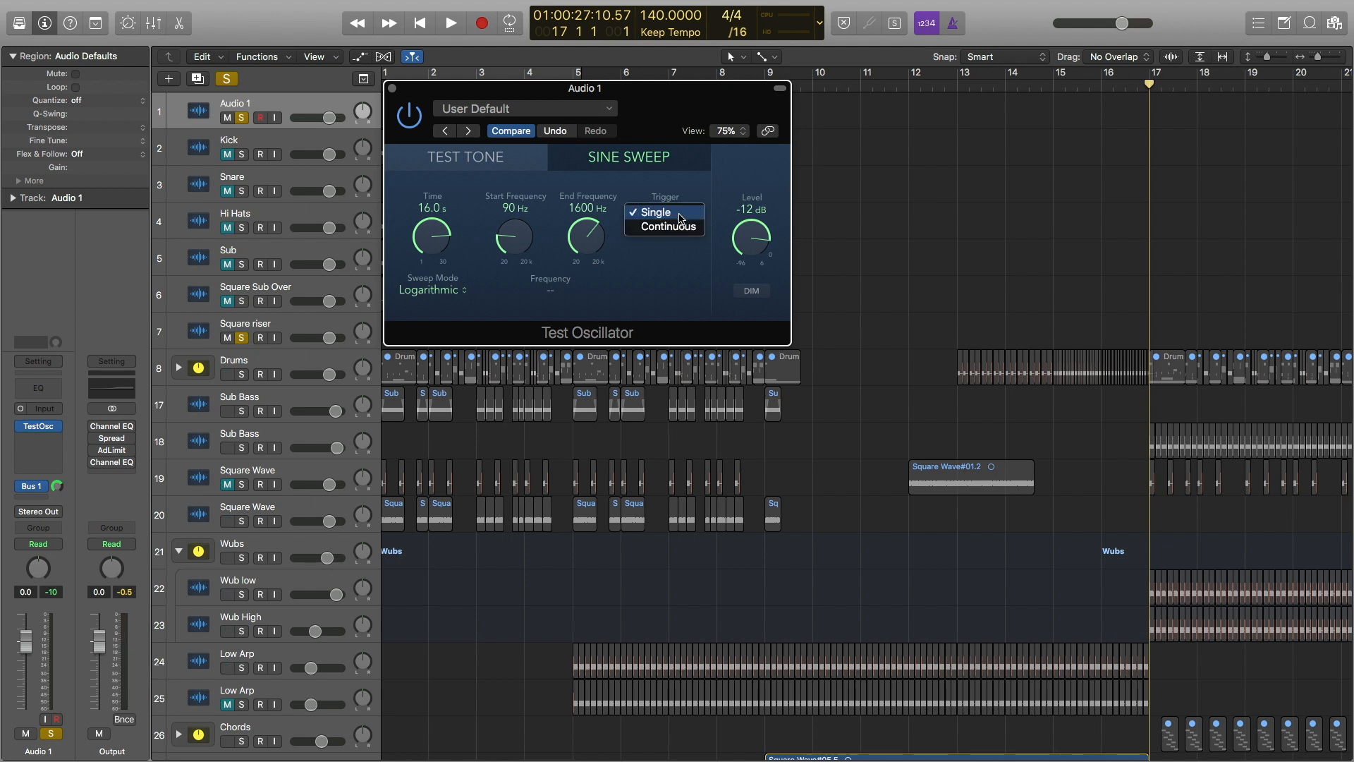
{"action": "left_click", "coordinate": [635, 187]}
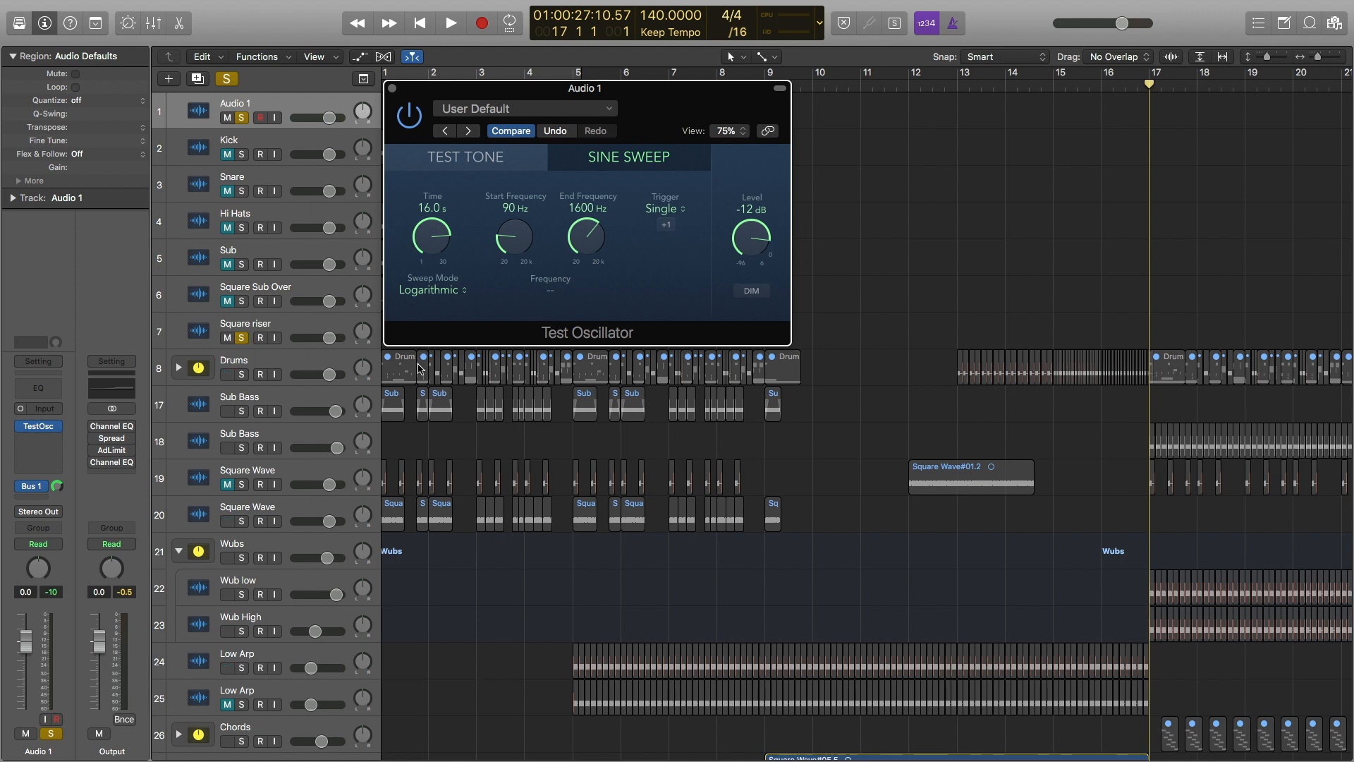
{"action": "left_click", "coordinate": [446, 291]}
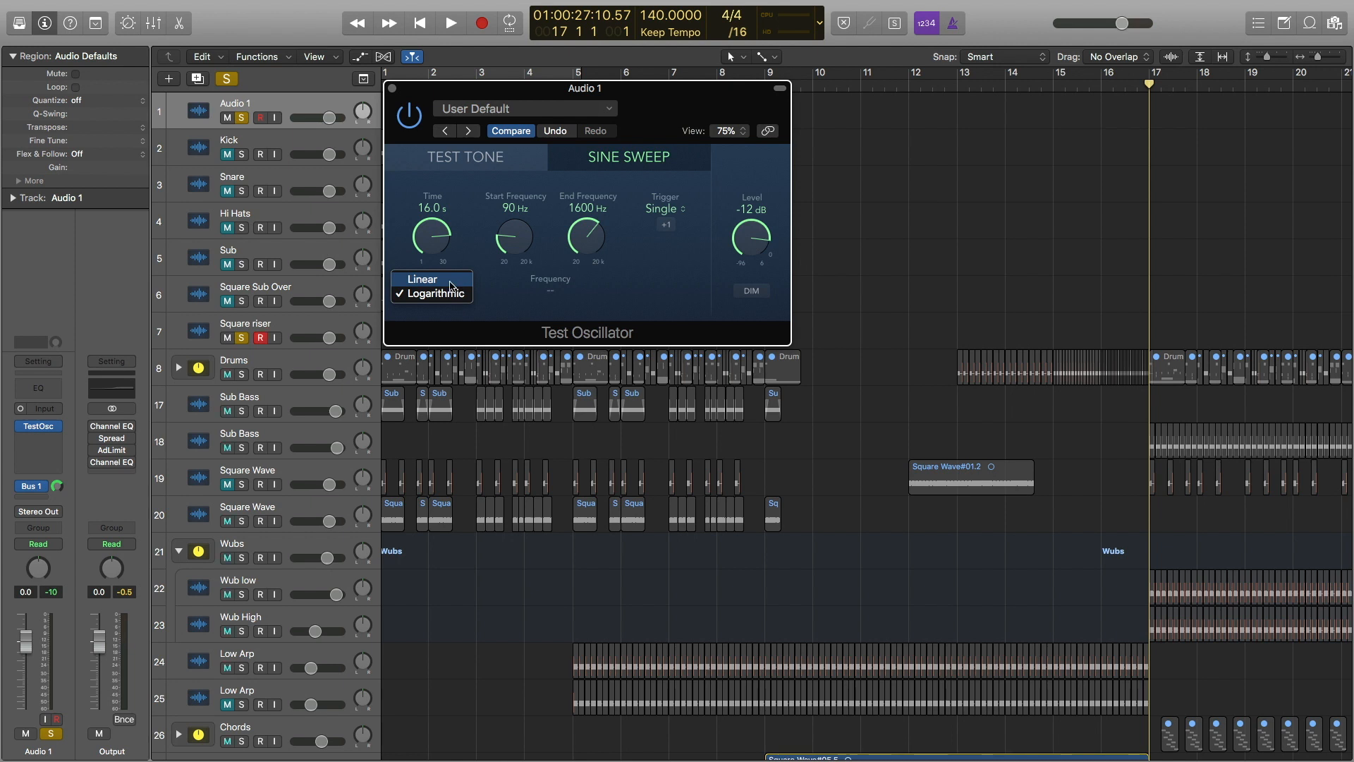
{"action": "left_click", "coordinate": [517, 296]}
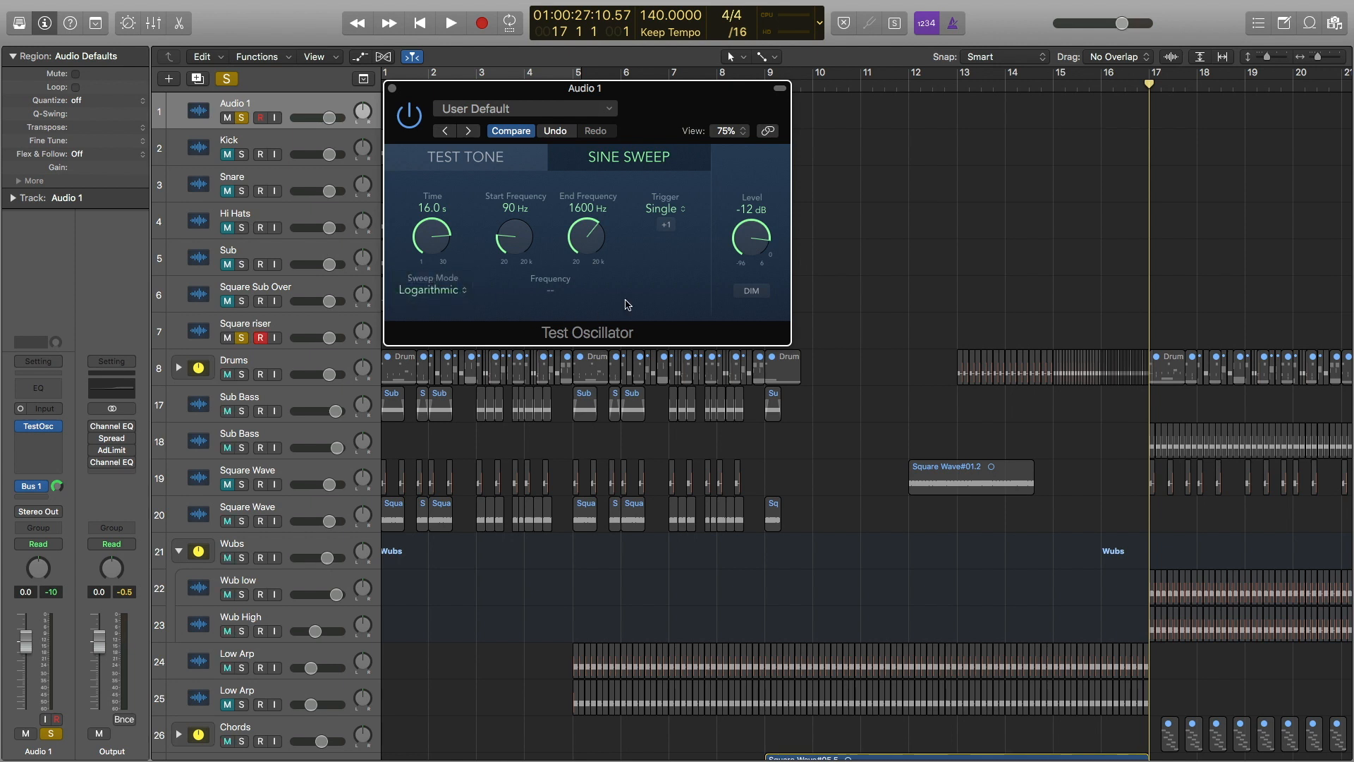
Record a single triggered sweep onto the Square riser track from bar 1 to just past bar 3, and turn the oscillator off
{"action": "left_click", "coordinate": [668, 226]}
{"action": "key", "text": "Return"}
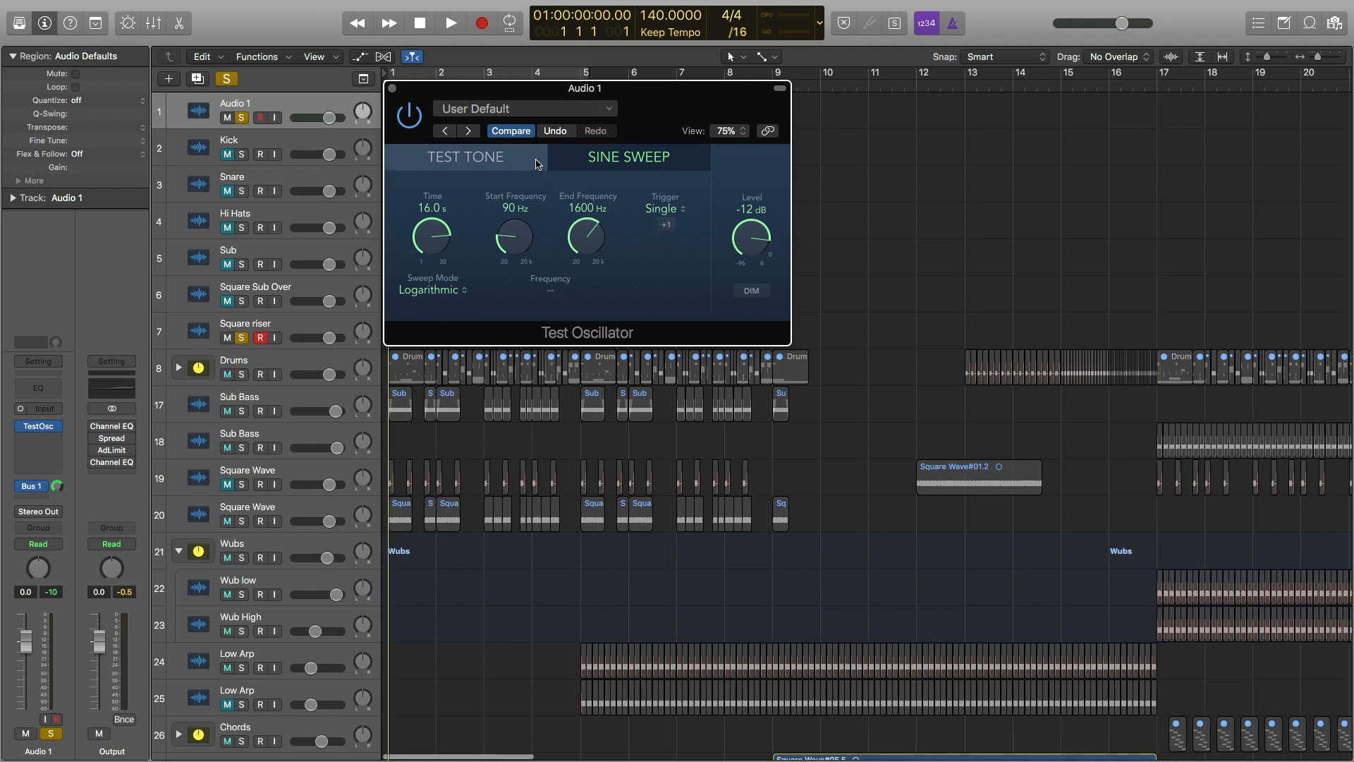
{"action": "left_click_drag", "start_coordinate": [447, 91], "coordinate": [655, 272]}
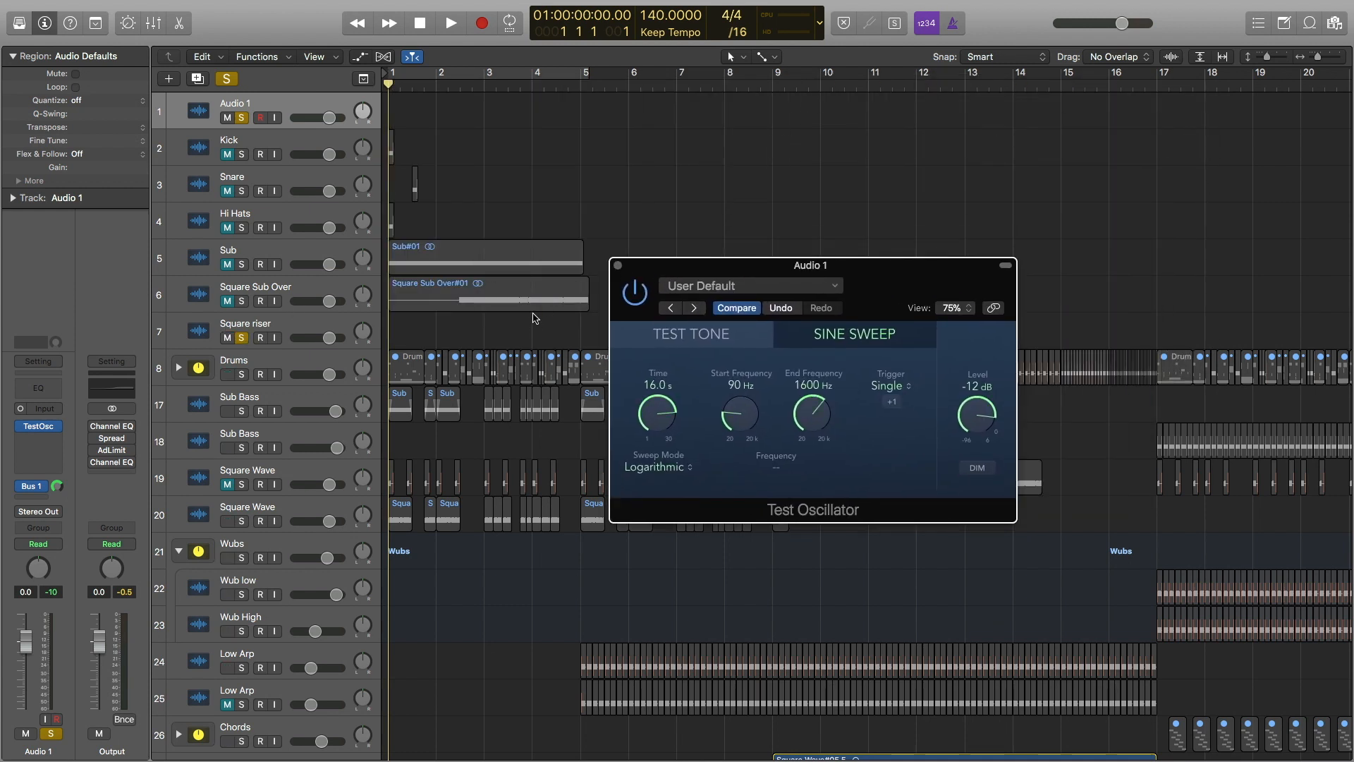
{"action": "left_click", "coordinate": [286, 323]}
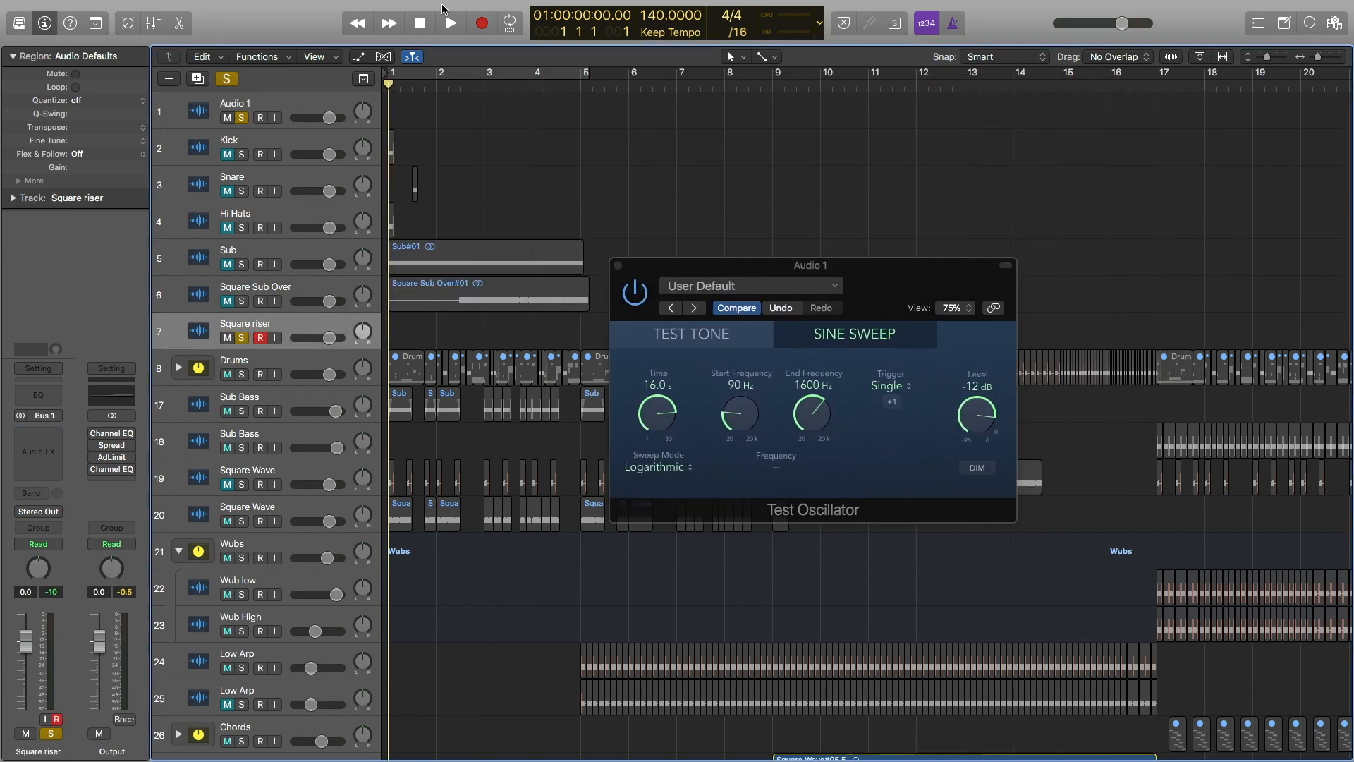
{"action": "left_click", "coordinate": [479, 24]}
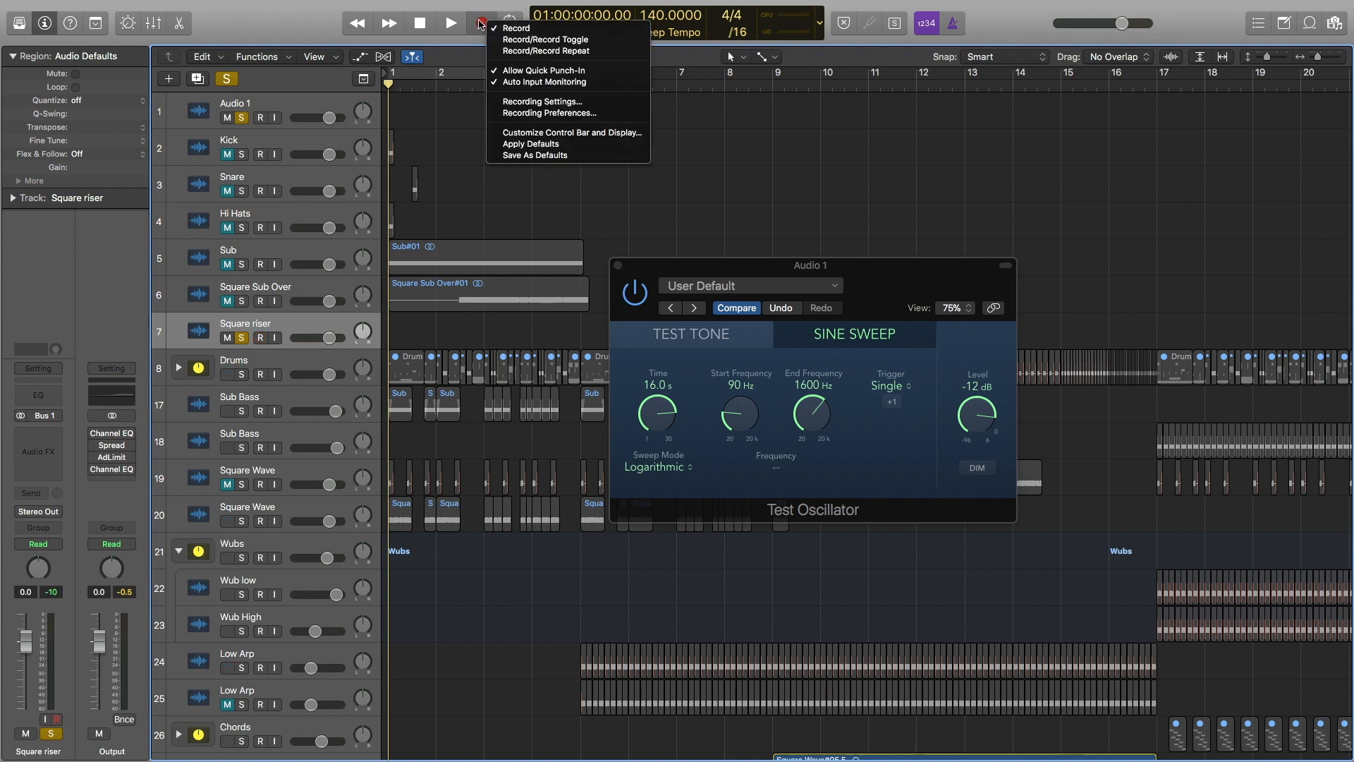
{"action": "left_click", "coordinate": [480, 23]}
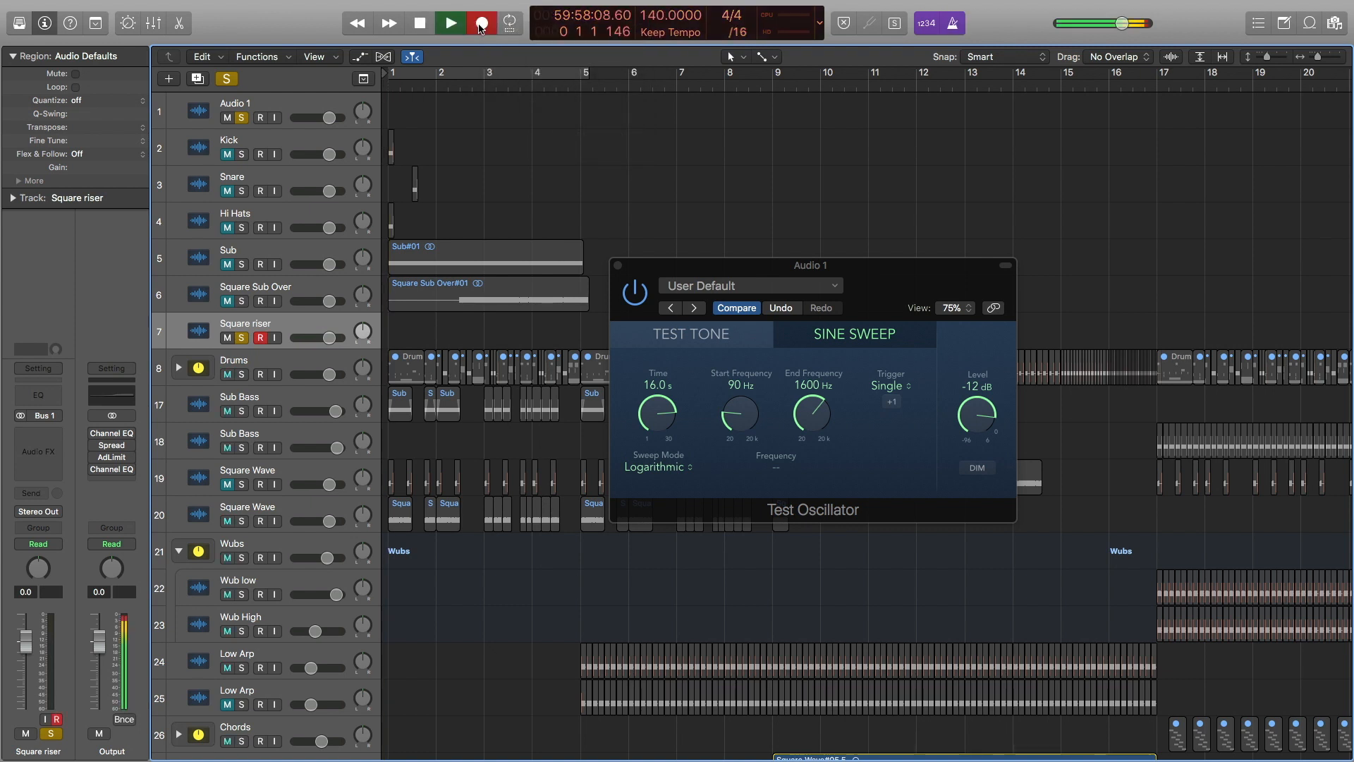
{"action": "left_click", "coordinate": [894, 403]}
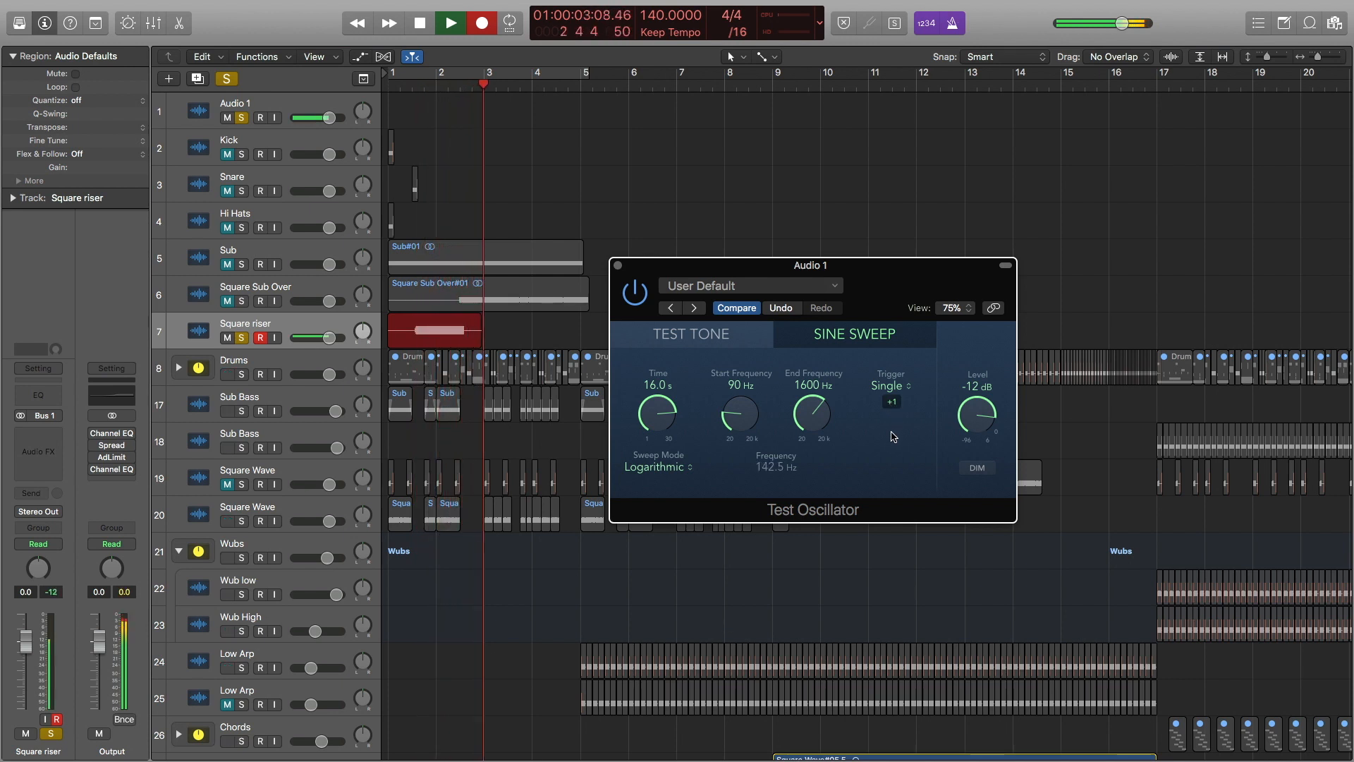
{"action": "key", "text": "space"}
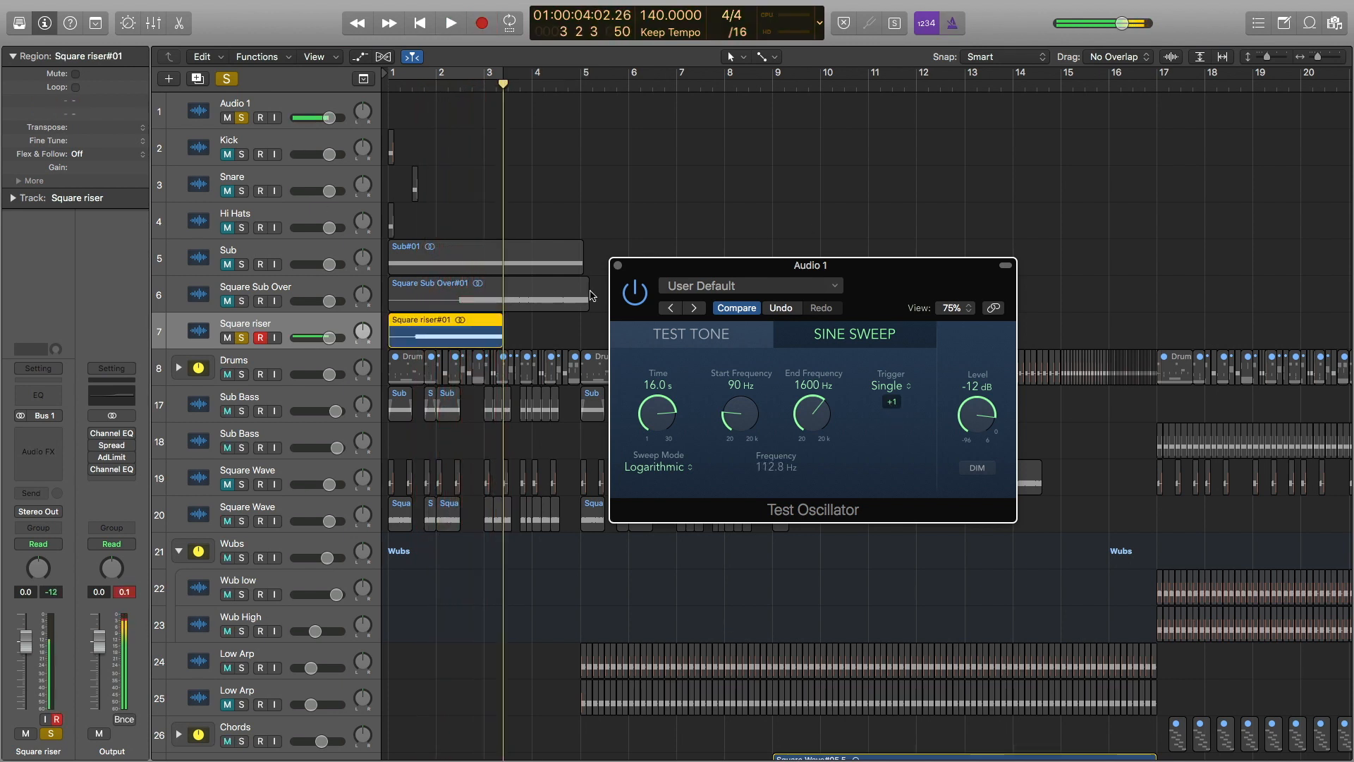
{"action": "left_click", "coordinate": [634, 291]}
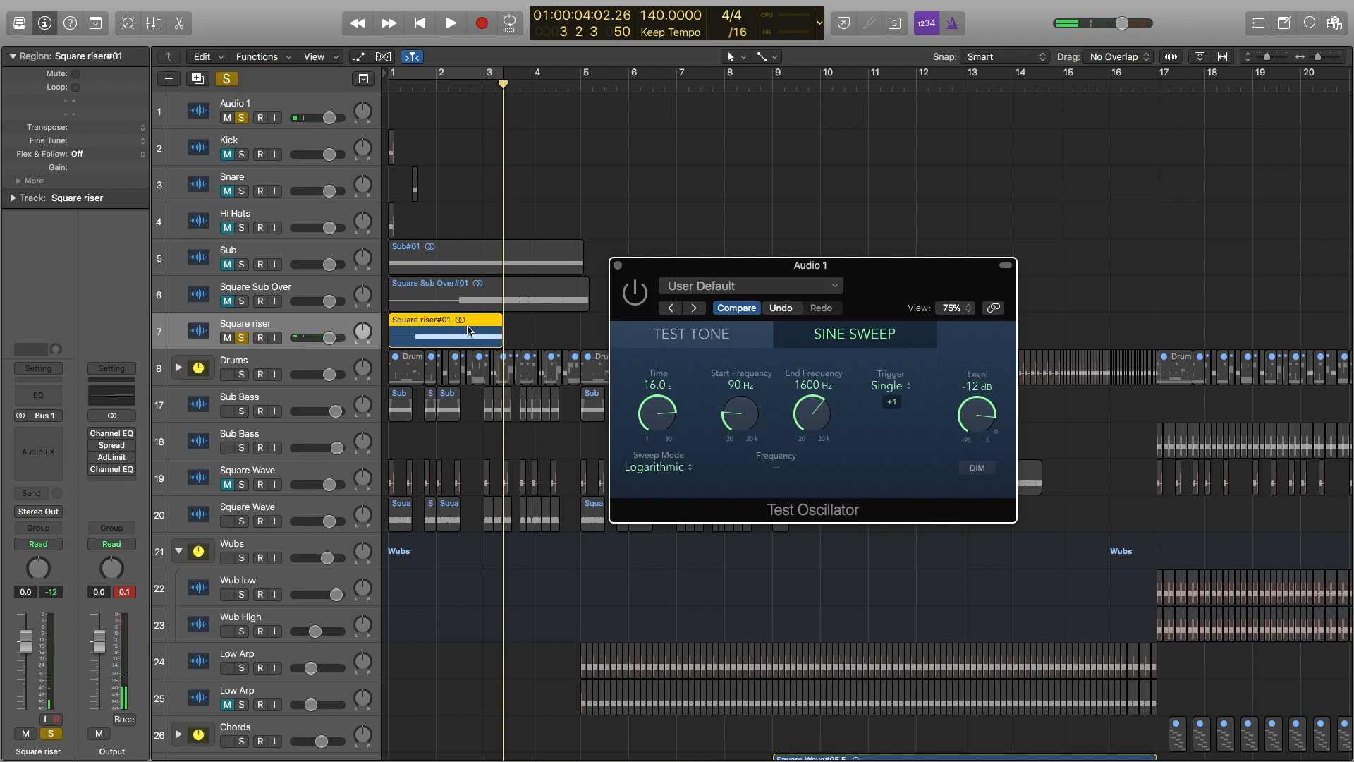
Set the sweep to Continuous trigger with a time of 1.0 s, audition it briefly, and close the Test Oscillator
{"action": "scroll", "coordinate": [477, 328], "scroll_direction": "down", "scroll_amount": 1}
{"action": "scroll", "coordinate": [477, 328], "scroll_direction": "down", "scroll_amount": 5}
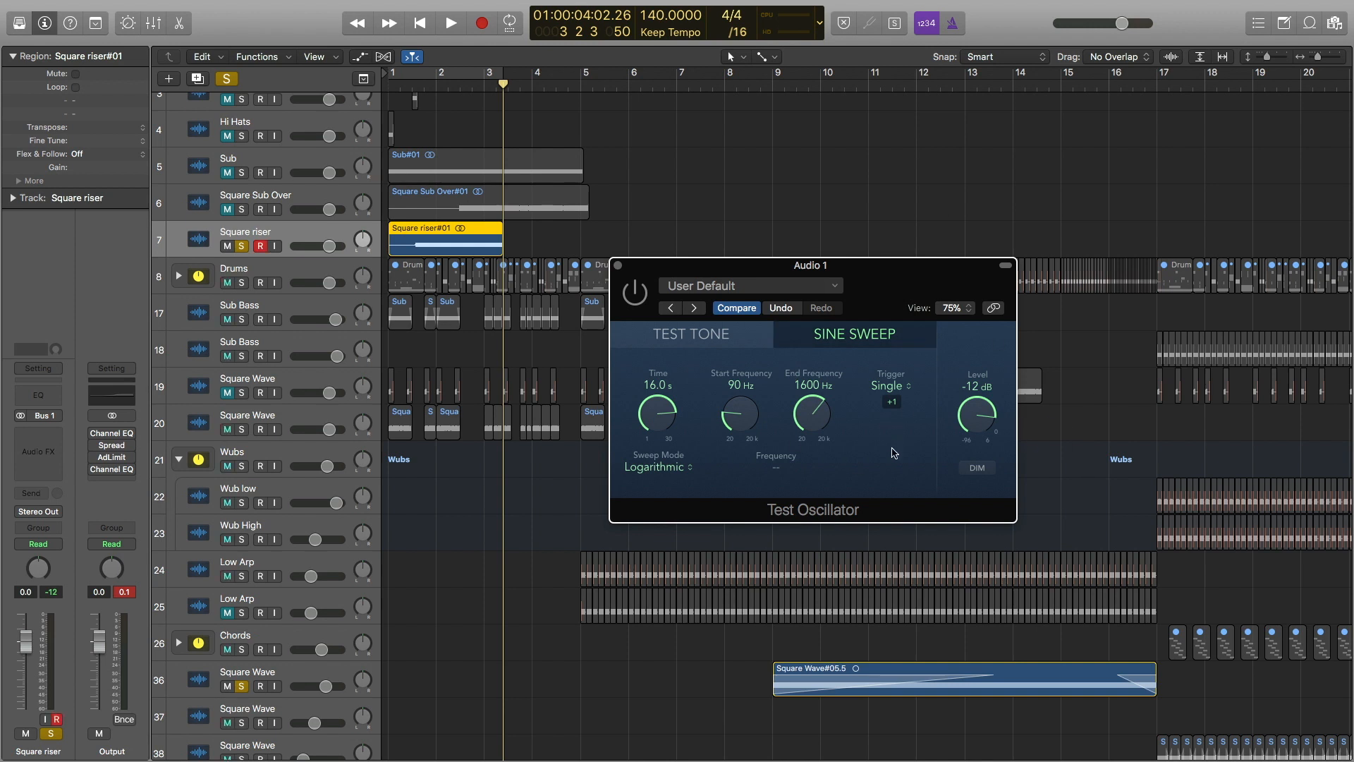
{"action": "left_click", "coordinate": [906, 387]}
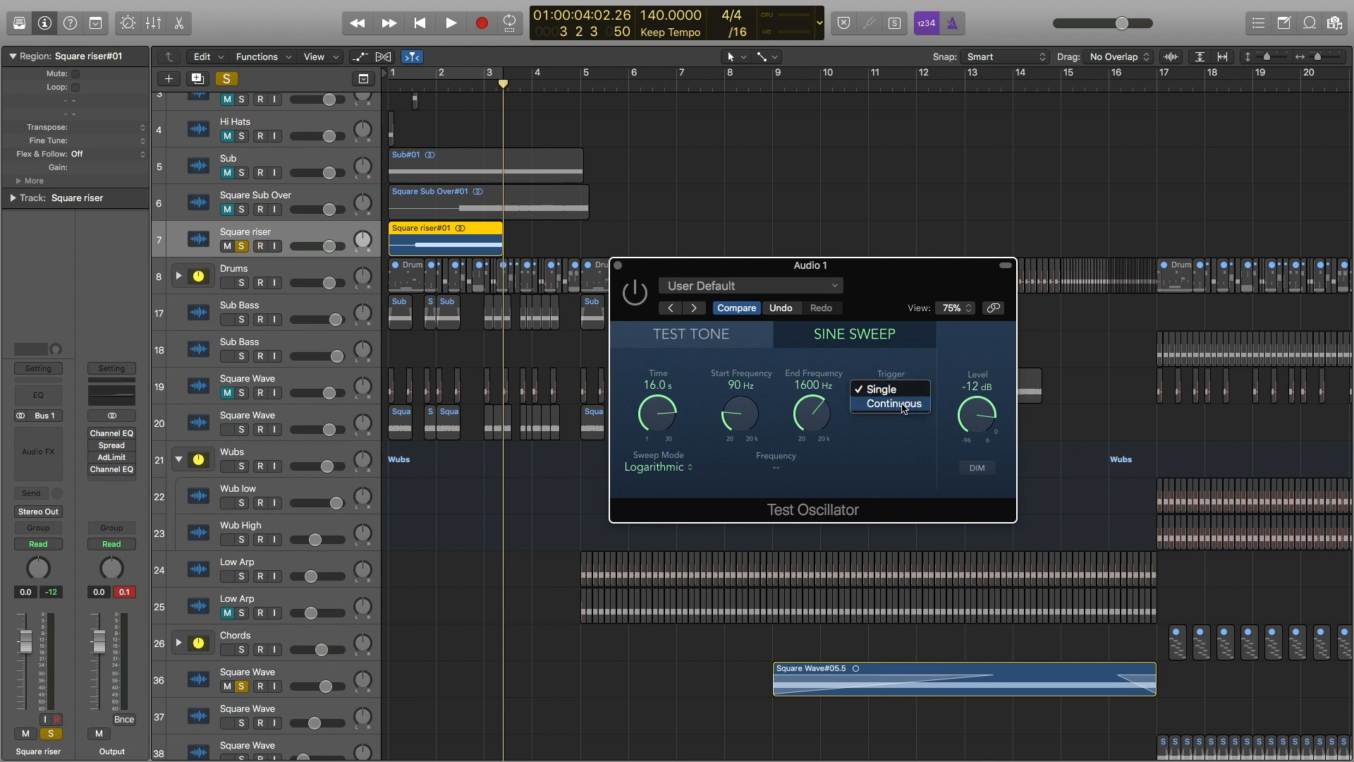
{"action": "left_click", "coordinate": [901, 405]}
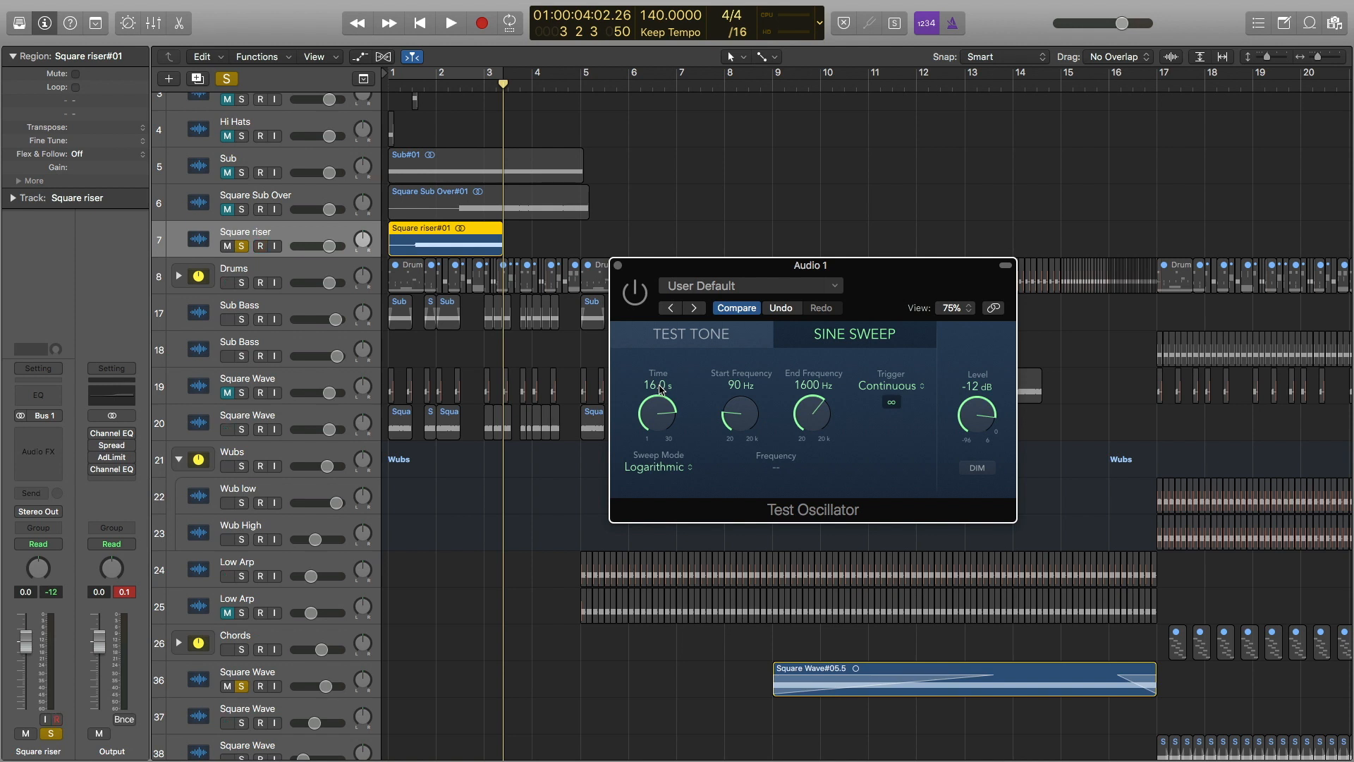
{"action": "left_click_drag", "start_coordinate": [660, 390], "coordinate": [704, 730]}
{"action": "left_click", "coordinate": [641, 298]}
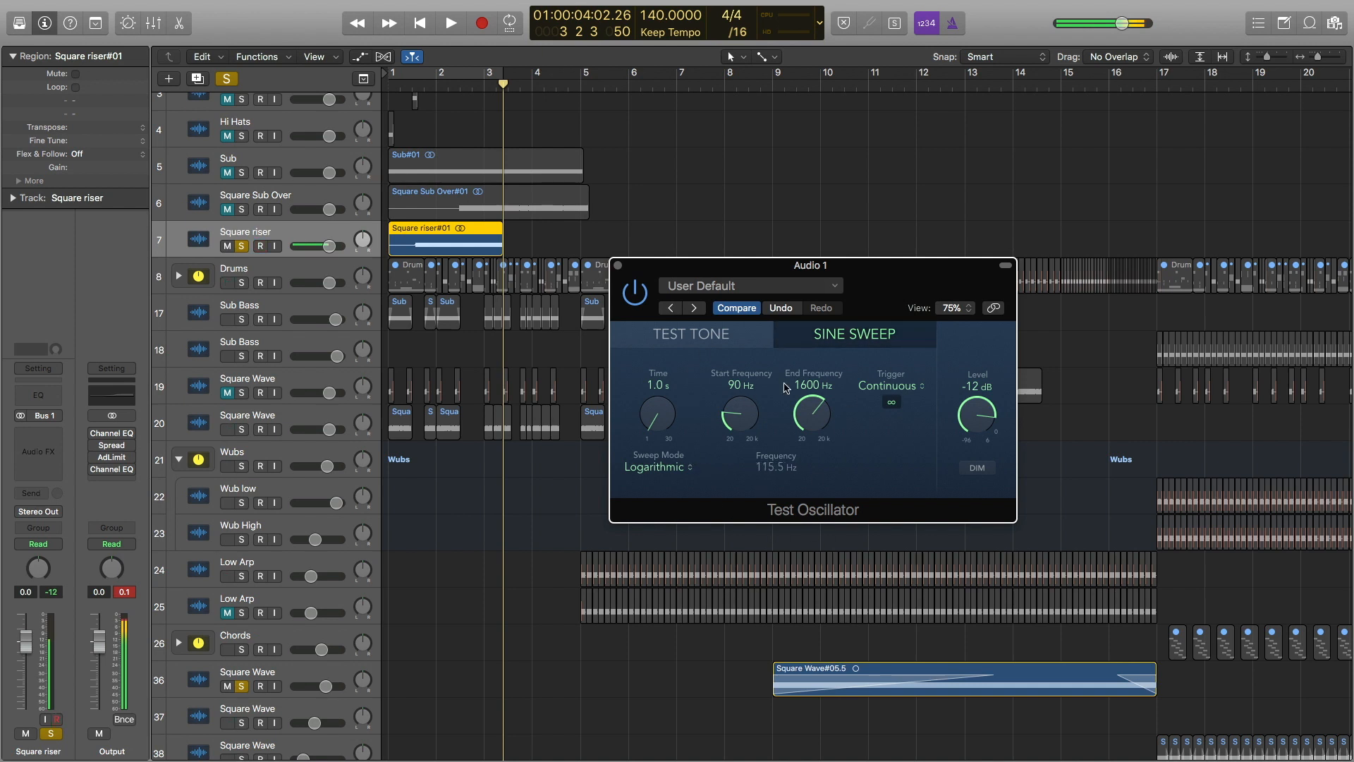
{"action": "left_click", "coordinate": [636, 297]}
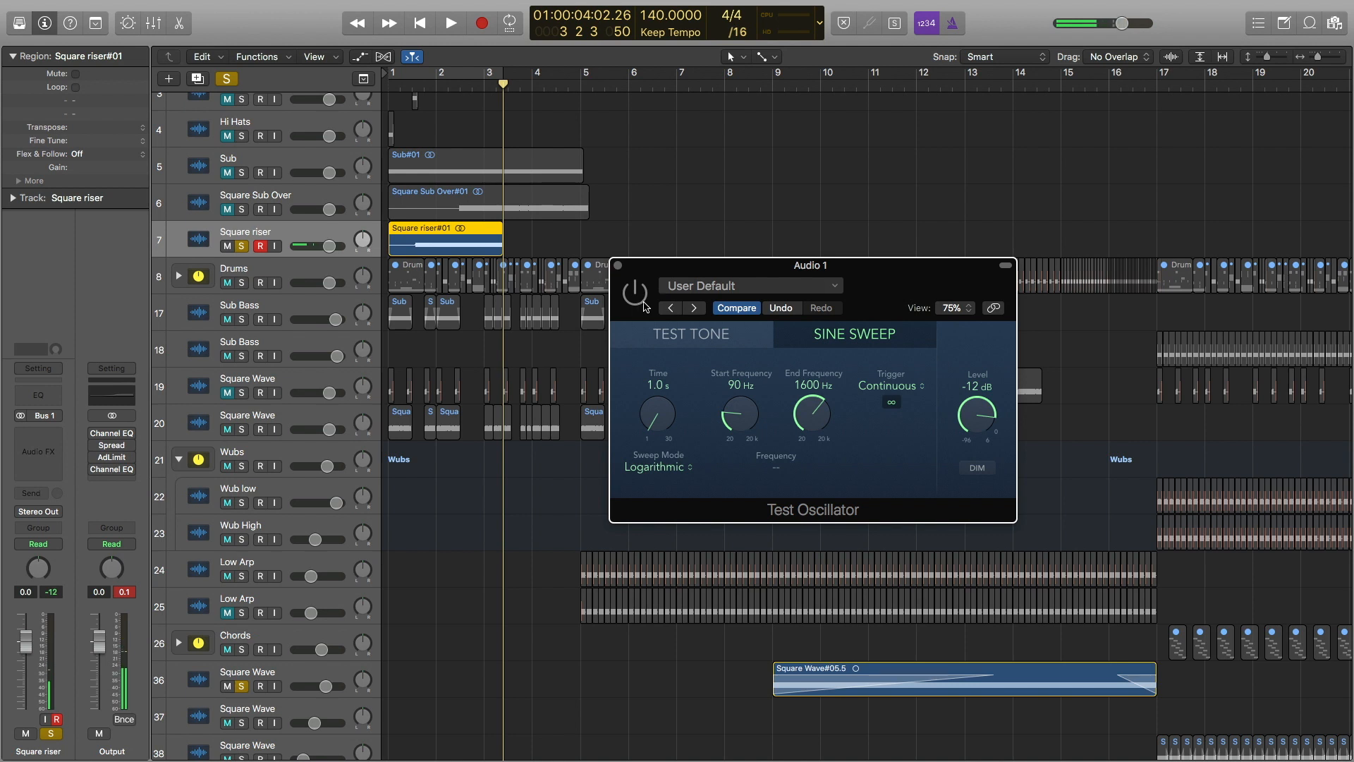
{"action": "left_click", "coordinate": [619, 268]}
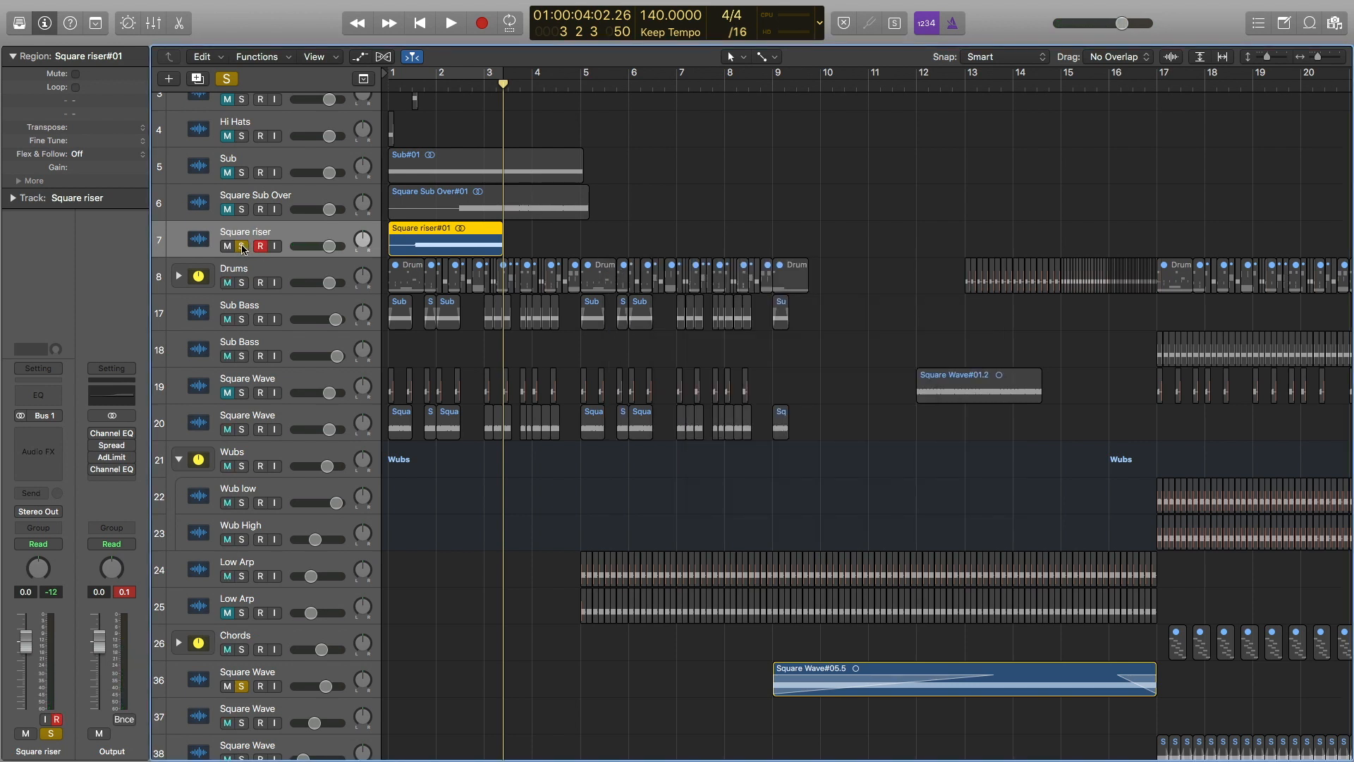
Mute the Square riser track and clear all remaining solos
{"action": "left_click", "coordinate": [241, 247]}
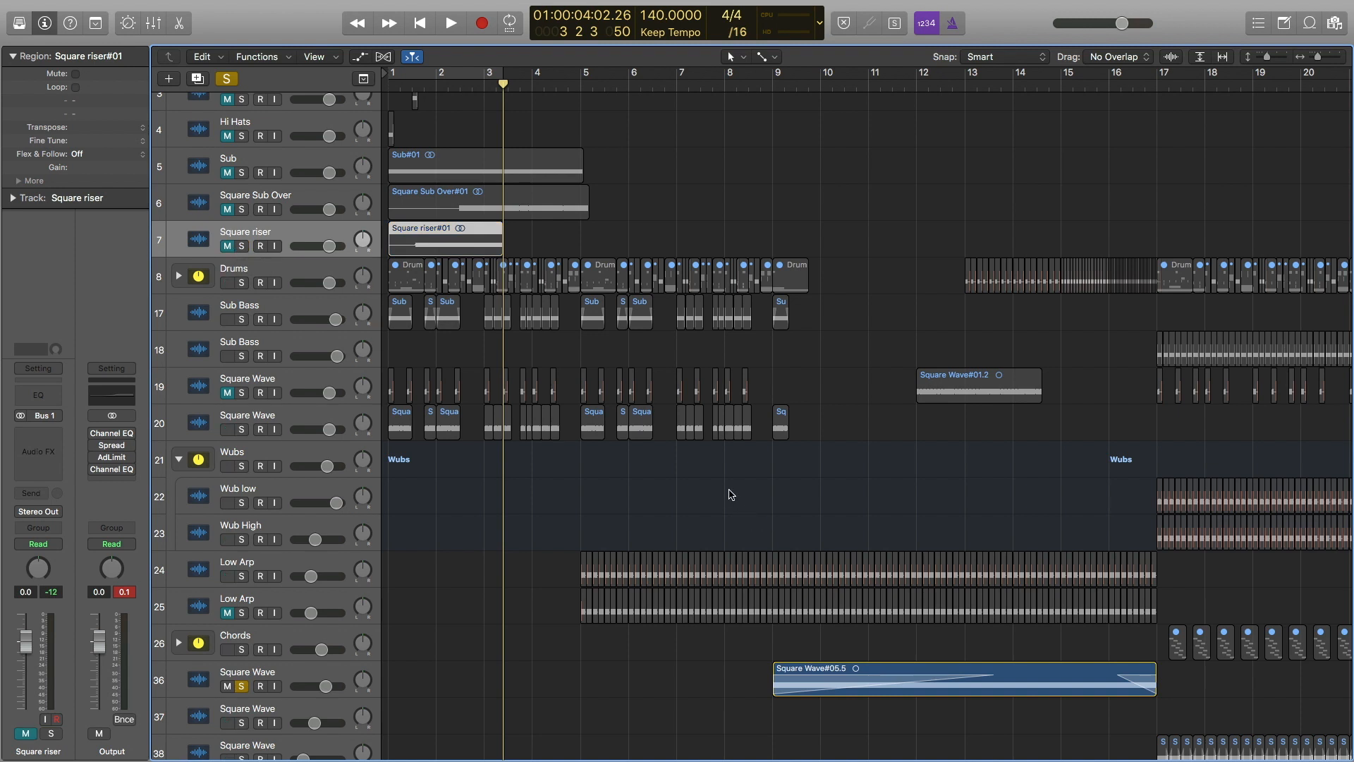
{"action": "scroll", "coordinate": [732, 495], "scroll_direction": "down", "scroll_amount": 2}
{"action": "scroll", "coordinate": [539, 267], "scroll_direction": "down", "scroll_amount": 2}
{"action": "scroll", "coordinate": [542, 268], "scroll_direction": "up", "scroll_amount": 1}
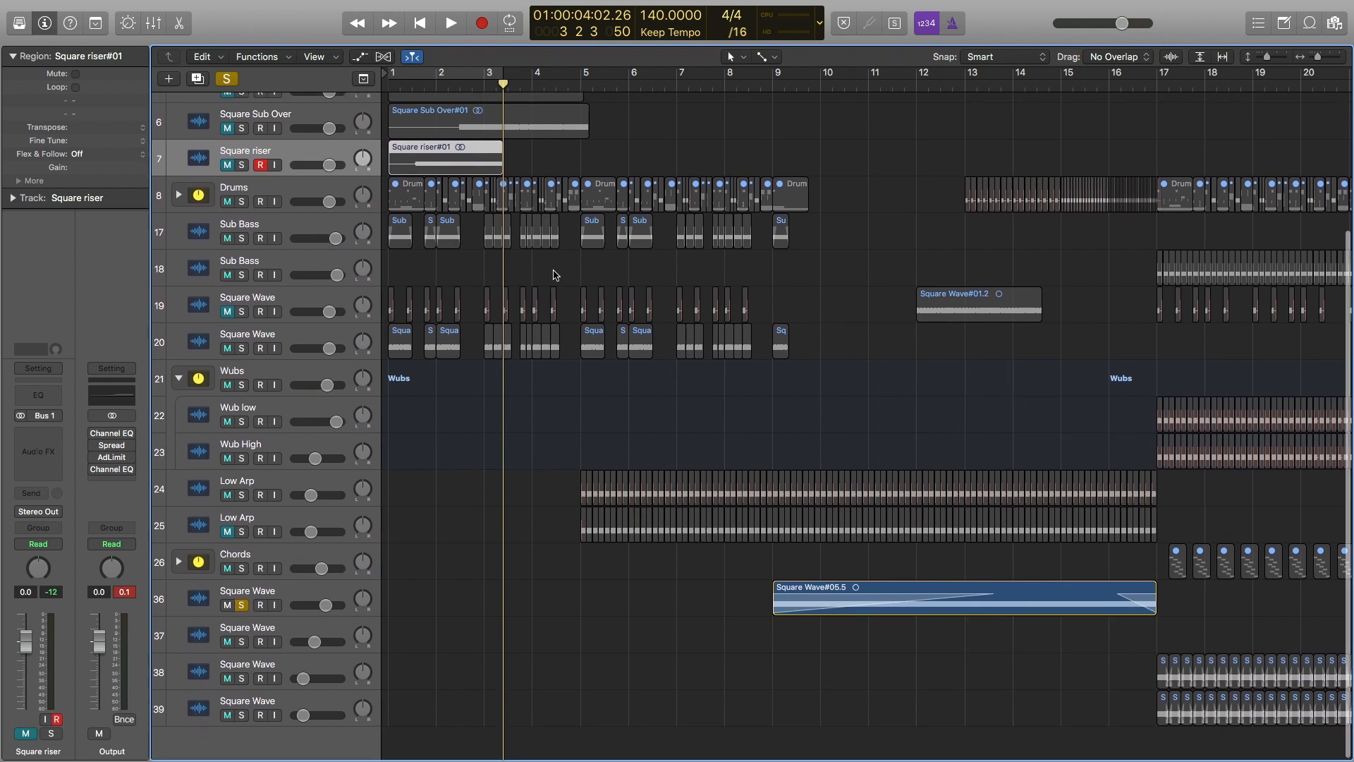
{"action": "scroll", "coordinate": [555, 273], "scroll_direction": "right", "scroll_amount": 1}
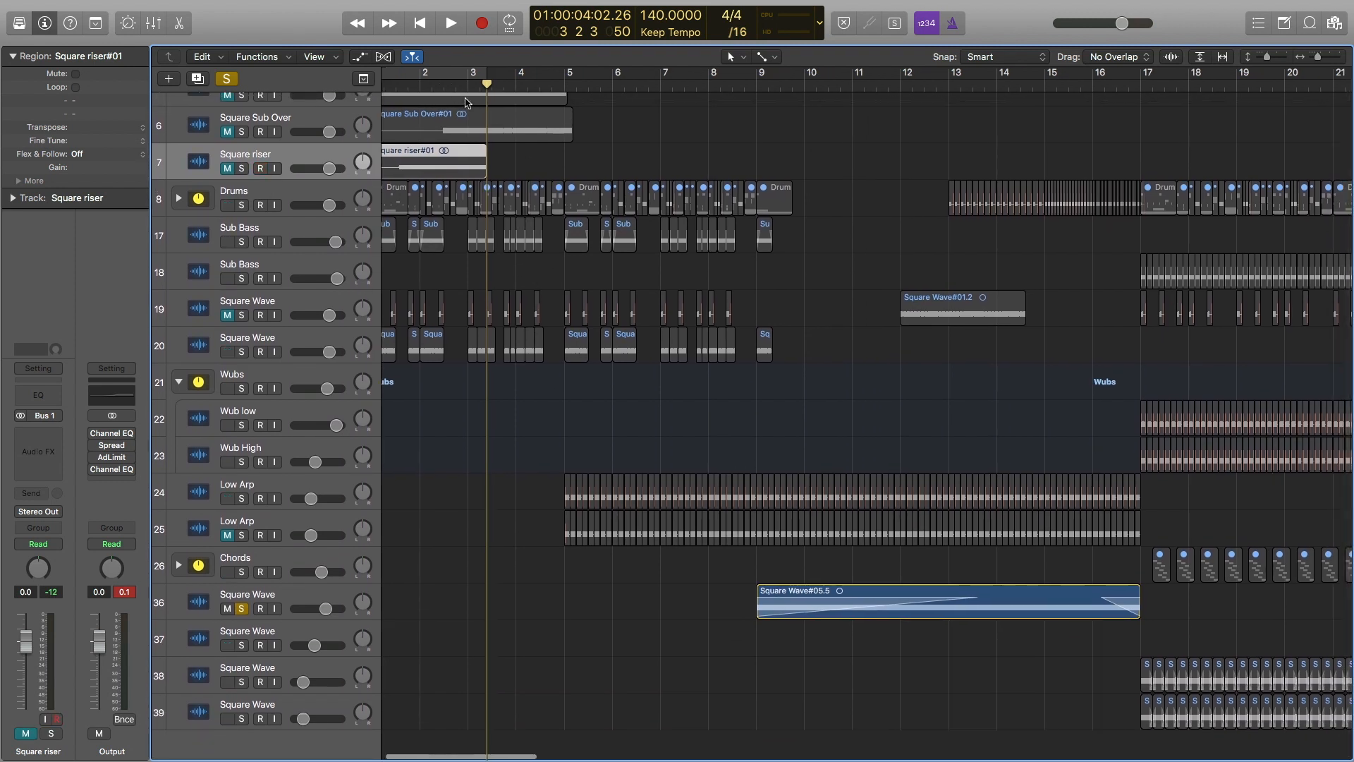
{"action": "left_click", "coordinate": [227, 79]}
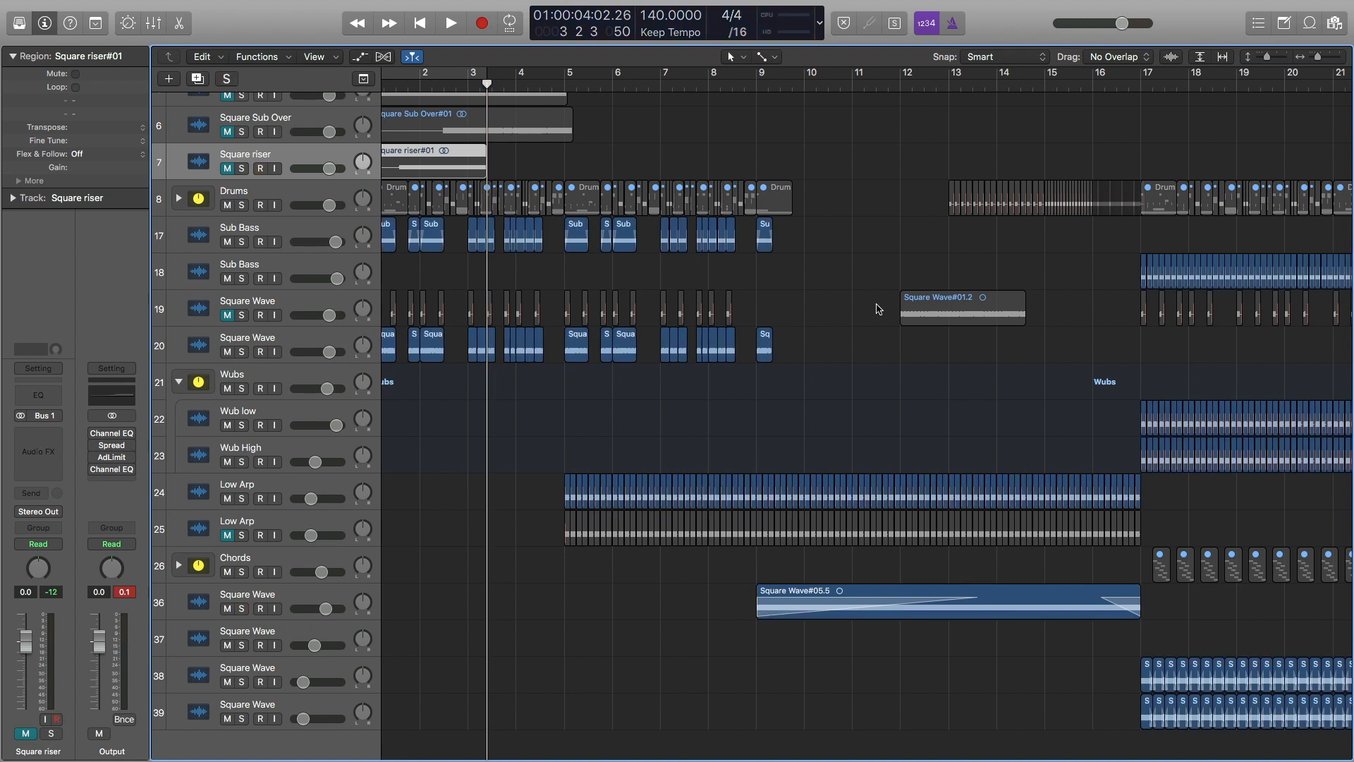
Play the full mix from bar 8 to the end of bar 16 to hear the riser in context
{"action": "scroll", "coordinate": [860, 458], "scroll_direction": "down", "scroll_amount": 1}
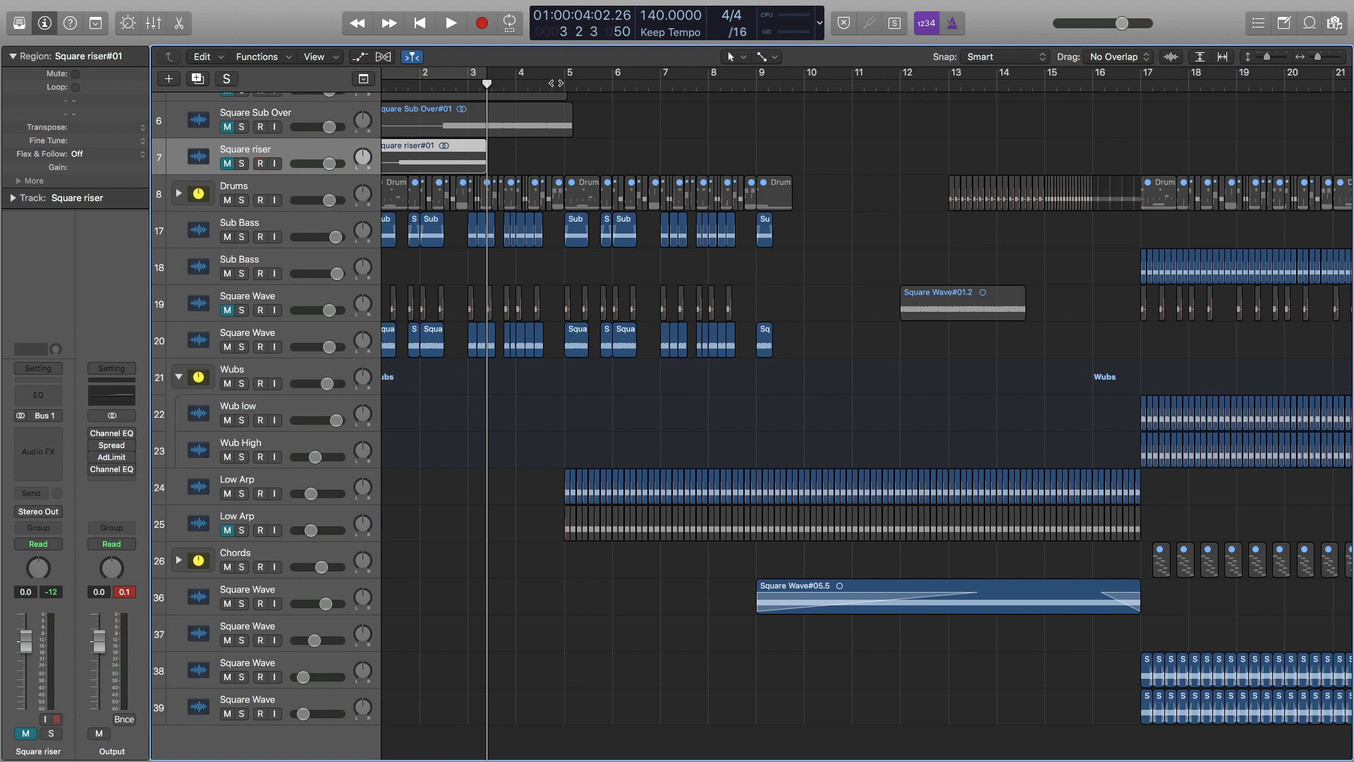
{"action": "left_click", "coordinate": [562, 84]}
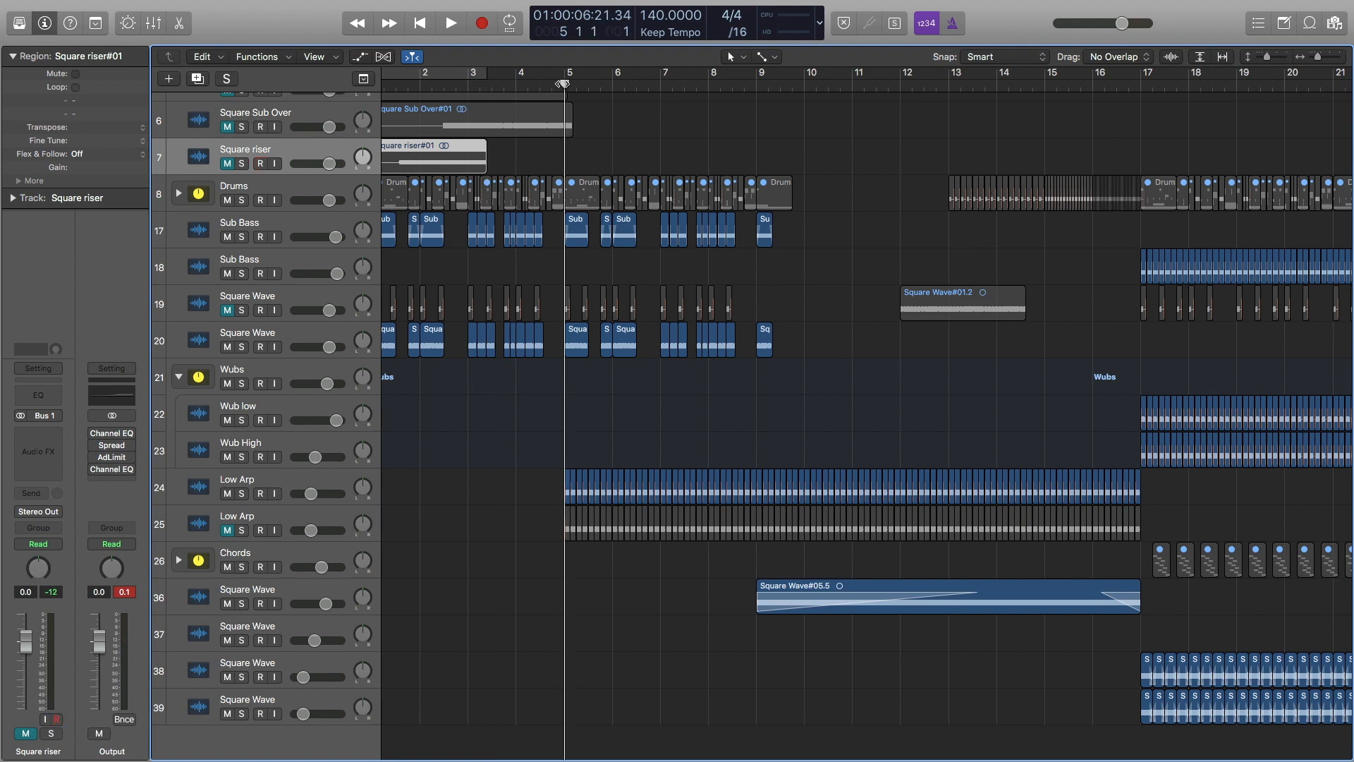
{"action": "left_click", "coordinate": [709, 84]}
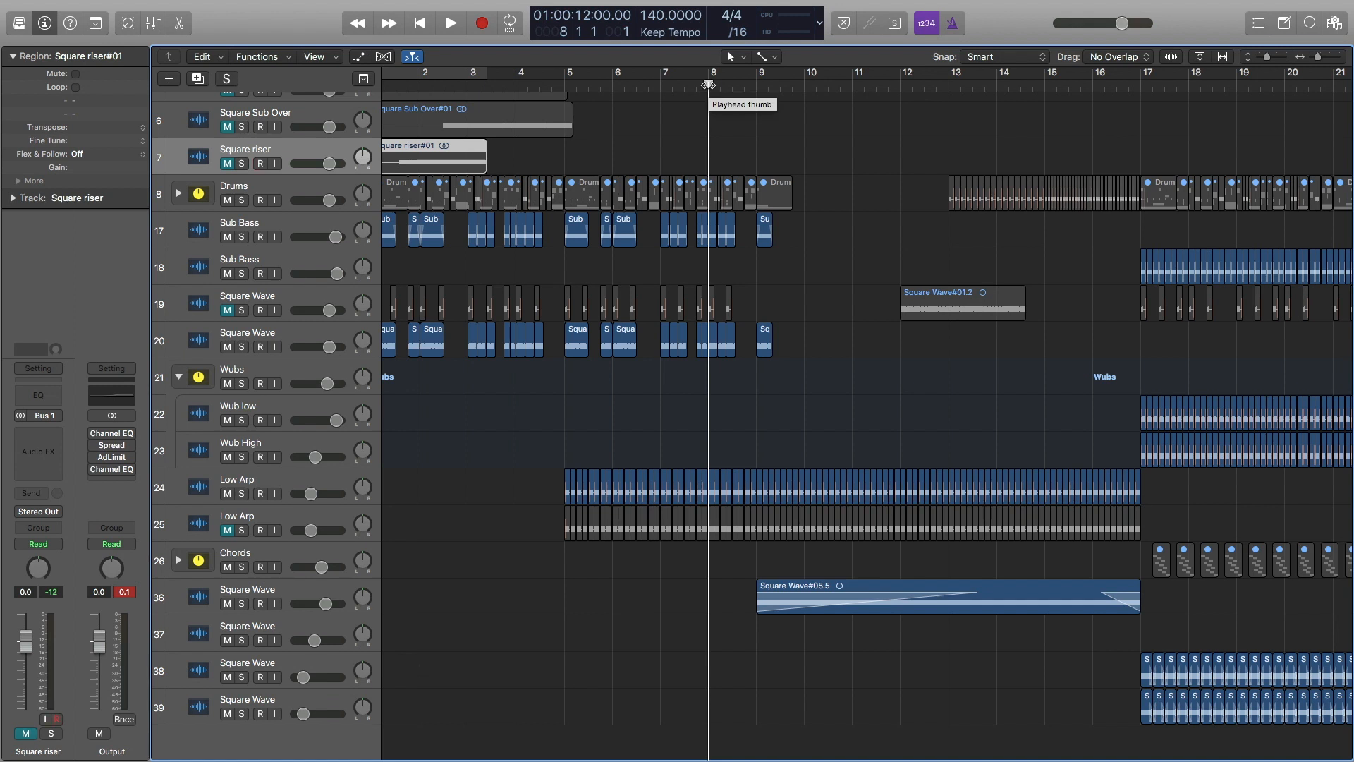
{"action": "key", "text": "space"}
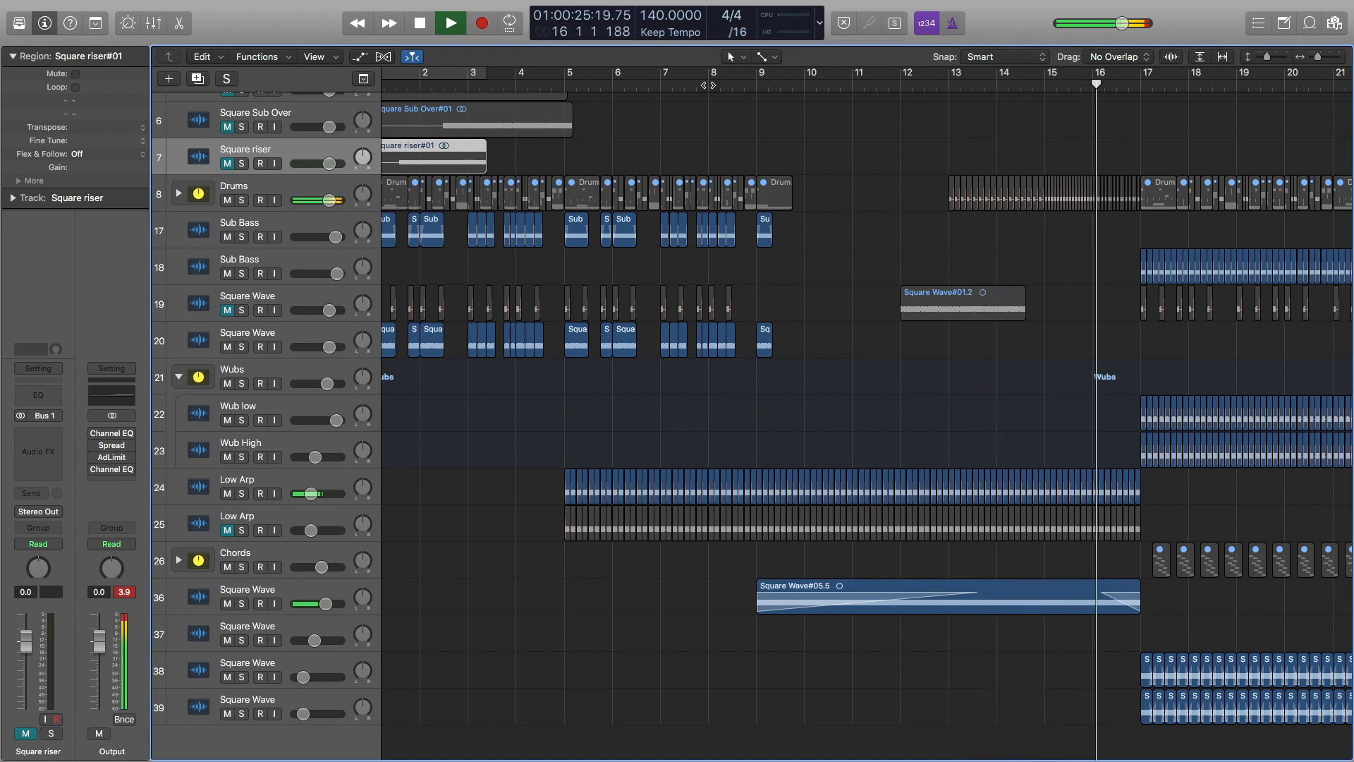
{"action": "key", "text": "space"}
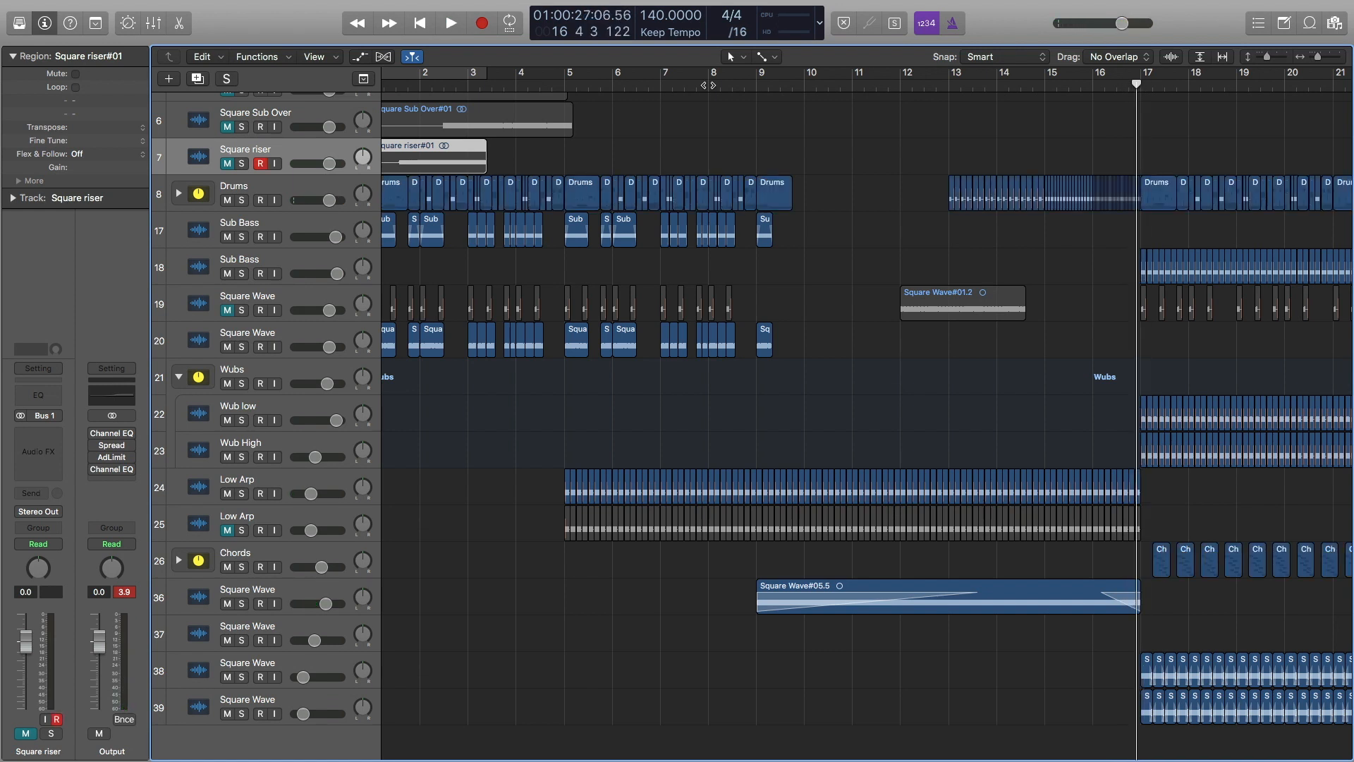
{"action": "key", "text": "space"}
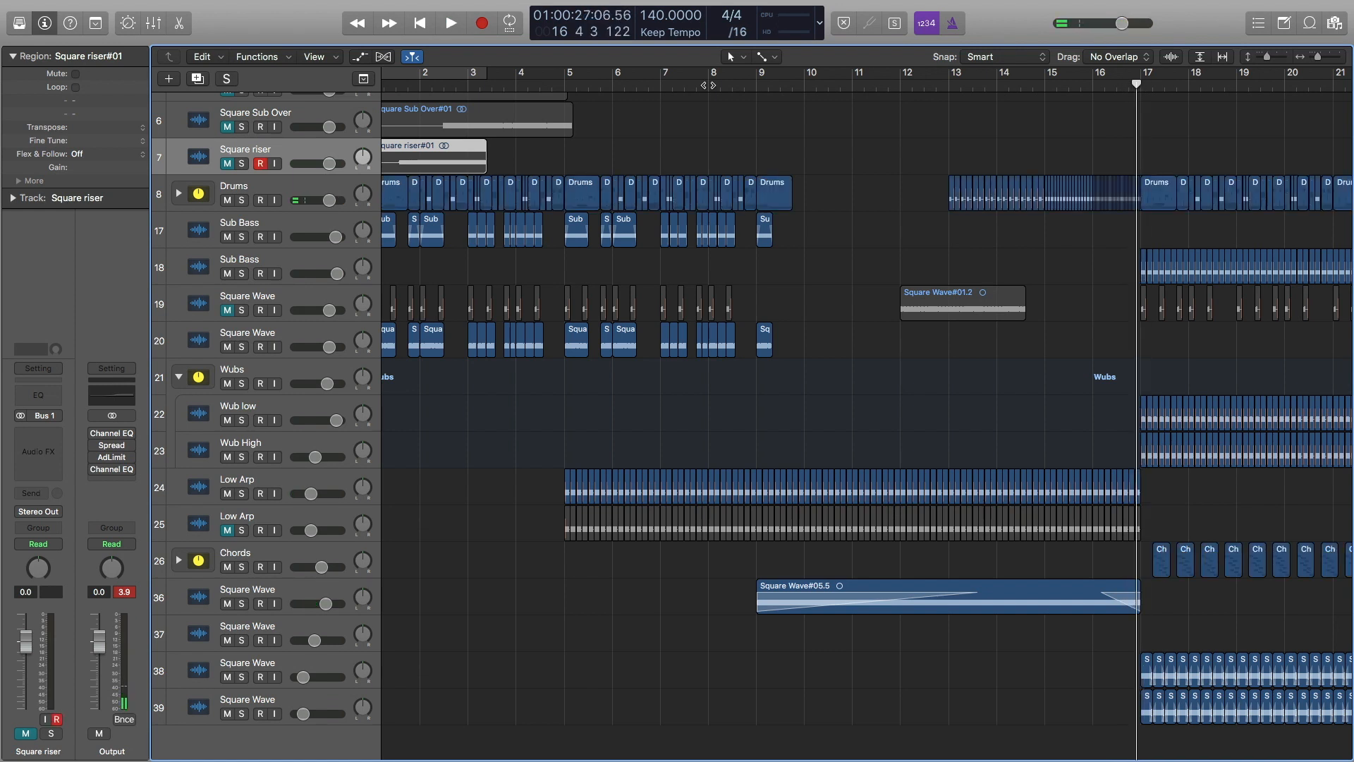